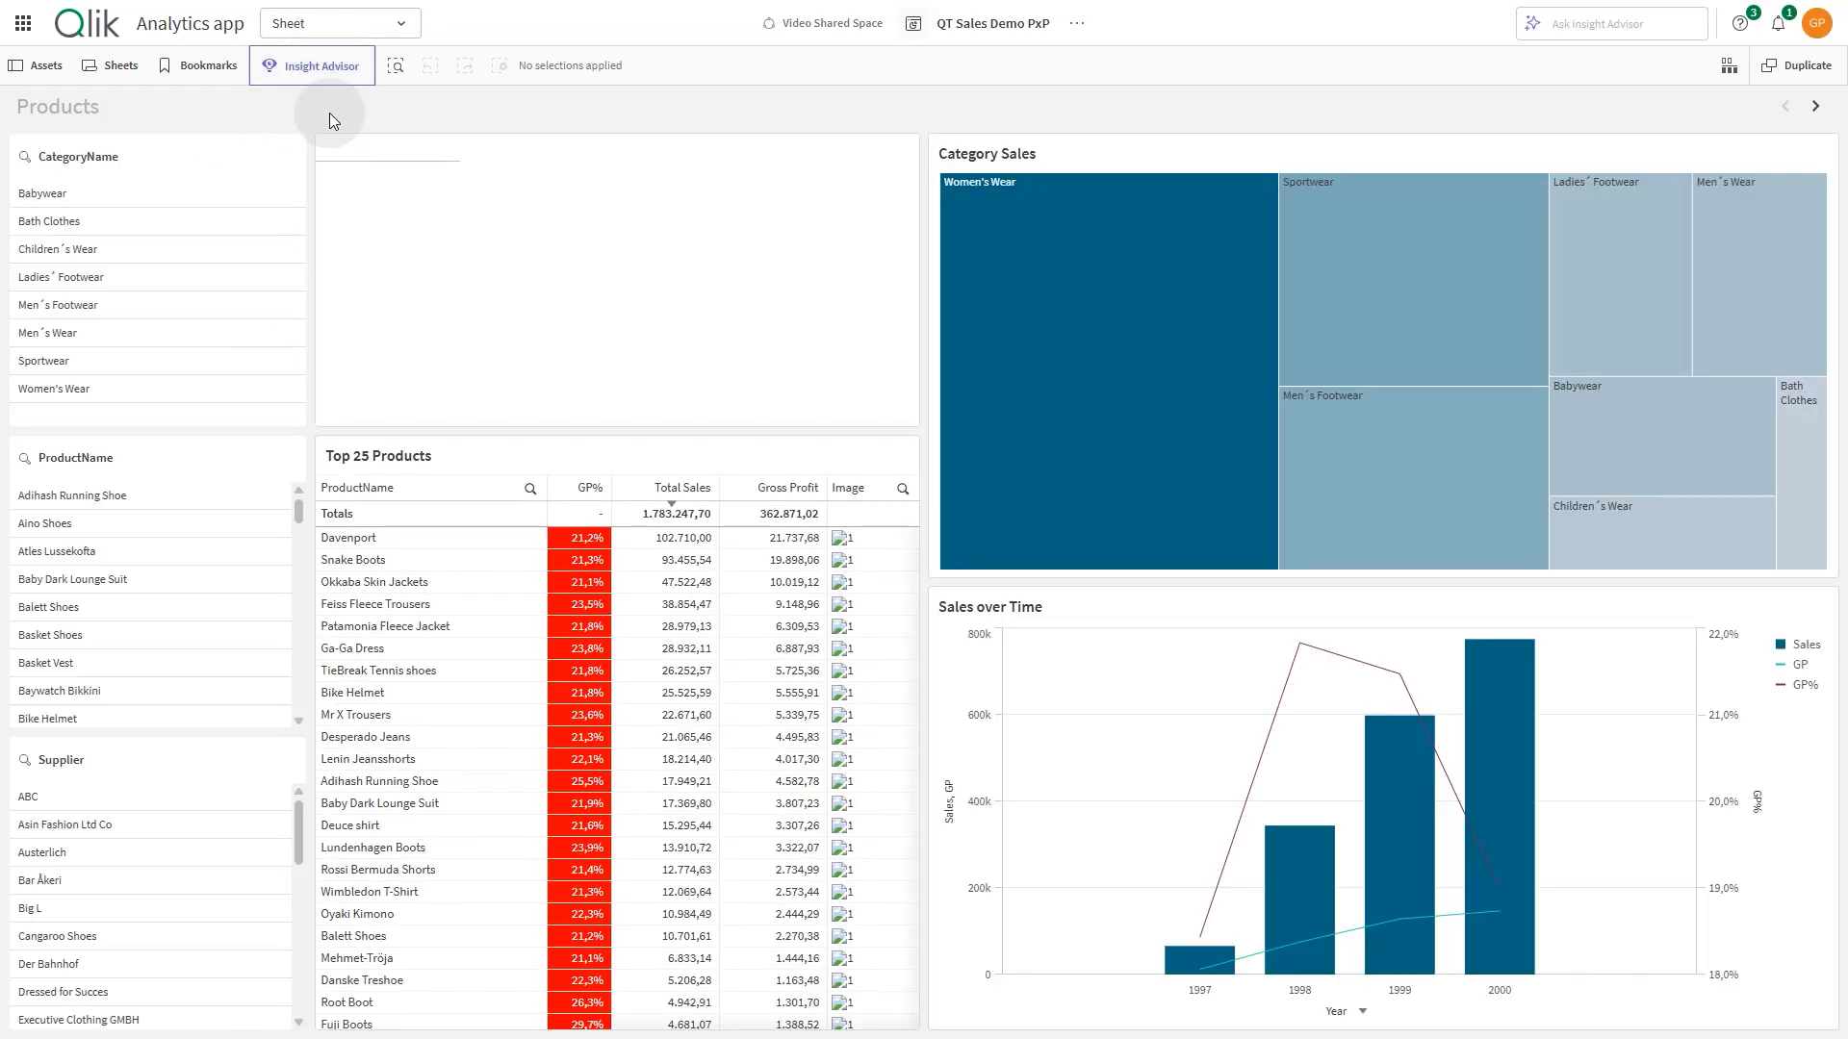
Step: Open the report templates in the Reporting section of the QT Sales Demo PxP app
{"action": "left_click", "coordinate": [330, 25]}
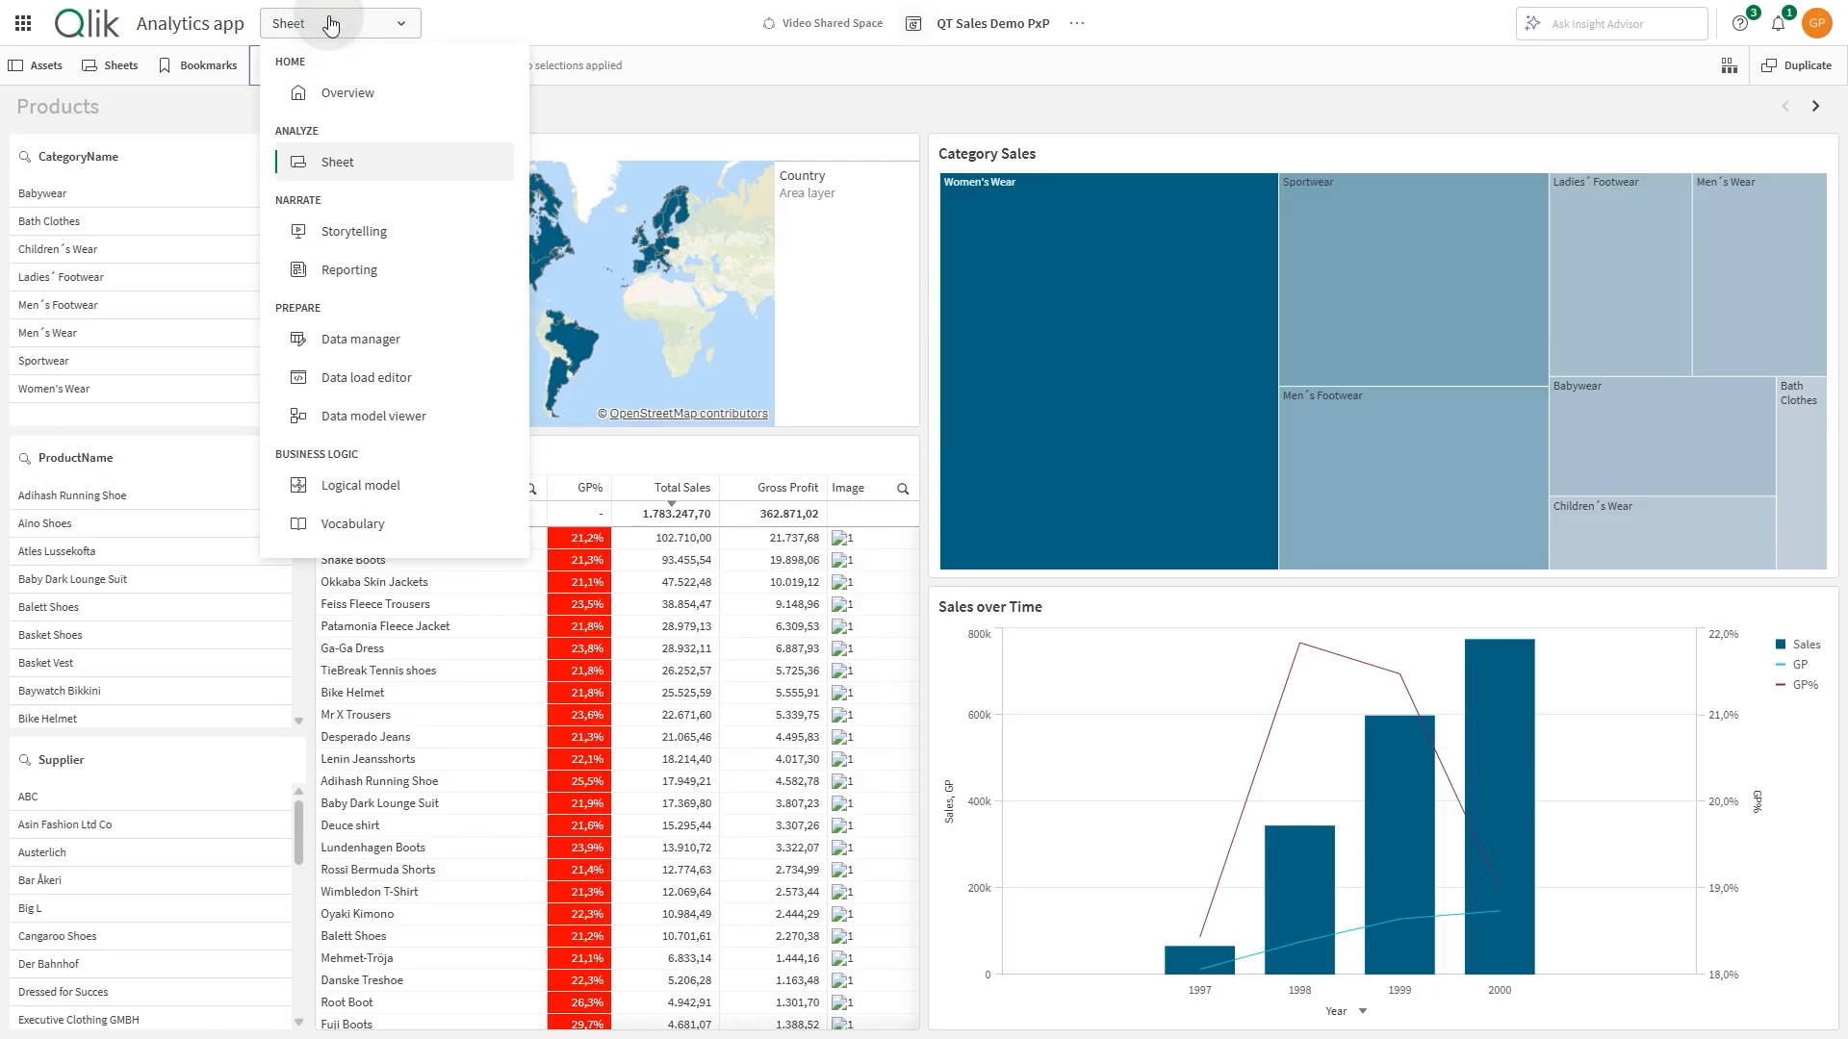
{"action": "left_click", "coordinate": [344, 254]}
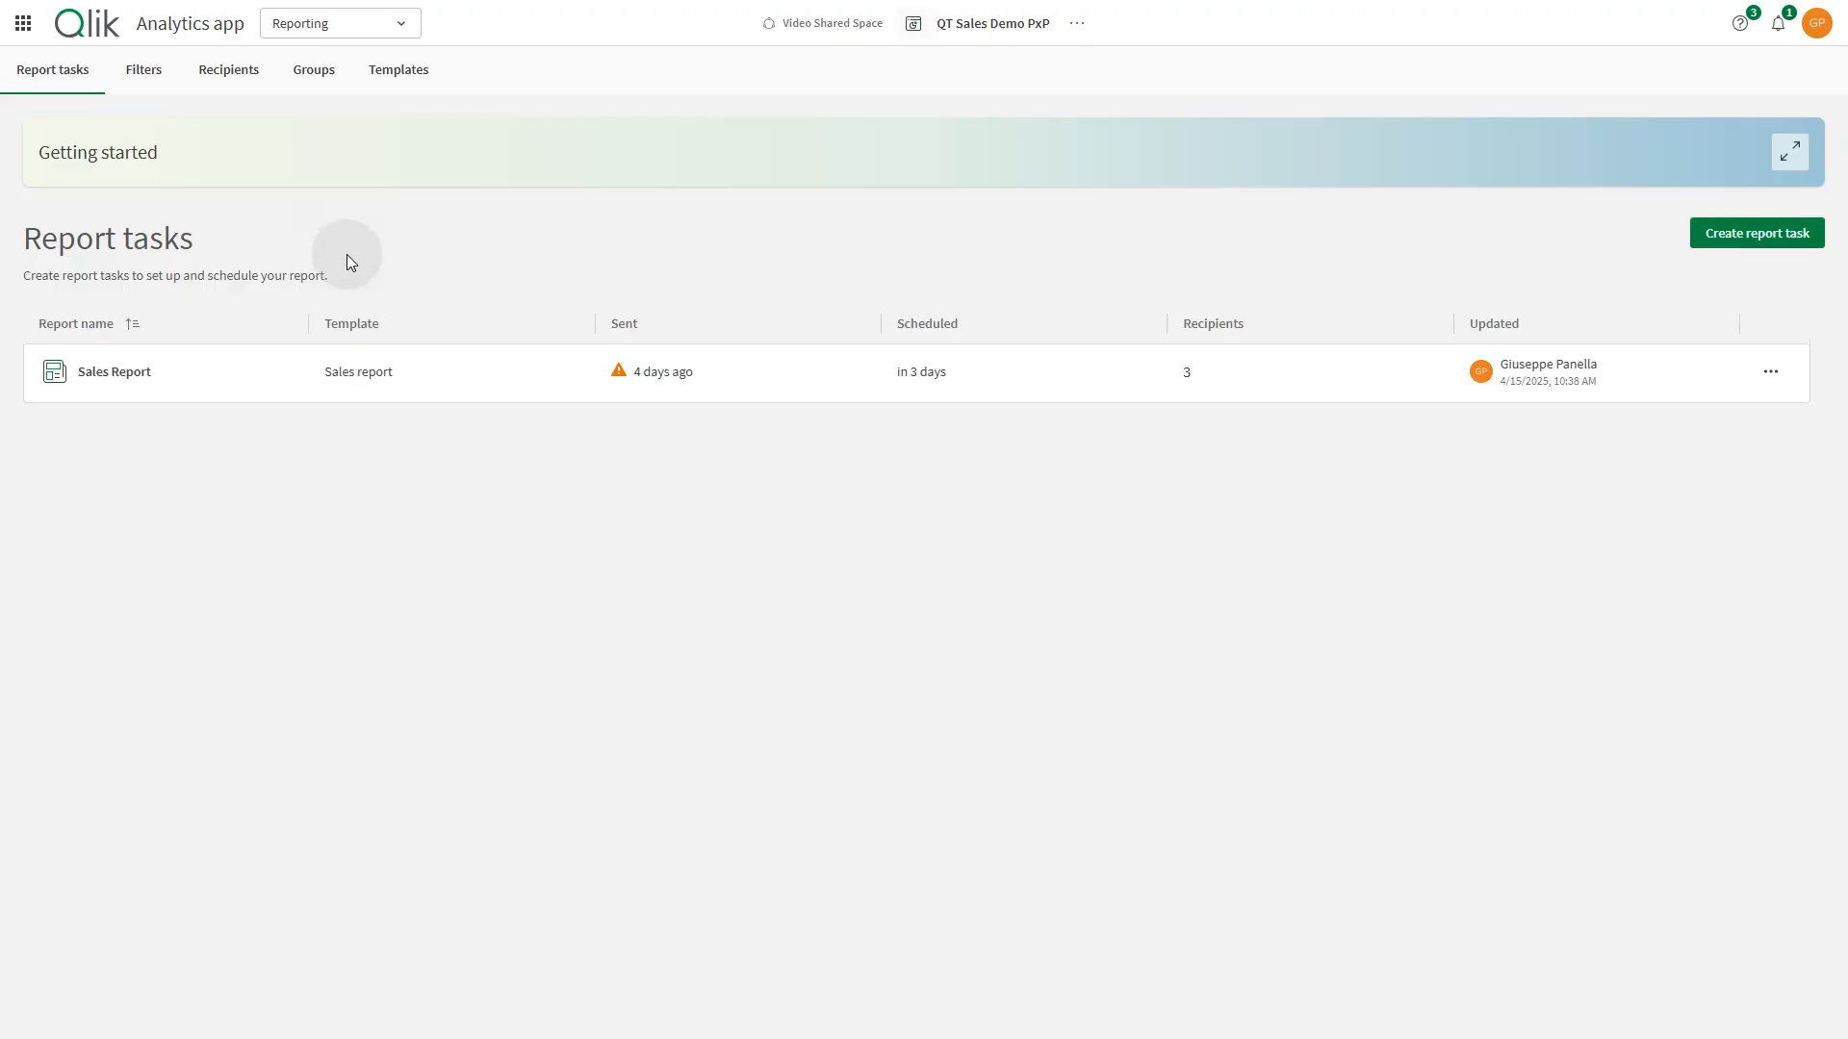
{"action": "left_click", "coordinate": [376, 85]}
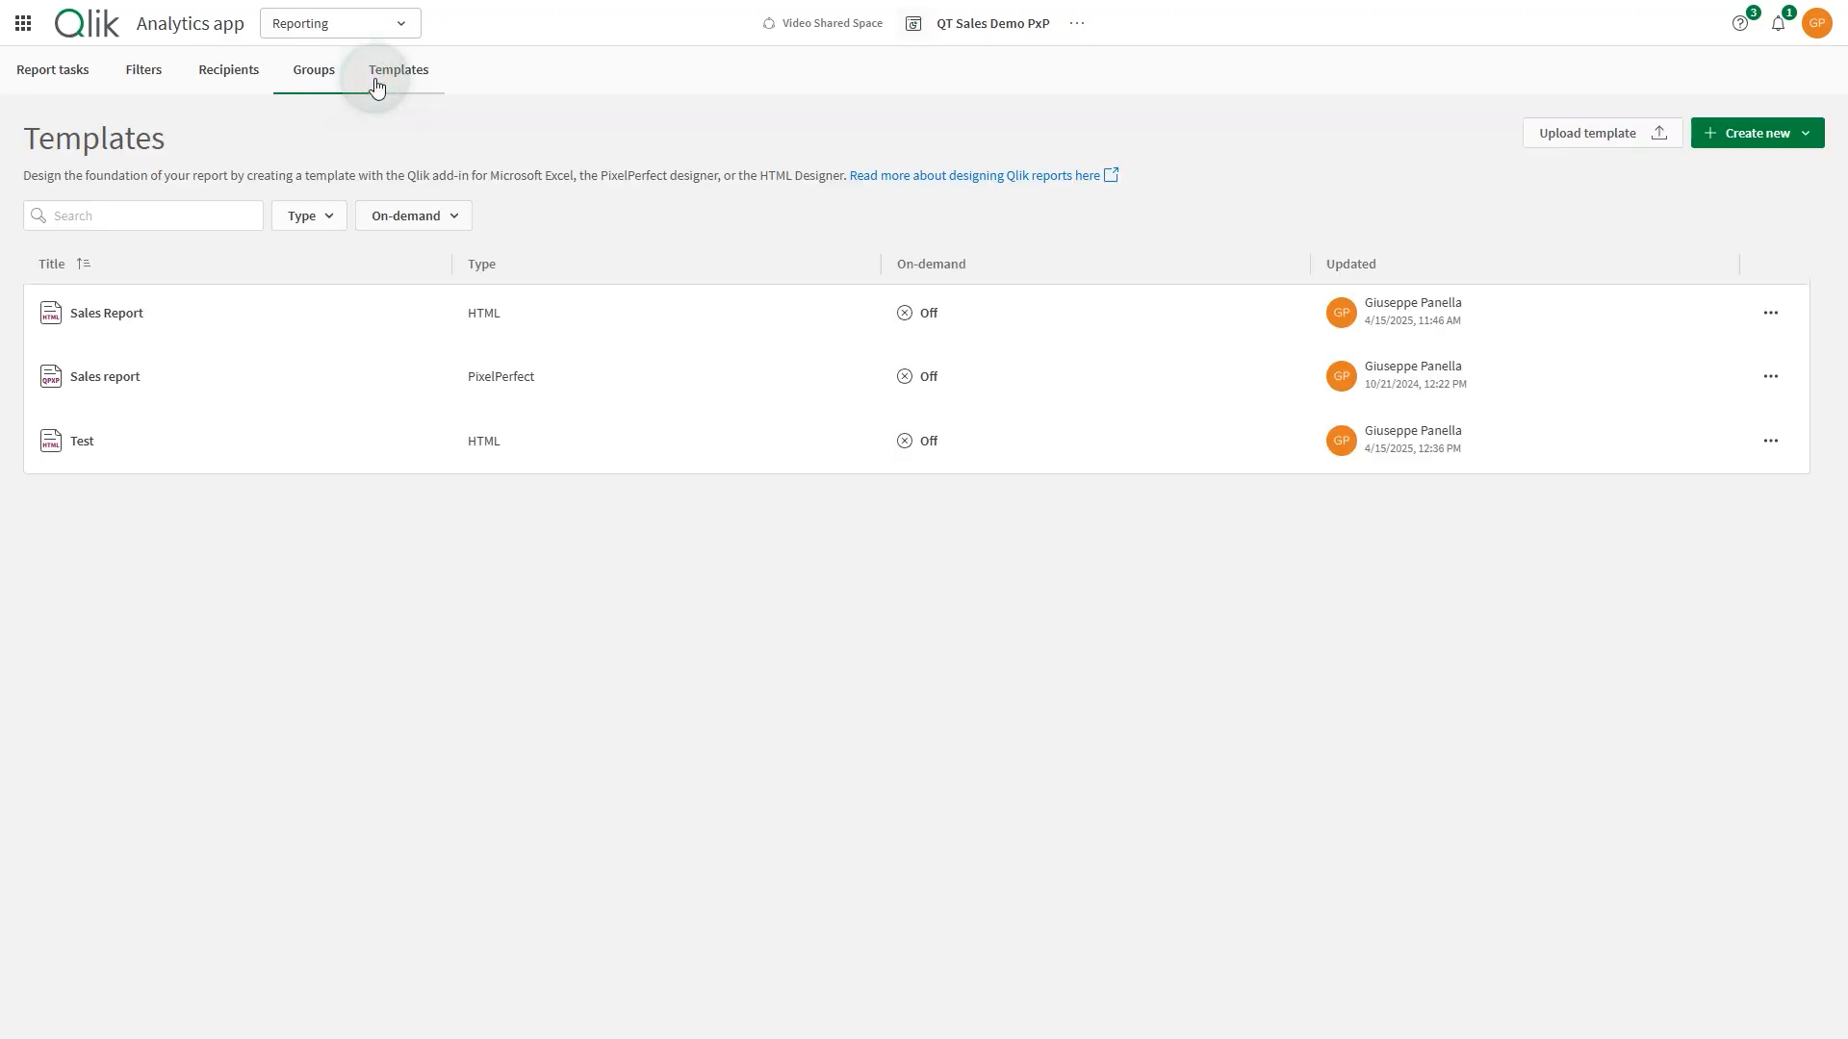
Step: Create a new HTML template named "Sales Report -April 2025"
{"action": "left_click", "coordinate": [1755, 134]}
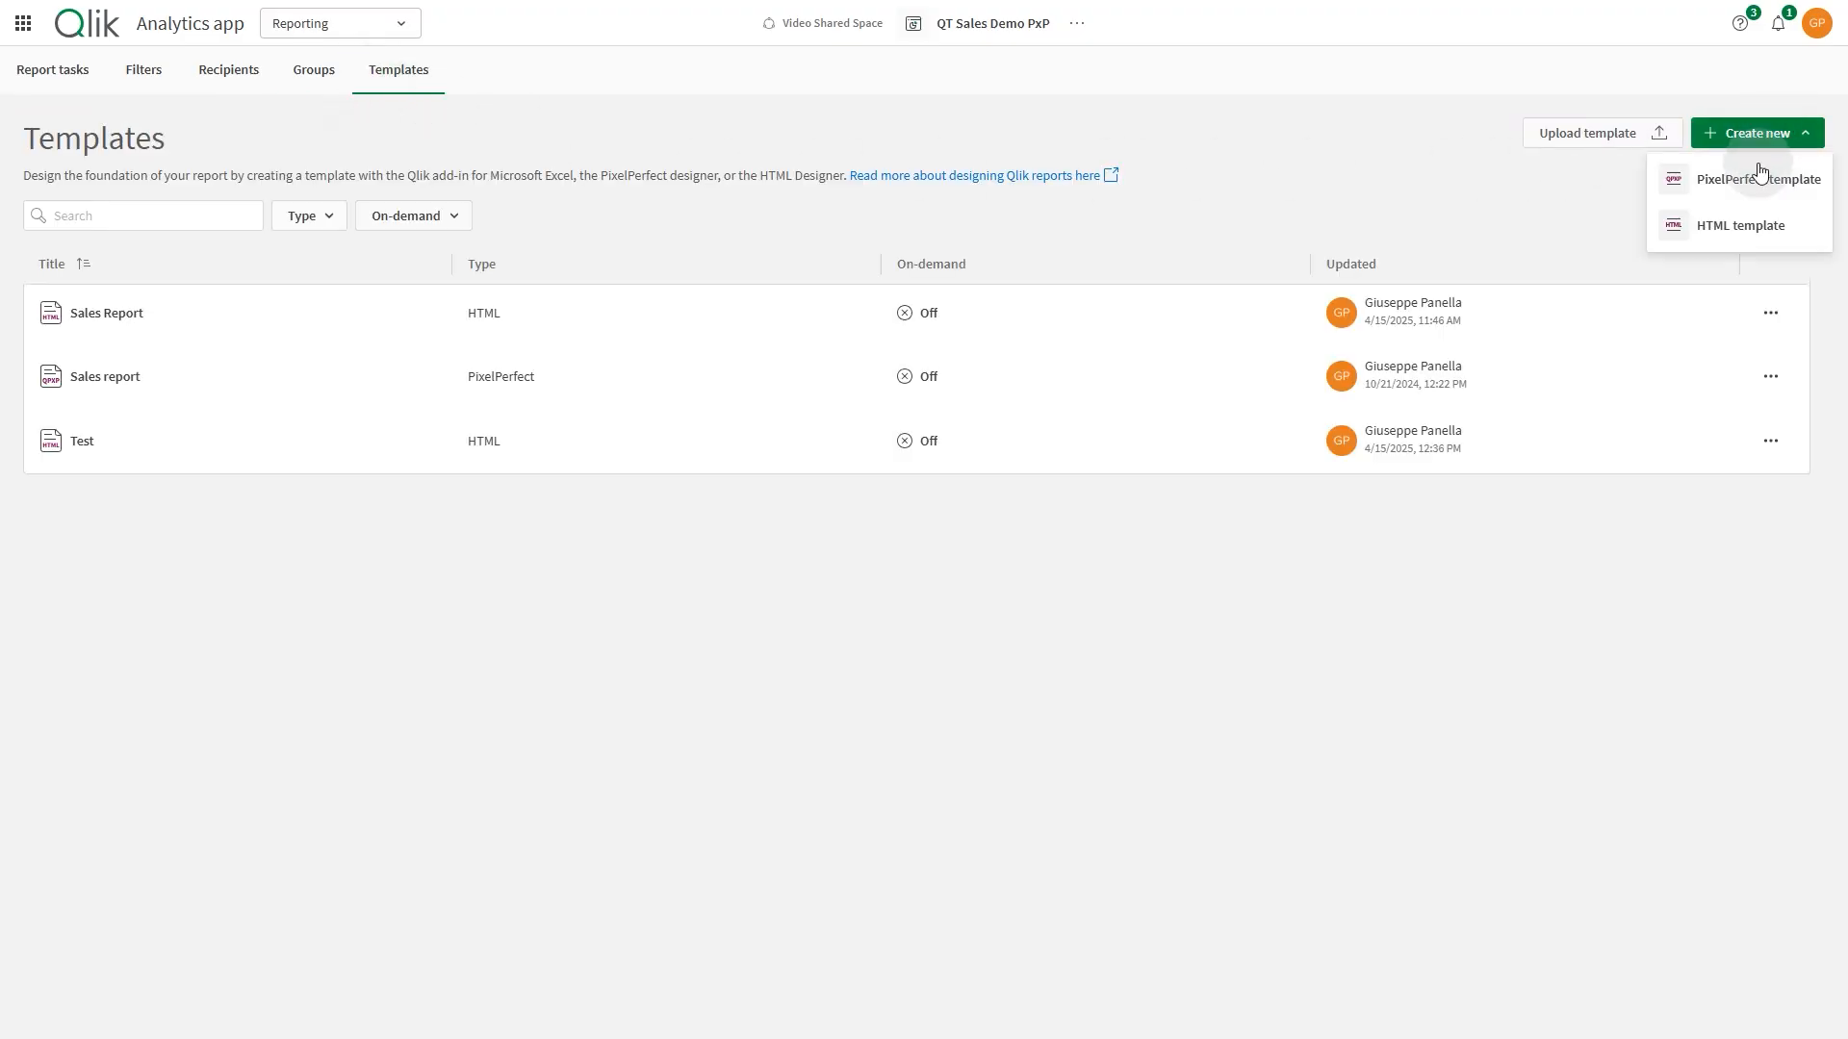
{"action": "left_click", "coordinate": [1746, 225]}
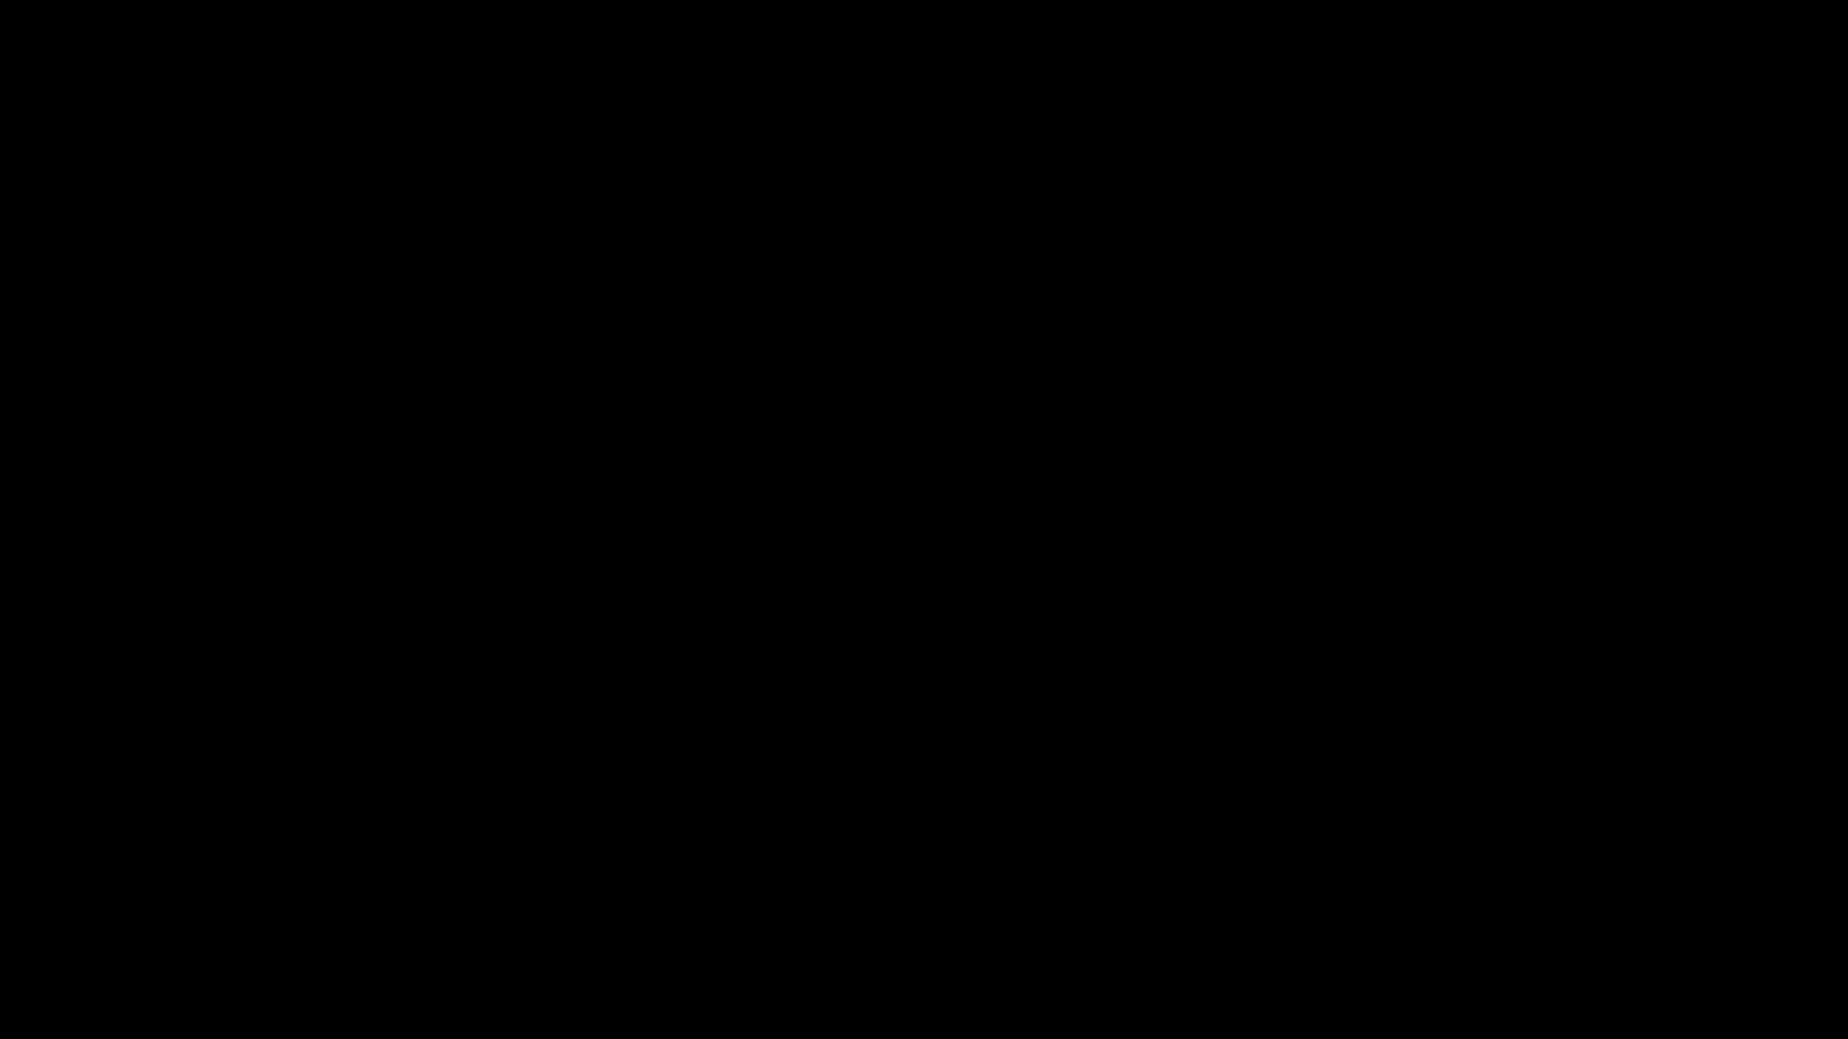
{"action": "type", "text": "Sales Report -April 202"}
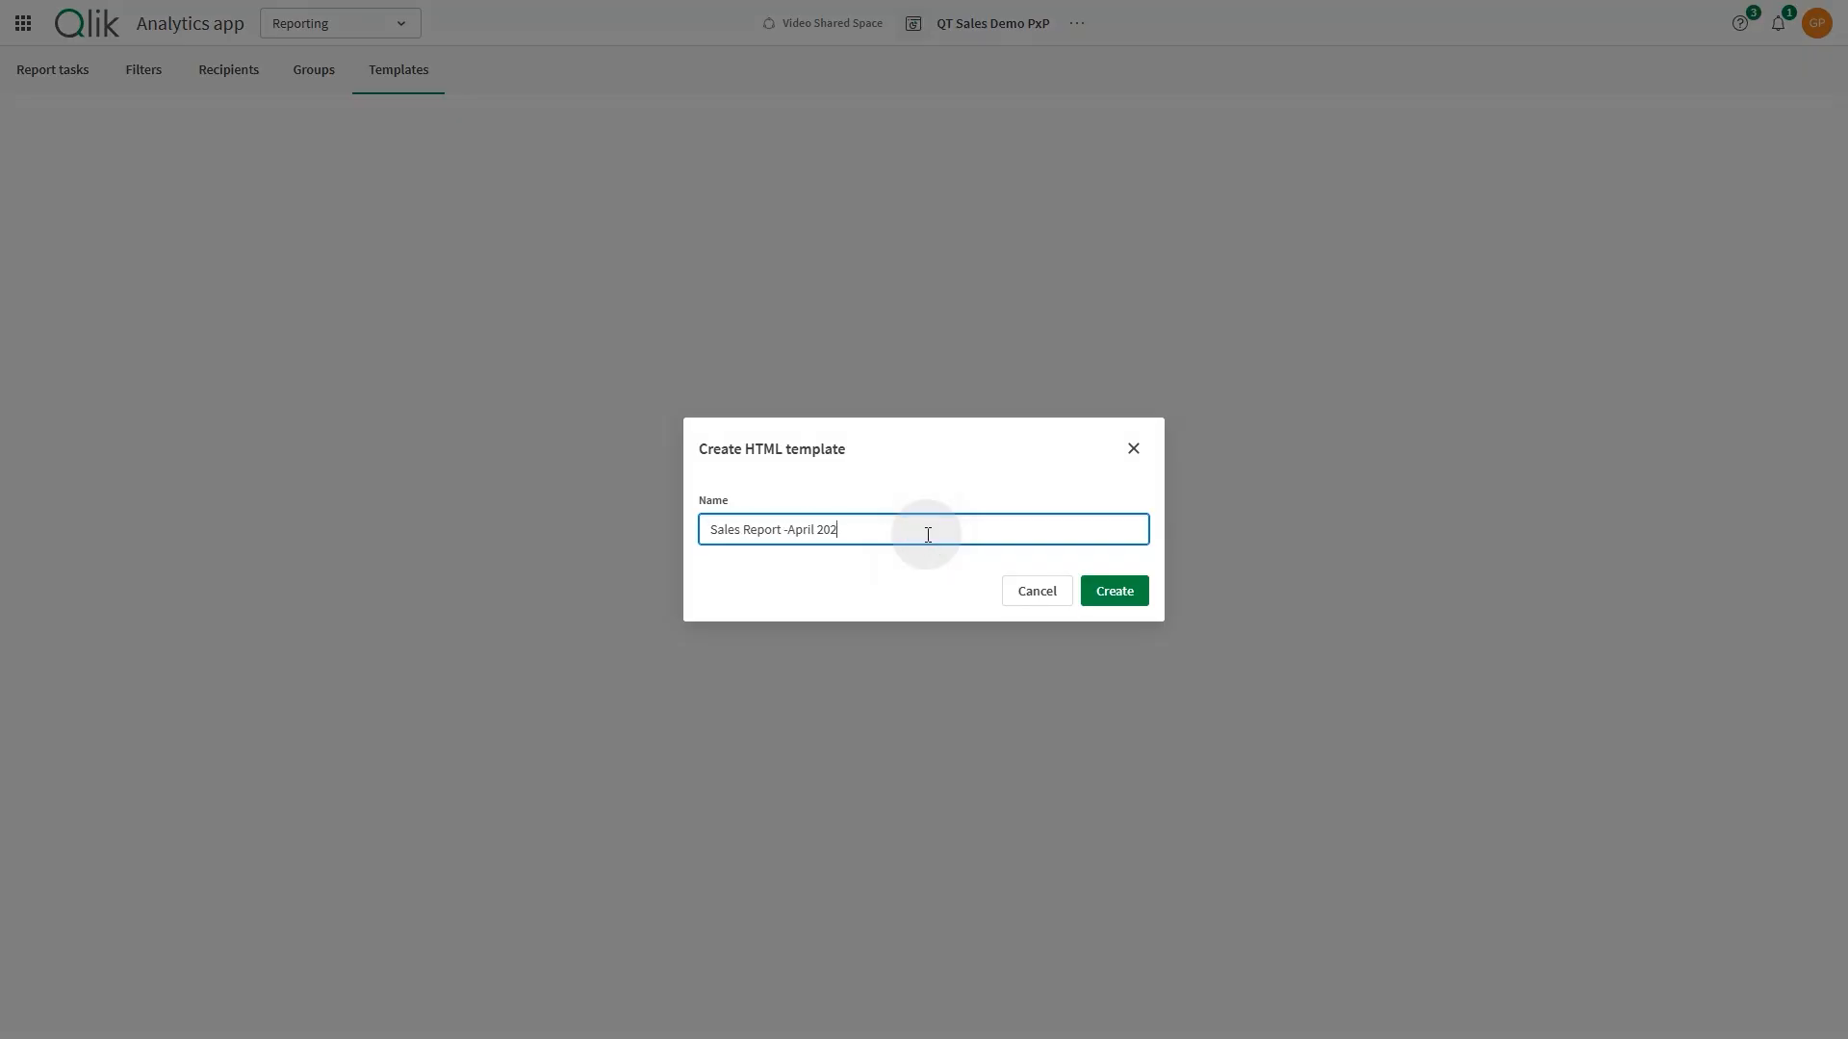
{"action": "type", "text": "5"}
{"action": "left_click", "coordinate": [1113, 585]}
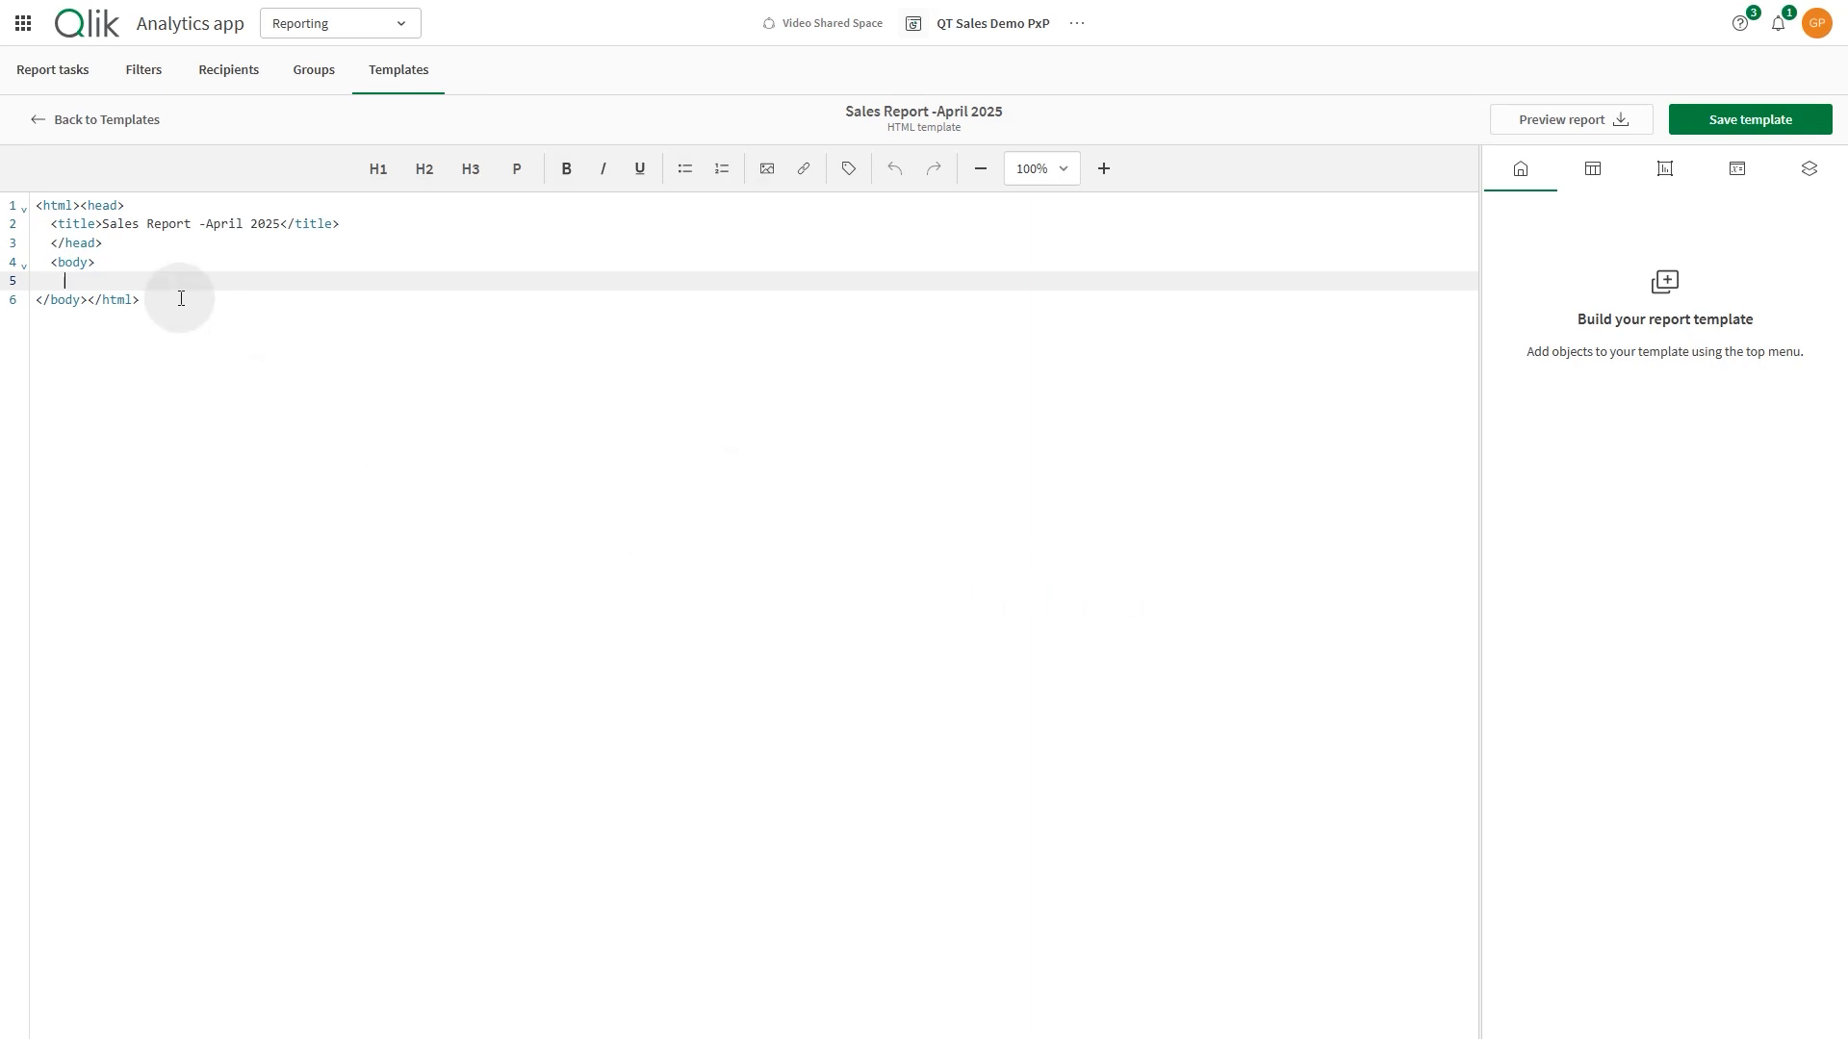
Step: Change the title tag's text to "Sales Report - April 2025" and add an H1 heading reading "Sales Report for the" in the body
{"action": "left_click", "coordinate": [203, 224]}
{"action": "left_click", "coordinate": [191, 272]}
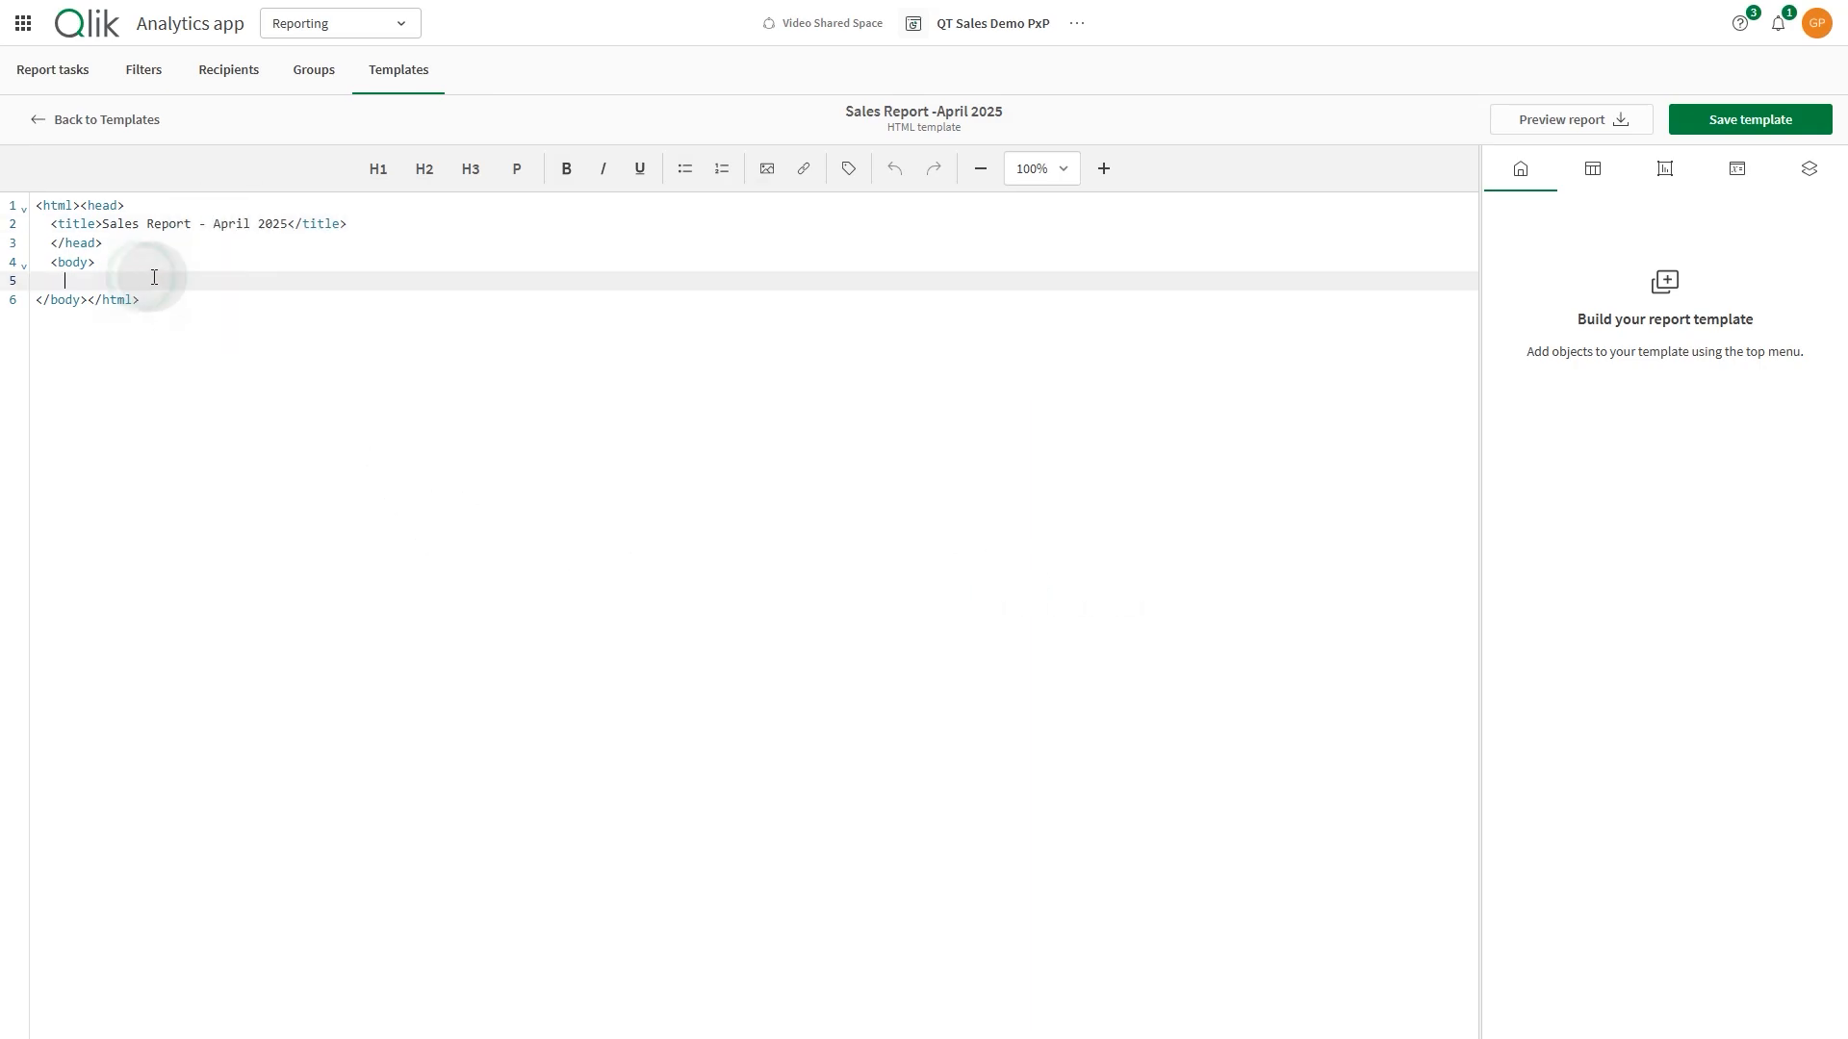
{"action": "left_click", "coordinate": [380, 175]}
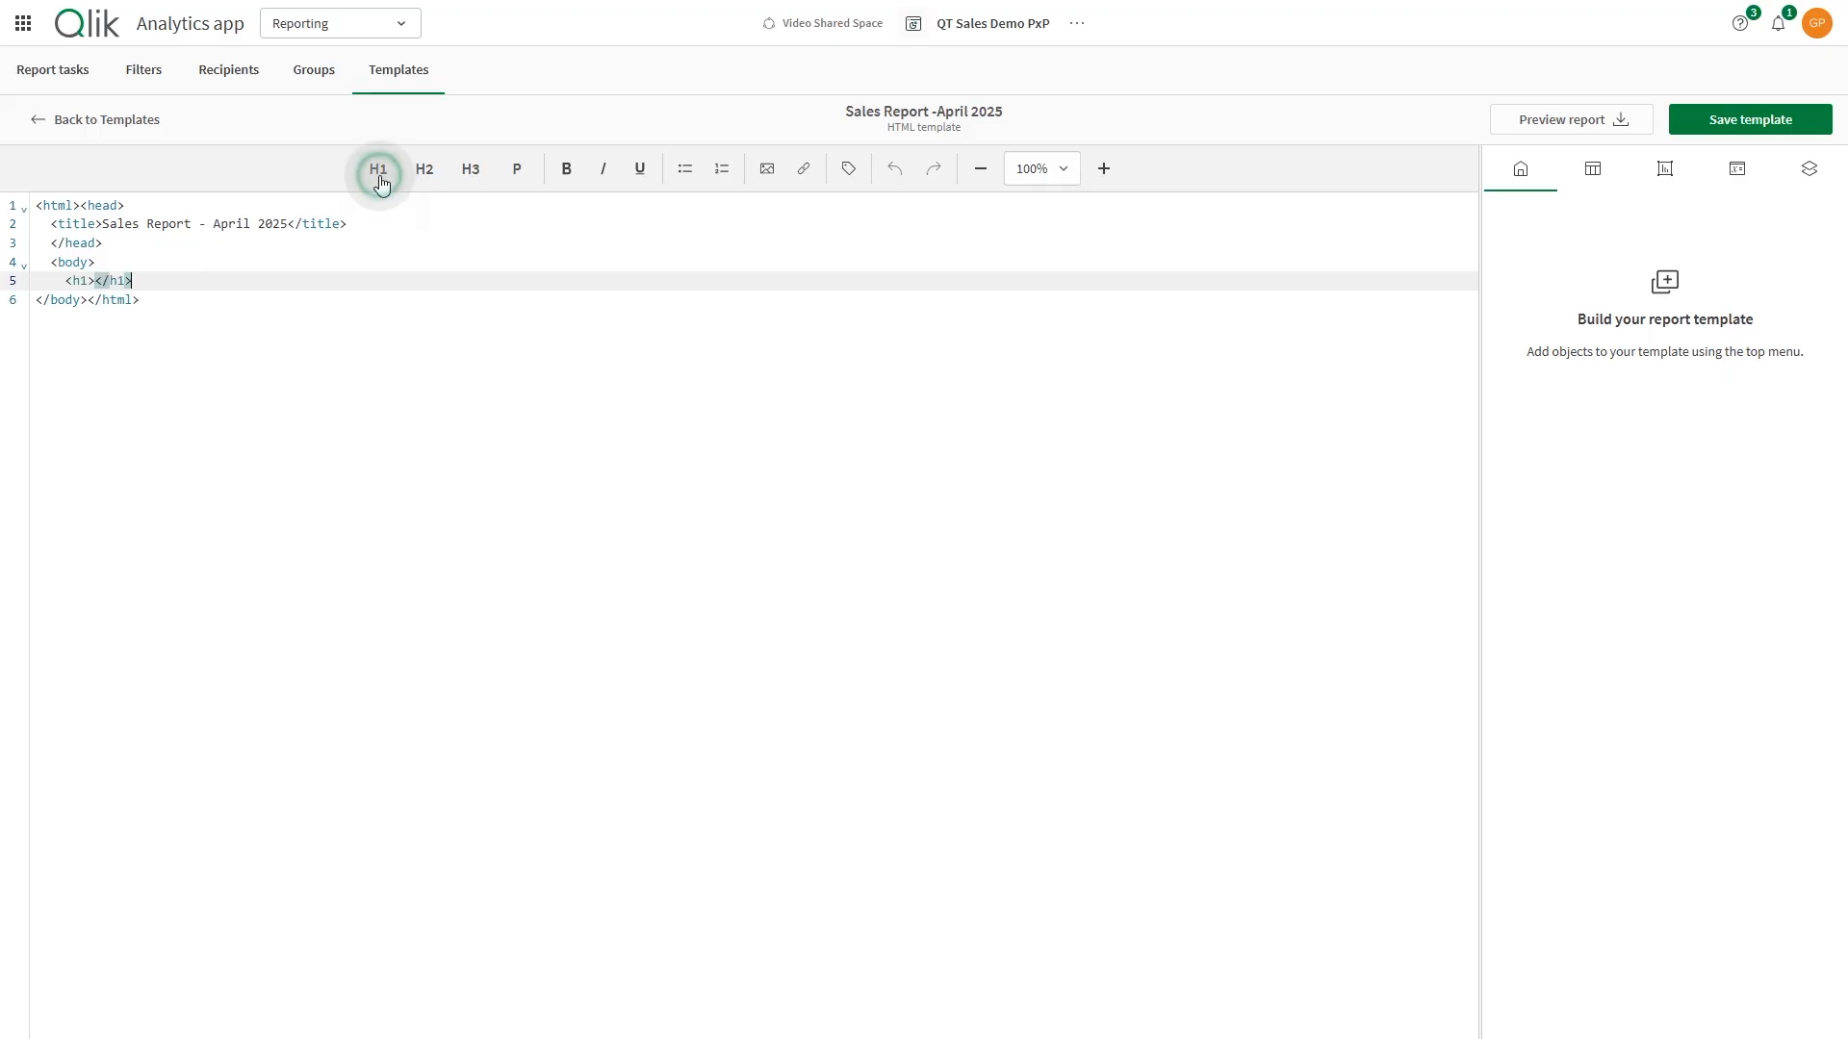
{"action": "left_click", "coordinate": [95, 279]}
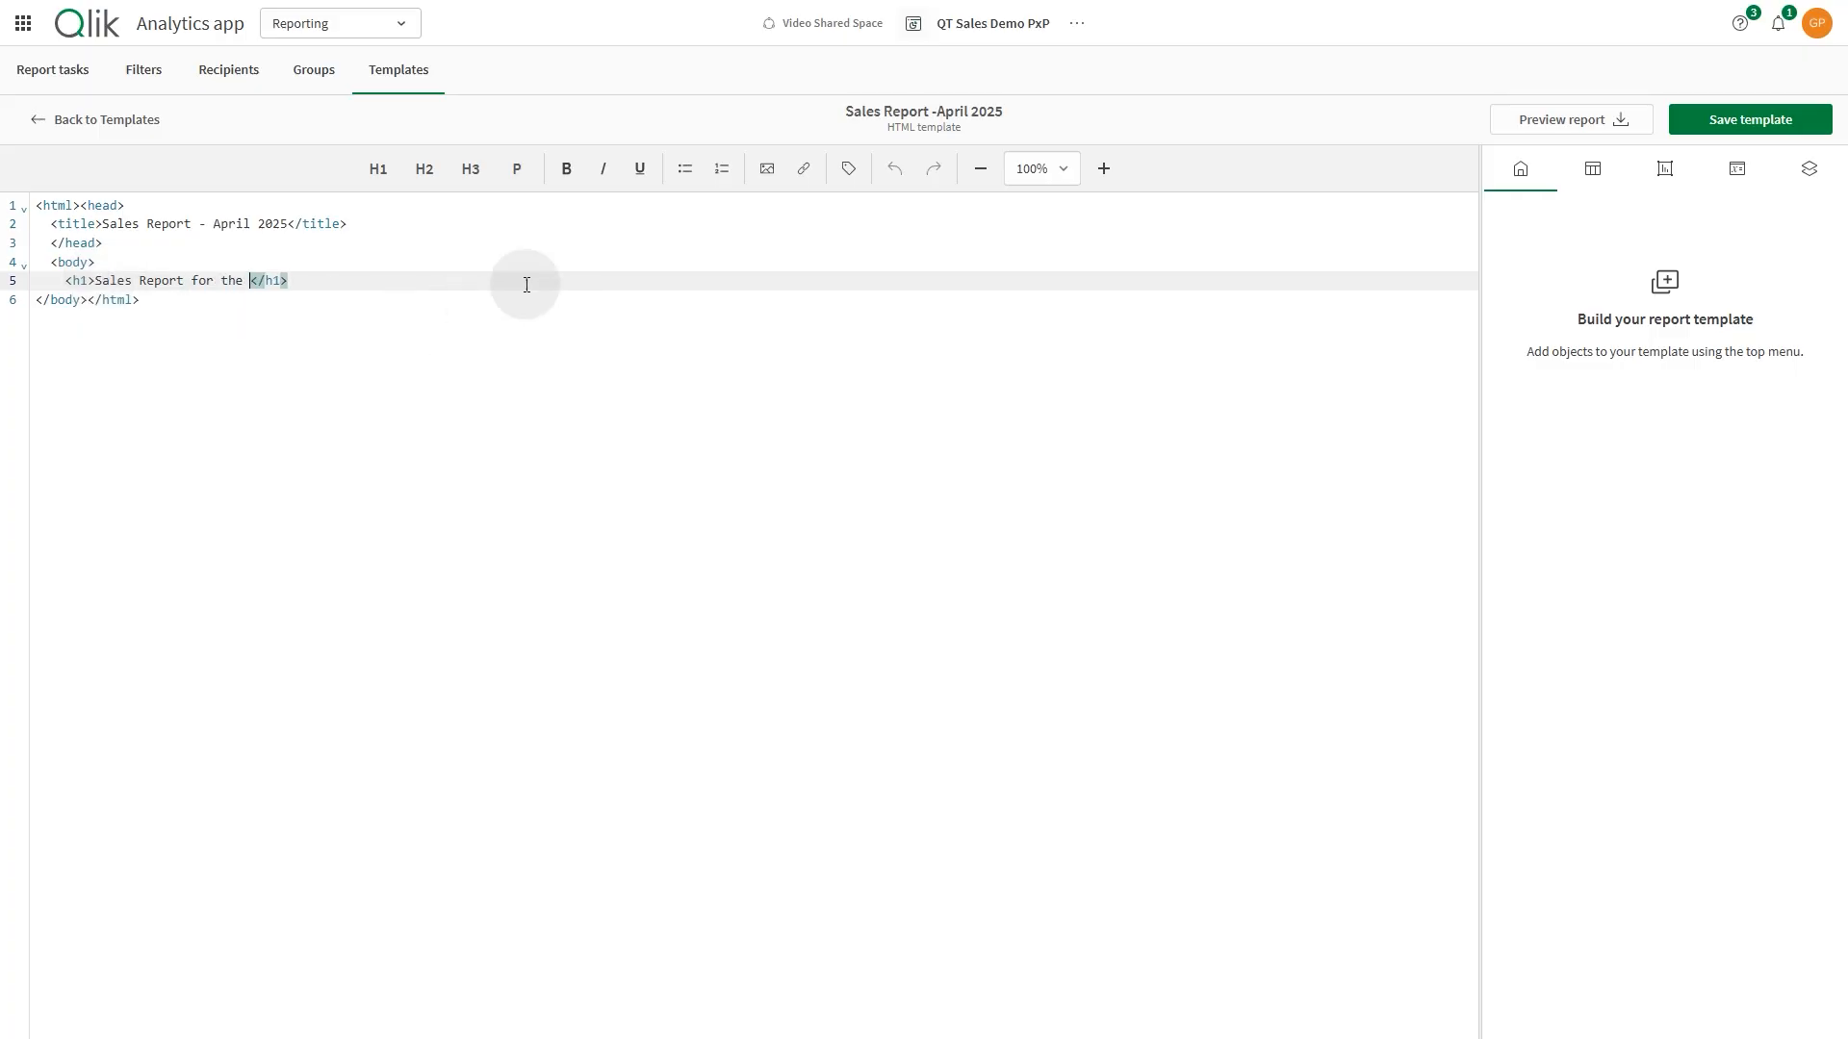
Step: Complete the H1 heading with the recipient Groups tag followed by the word "Team"
{"action": "left_click", "coordinate": [847, 173]}
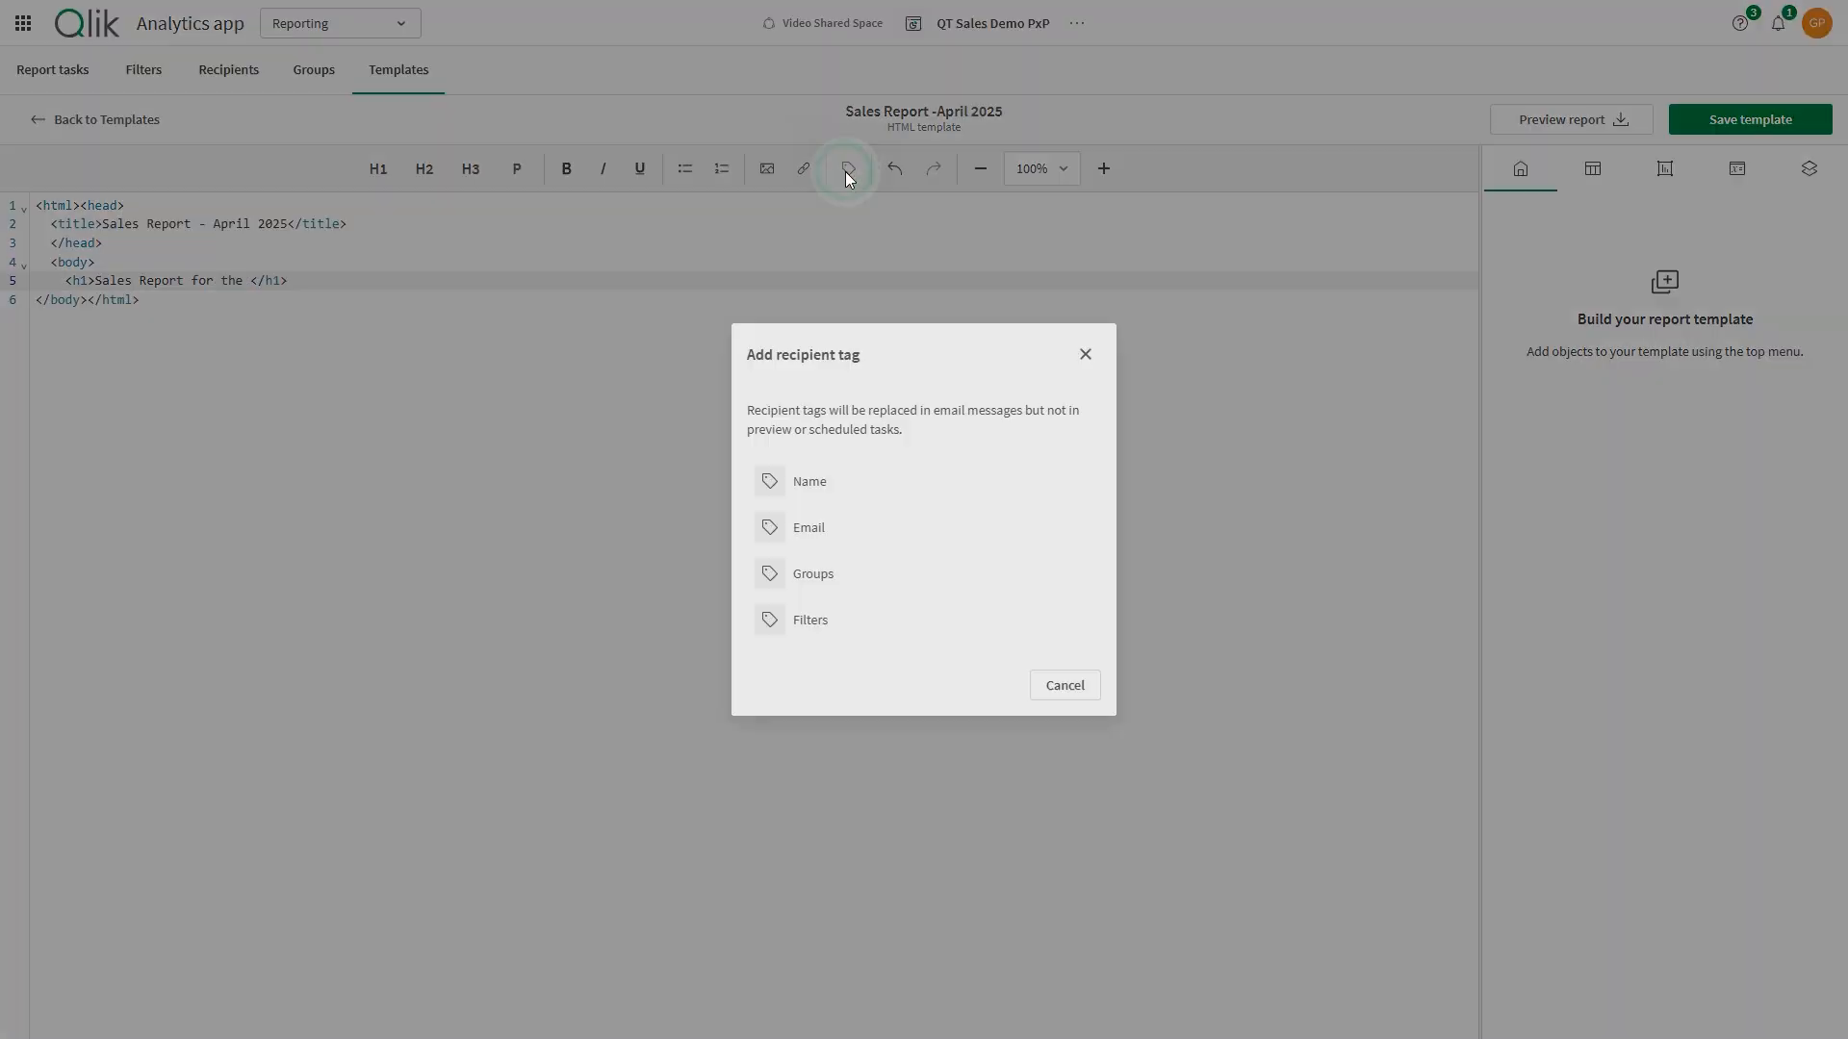
{"action": "left_click", "coordinate": [819, 569]}
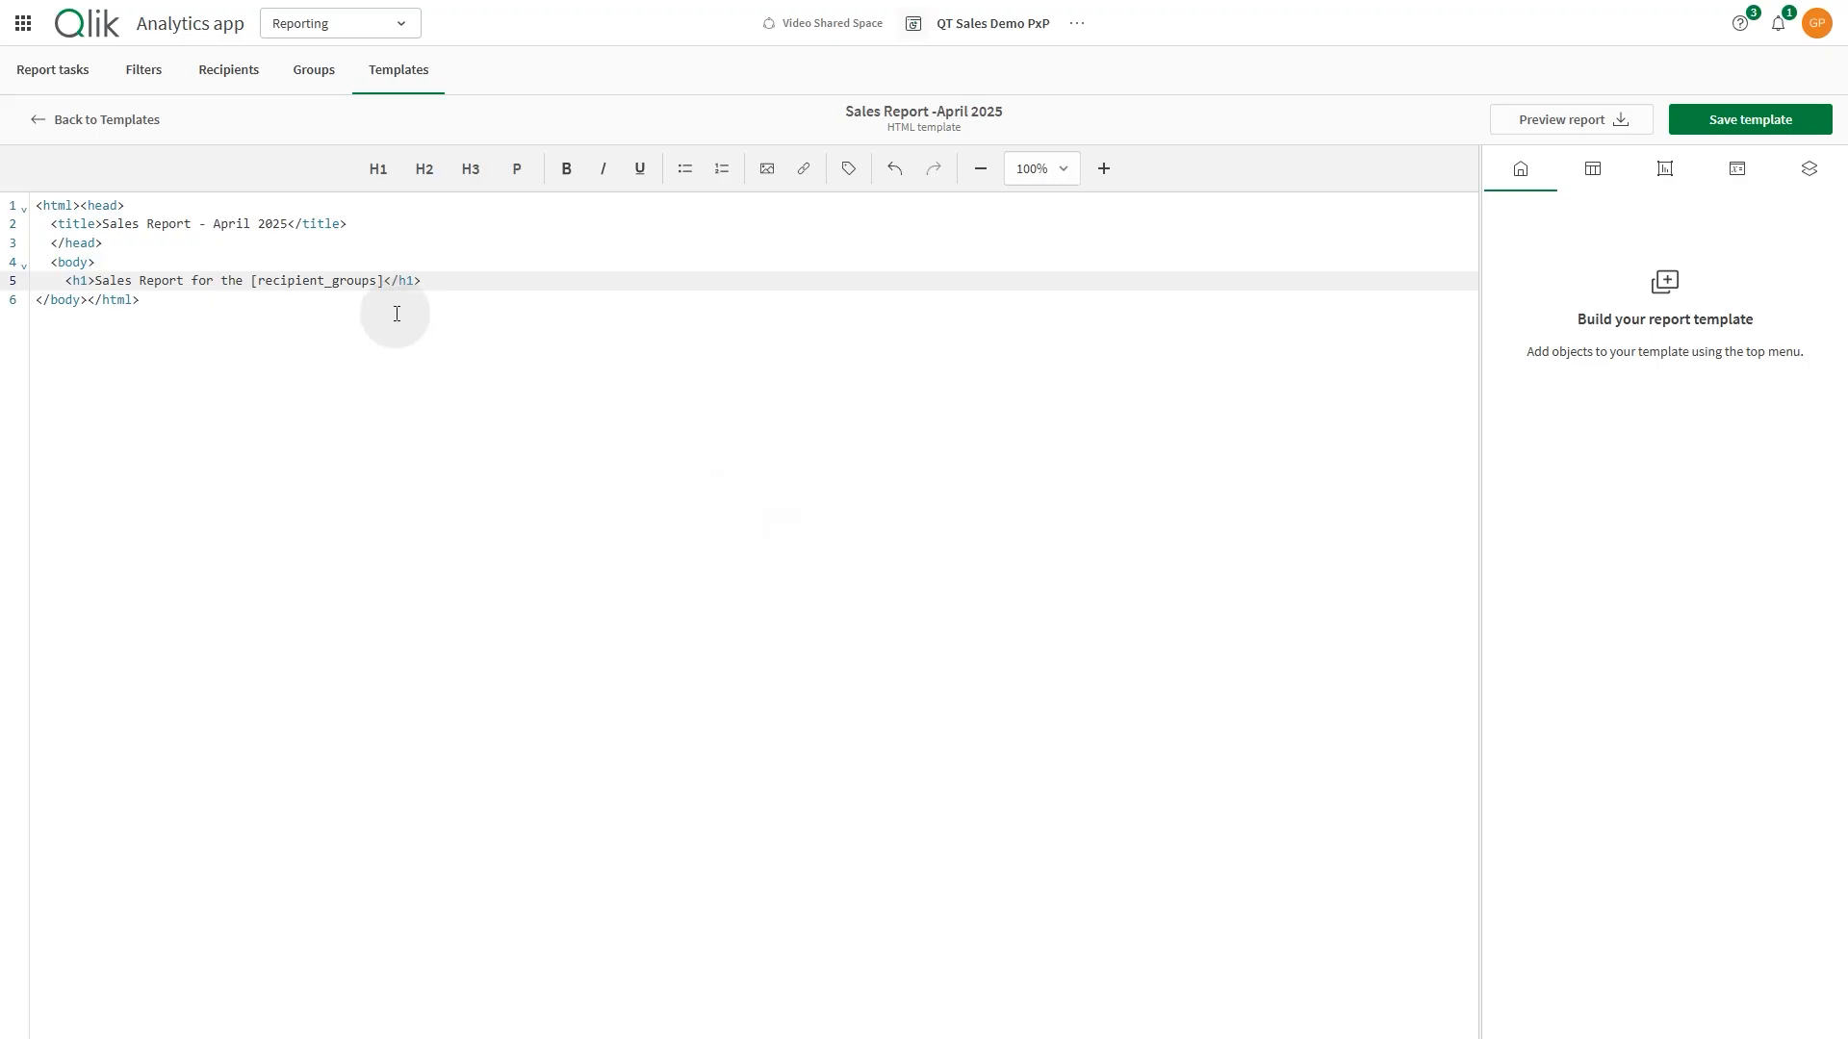
{"action": "left_click", "coordinate": [388, 280]}
{"action": "type", "text": "Team"}
{"action": "left_click", "coordinate": [497, 286]}
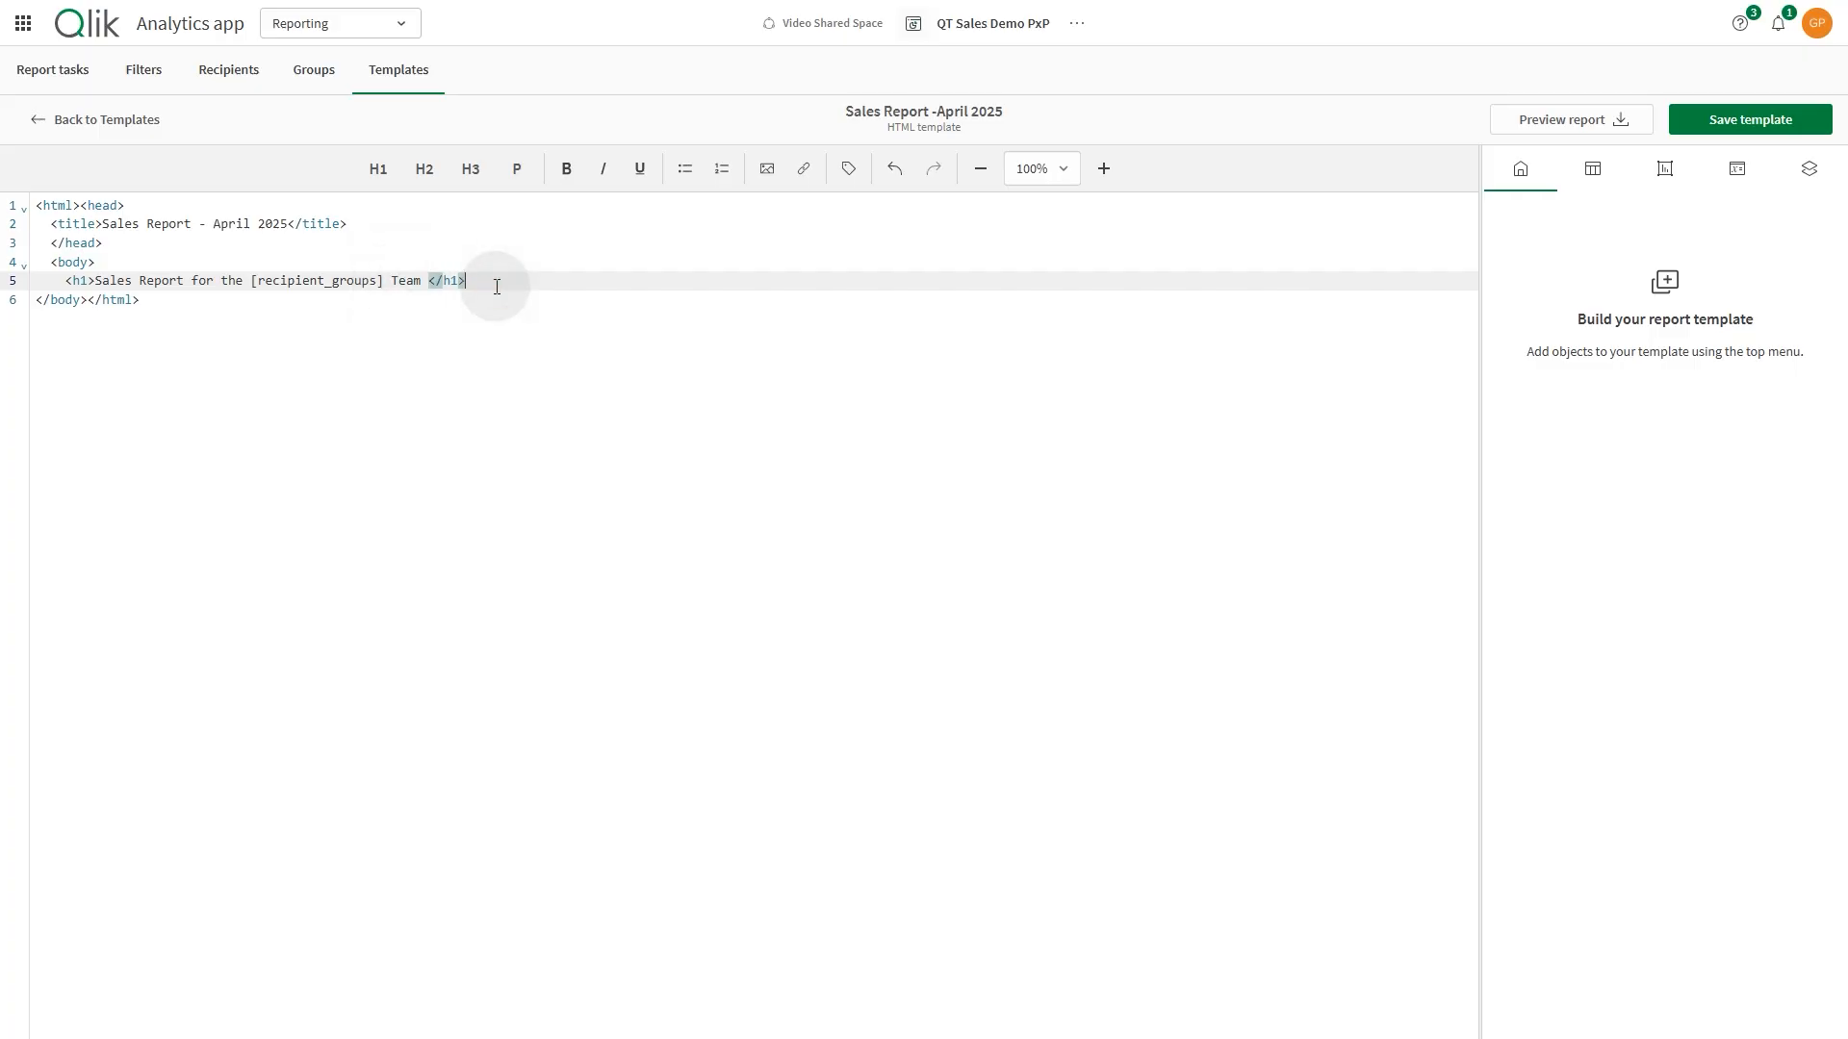
Step: Add an H2 heading below the H1 that contains the VCurrentDay variable
{"action": "key", "text": "Return"}
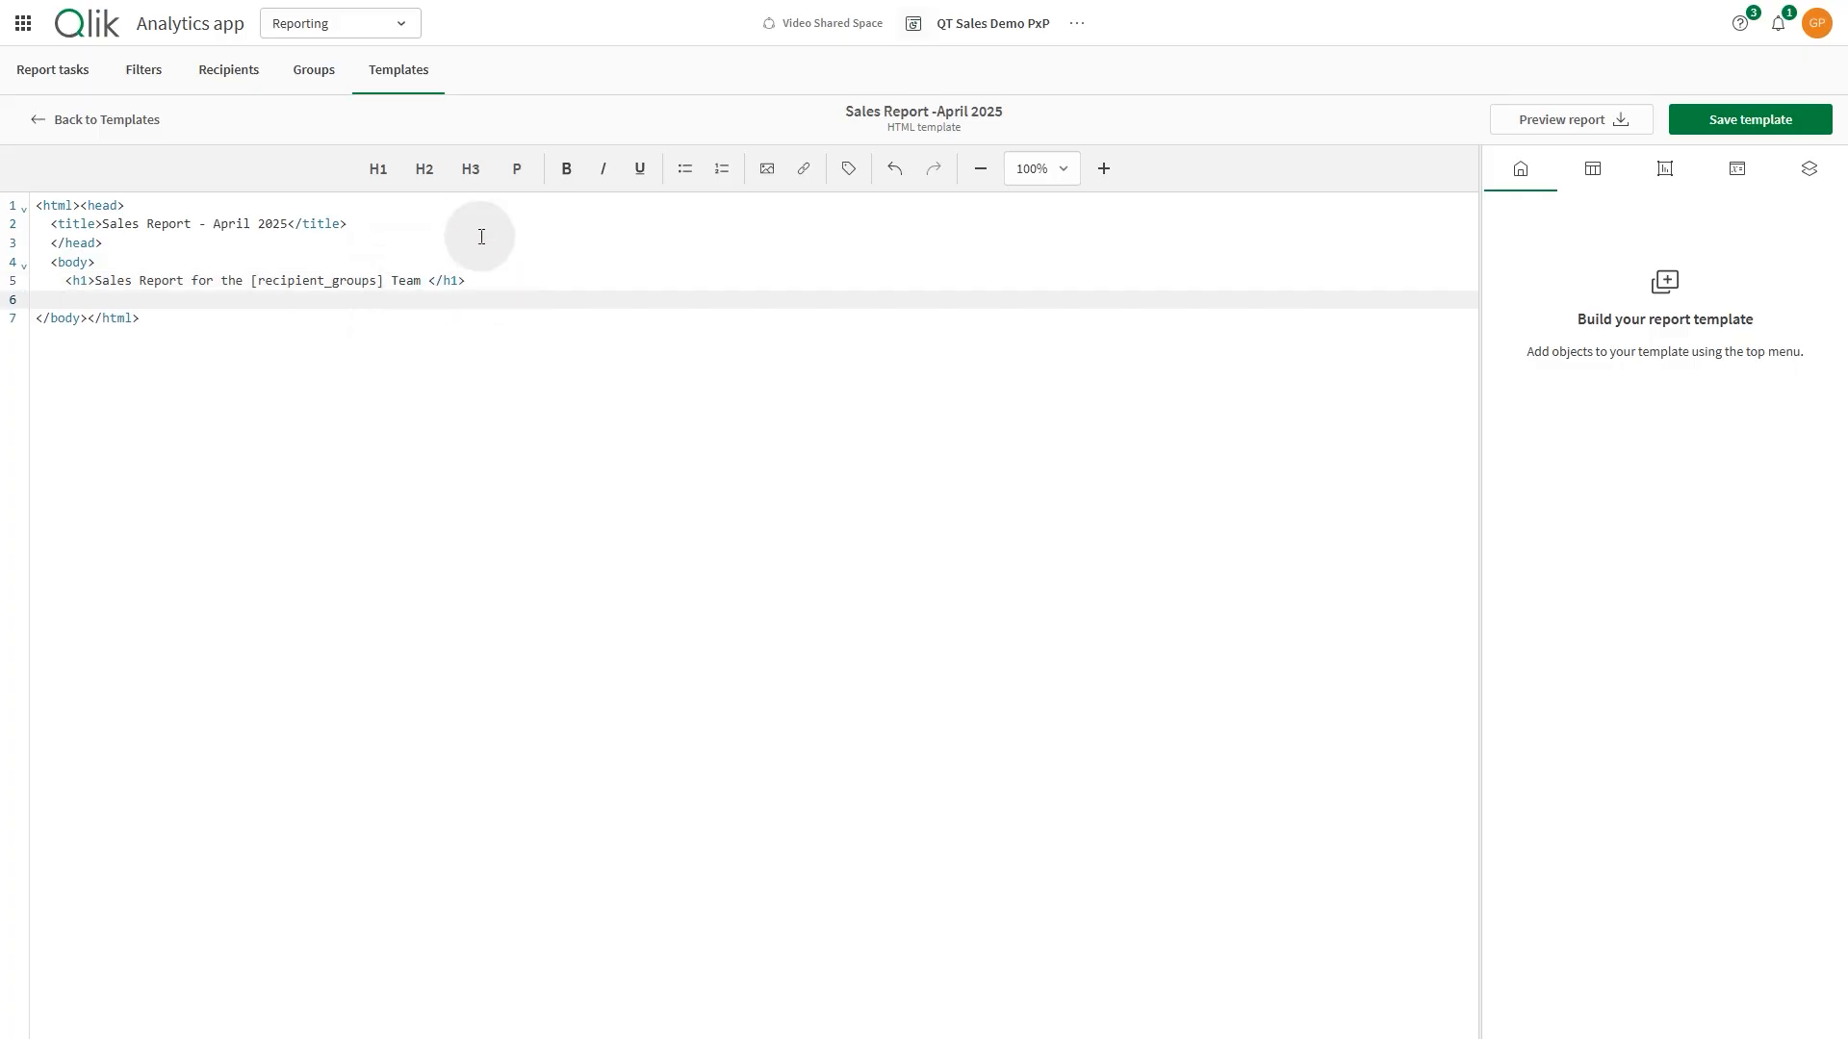
{"action": "left_click", "coordinate": [429, 183]}
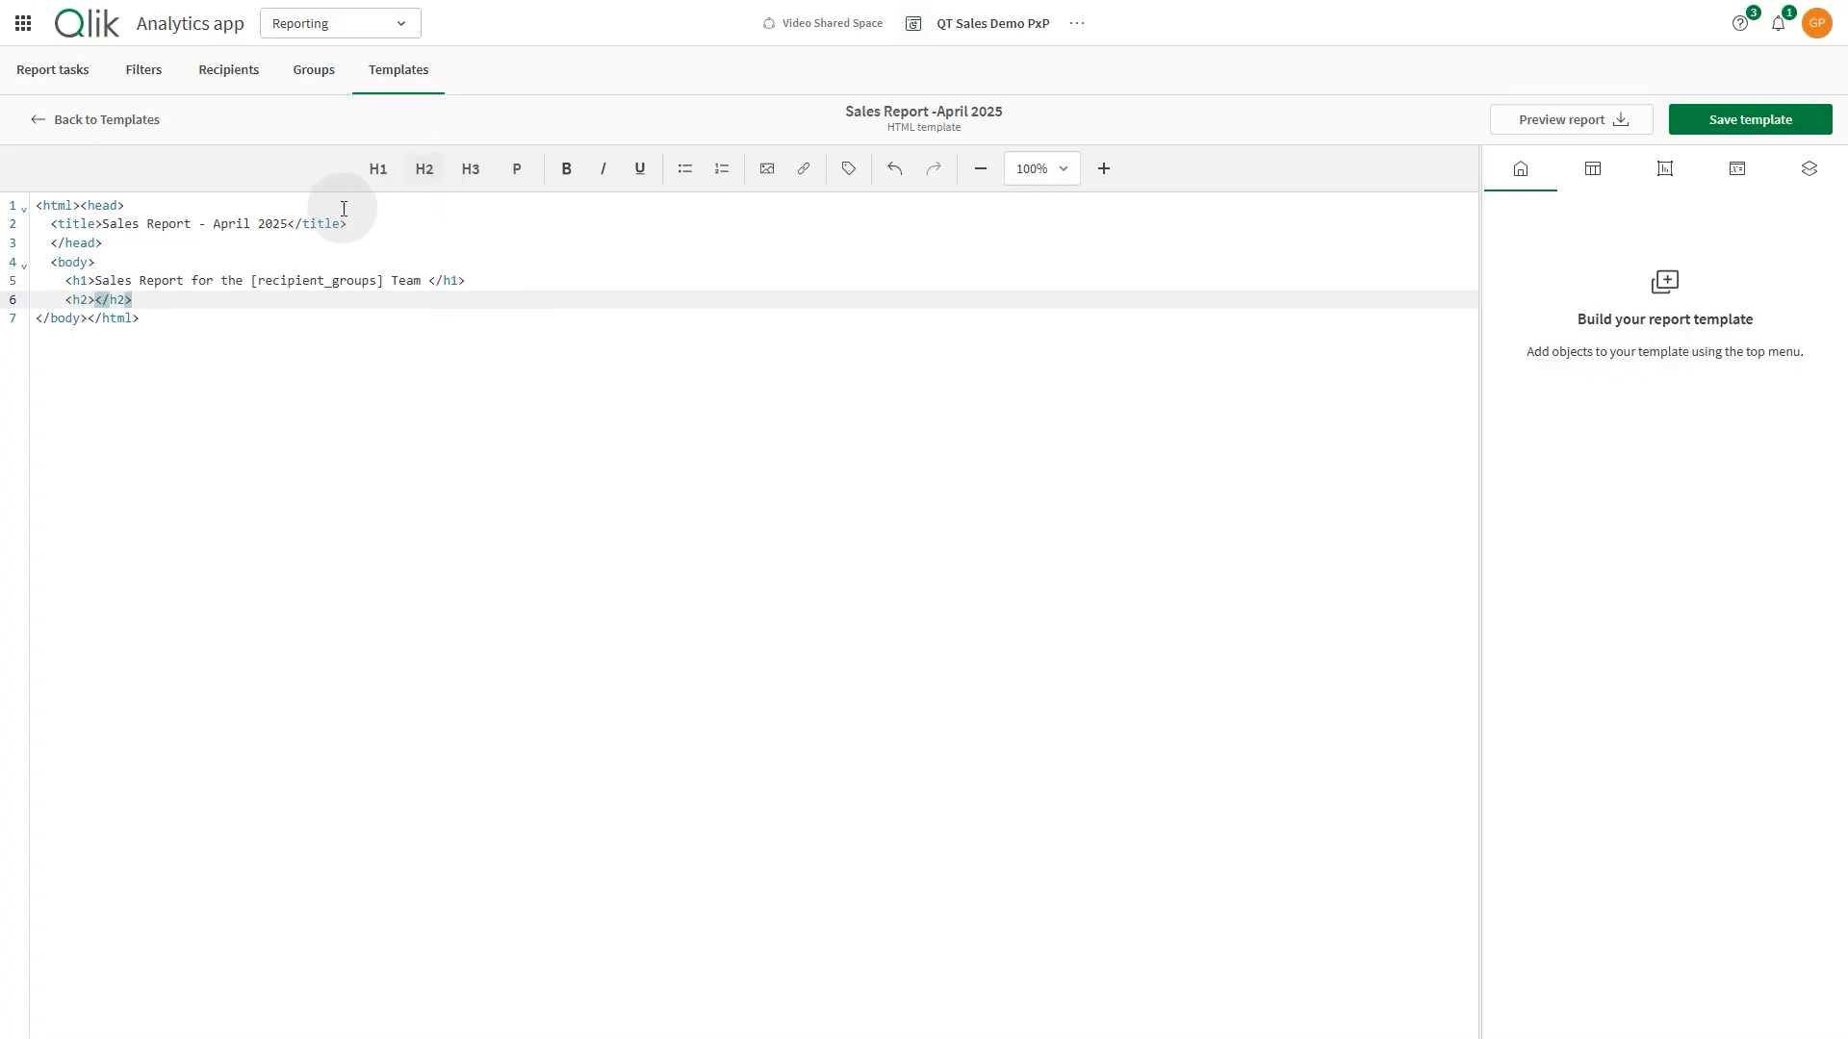
{"action": "left_click", "coordinate": [93, 299]}
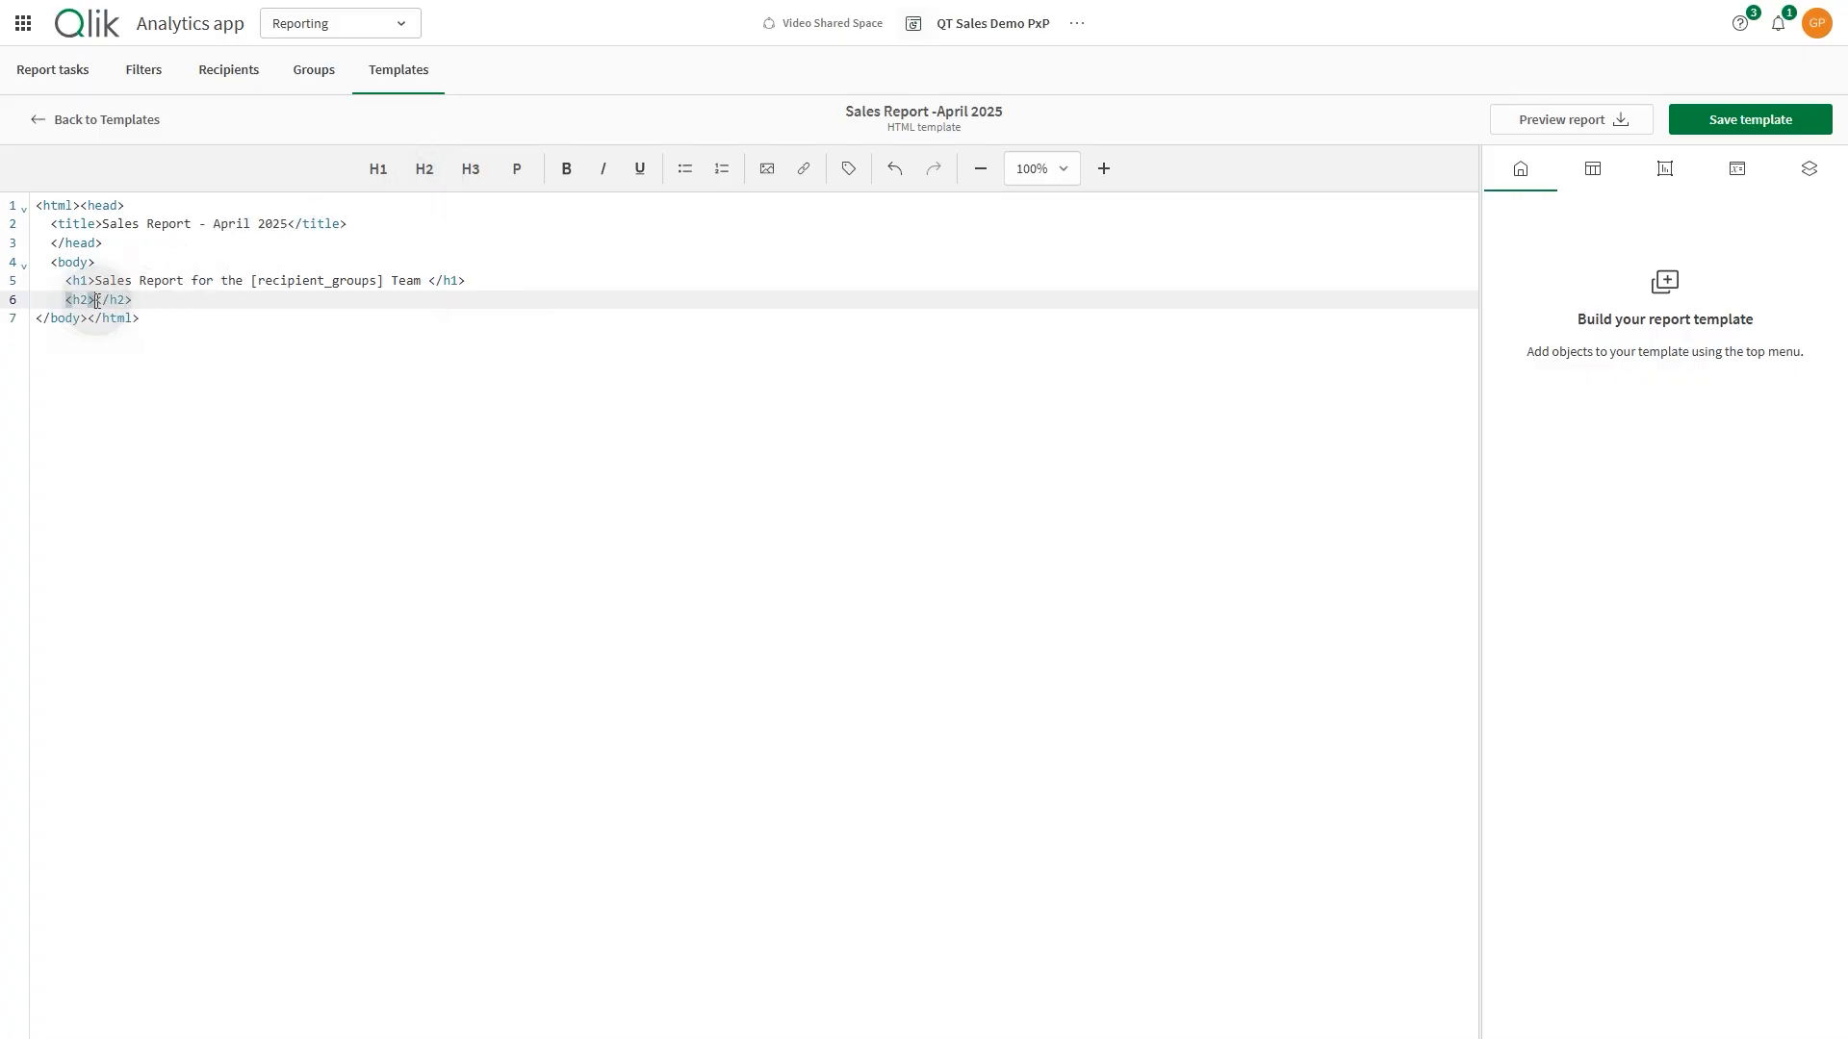
{"action": "left_click", "coordinate": [1753, 173]}
{"action": "left_click", "coordinate": [1724, 261]}
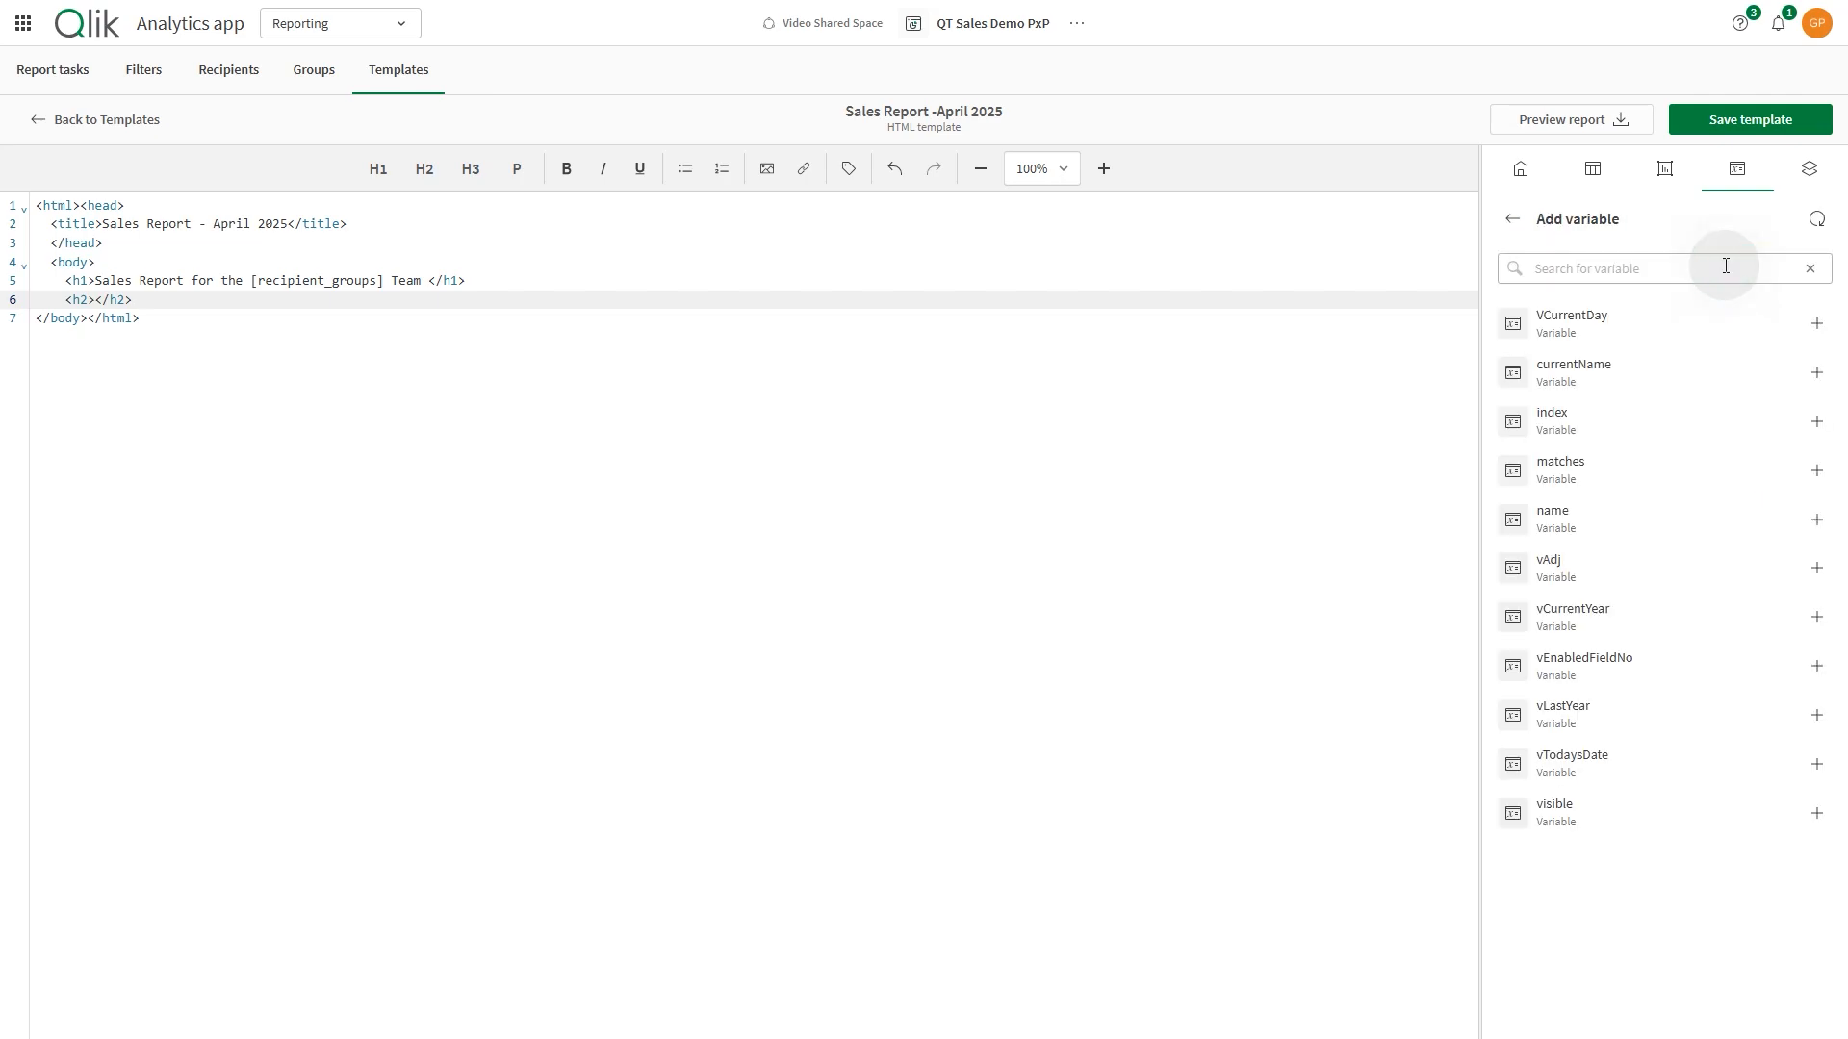
{"action": "left_click", "coordinate": [1817, 323]}
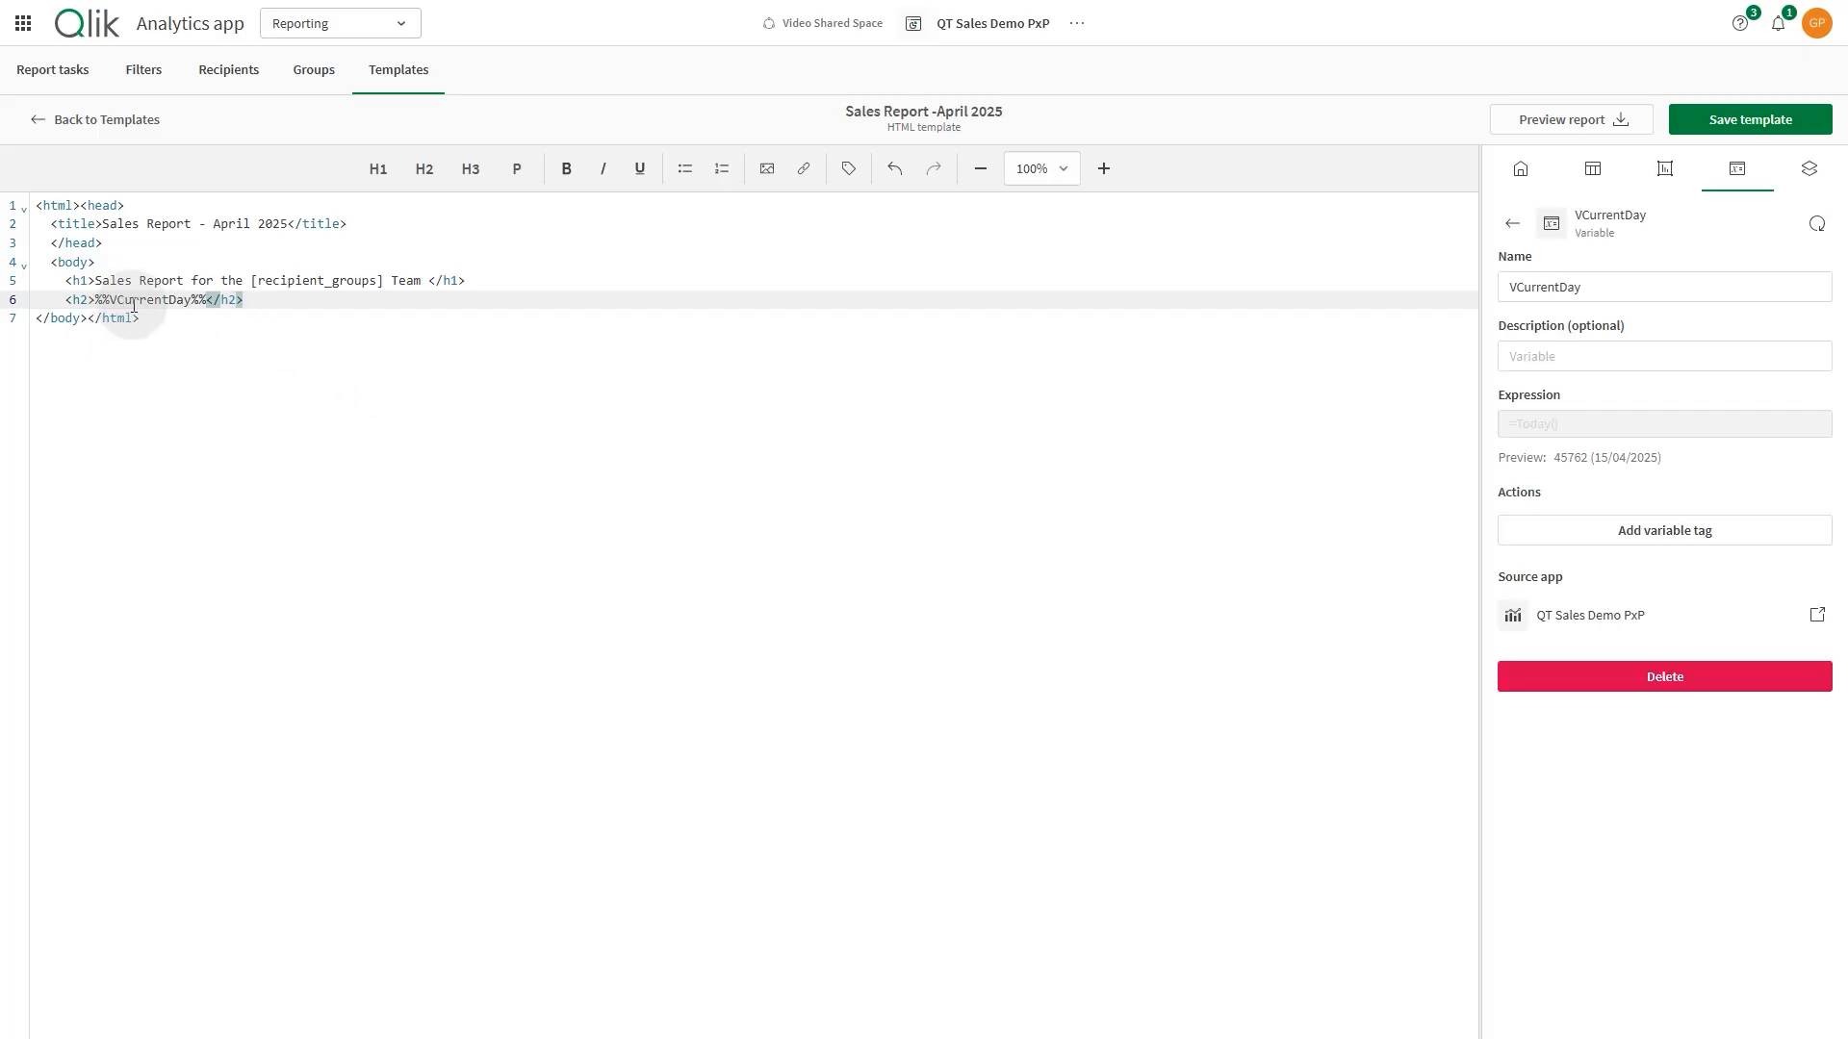
Step: Leave a blank line below the date heading and add an H2 heading reading "Top 10 Customers"
{"action": "left_click", "coordinate": [365, 294]}
{"action": "key", "text": "Return"}
{"action": "key", "text": "Return"}
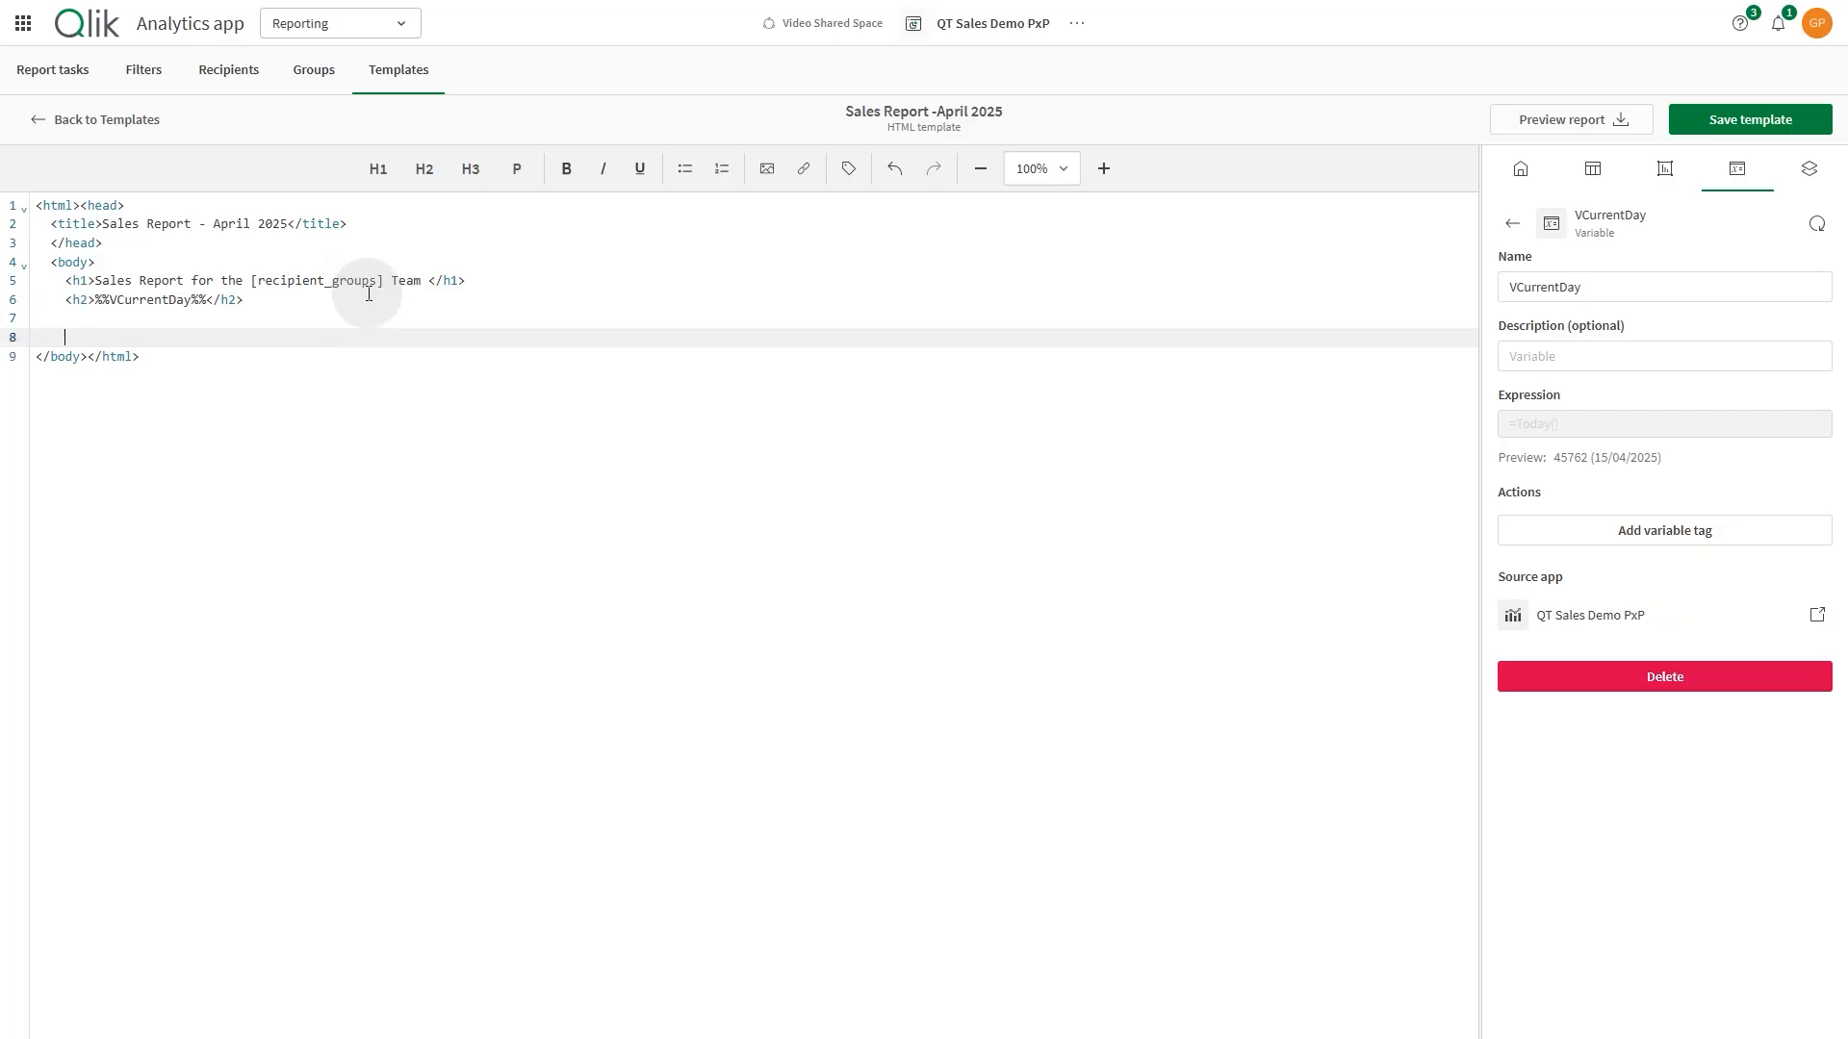
{"action": "left_click", "coordinate": [418, 183]}
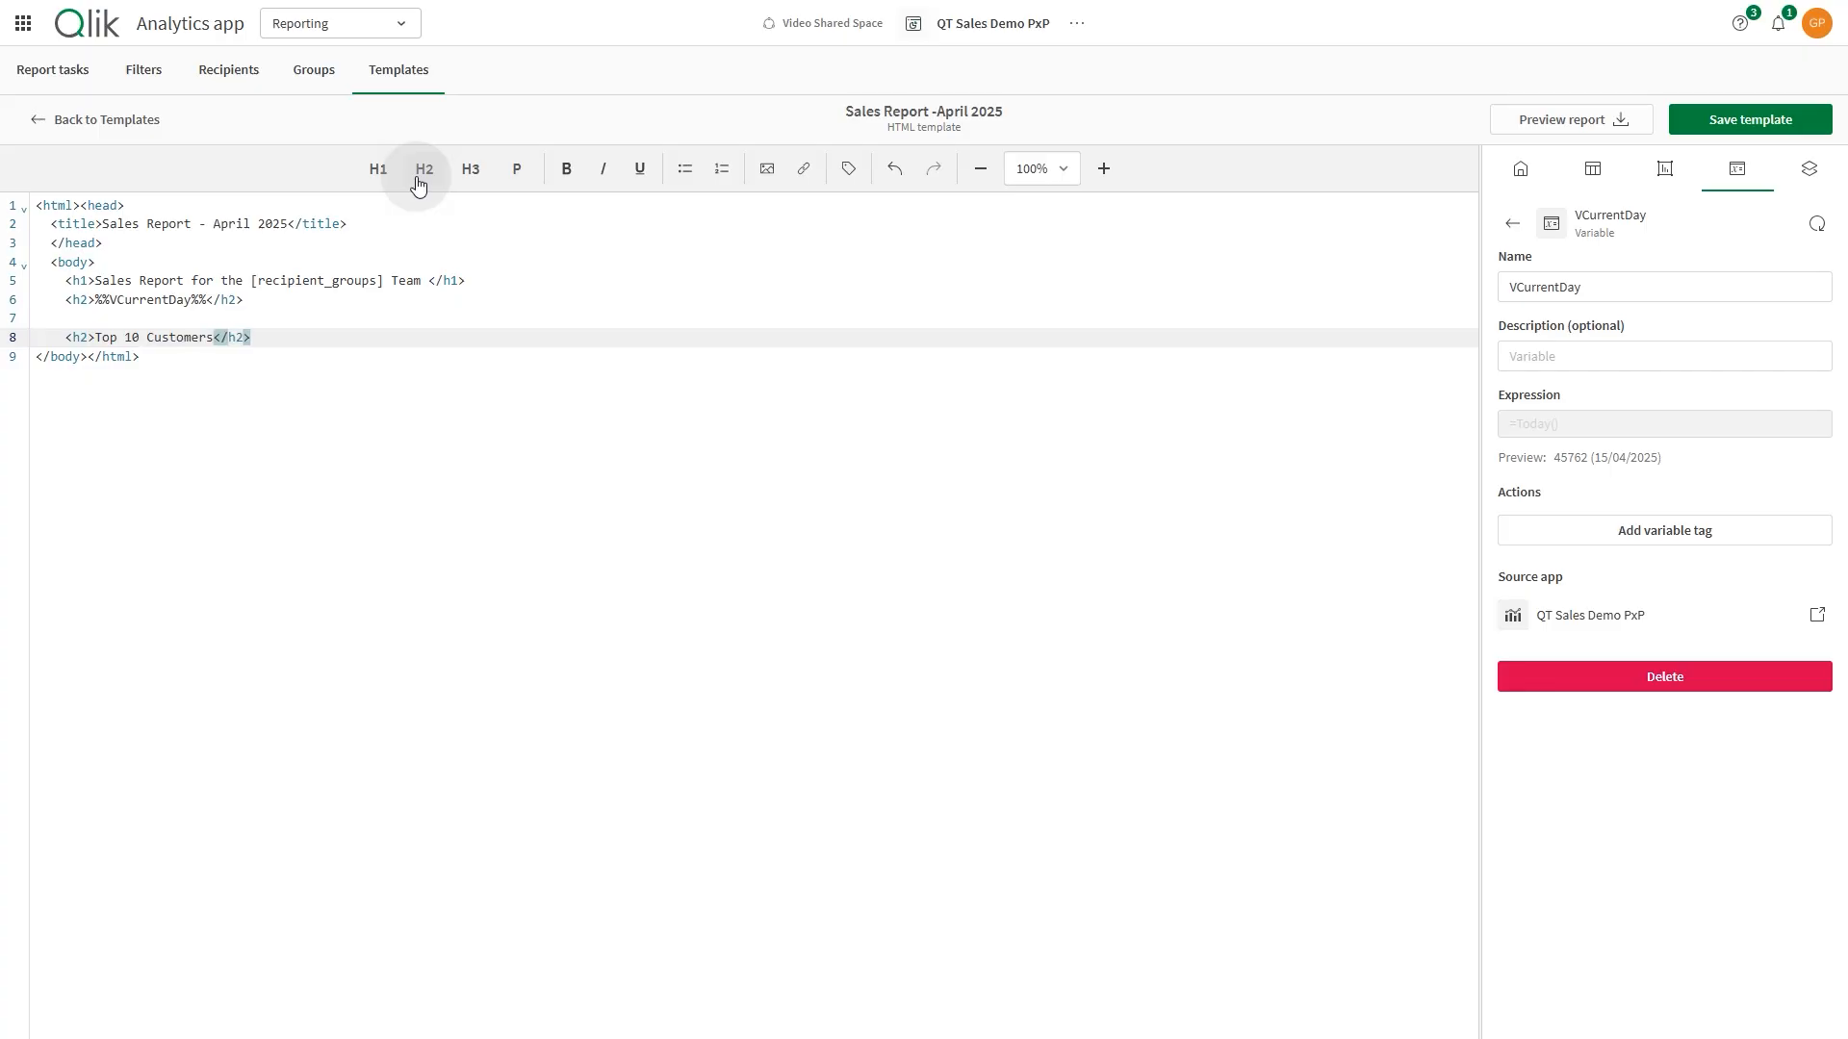
{"action": "type", "text": "Top 10 Customers"}
Step: Add a paragraph under the Top 10 Customers heading reading "Below is the list of our Top 10 Customers"
{"action": "left_click", "coordinate": [395, 316]}
{"action": "left_click", "coordinate": [385, 331]}
{"action": "key", "text": "Return"}
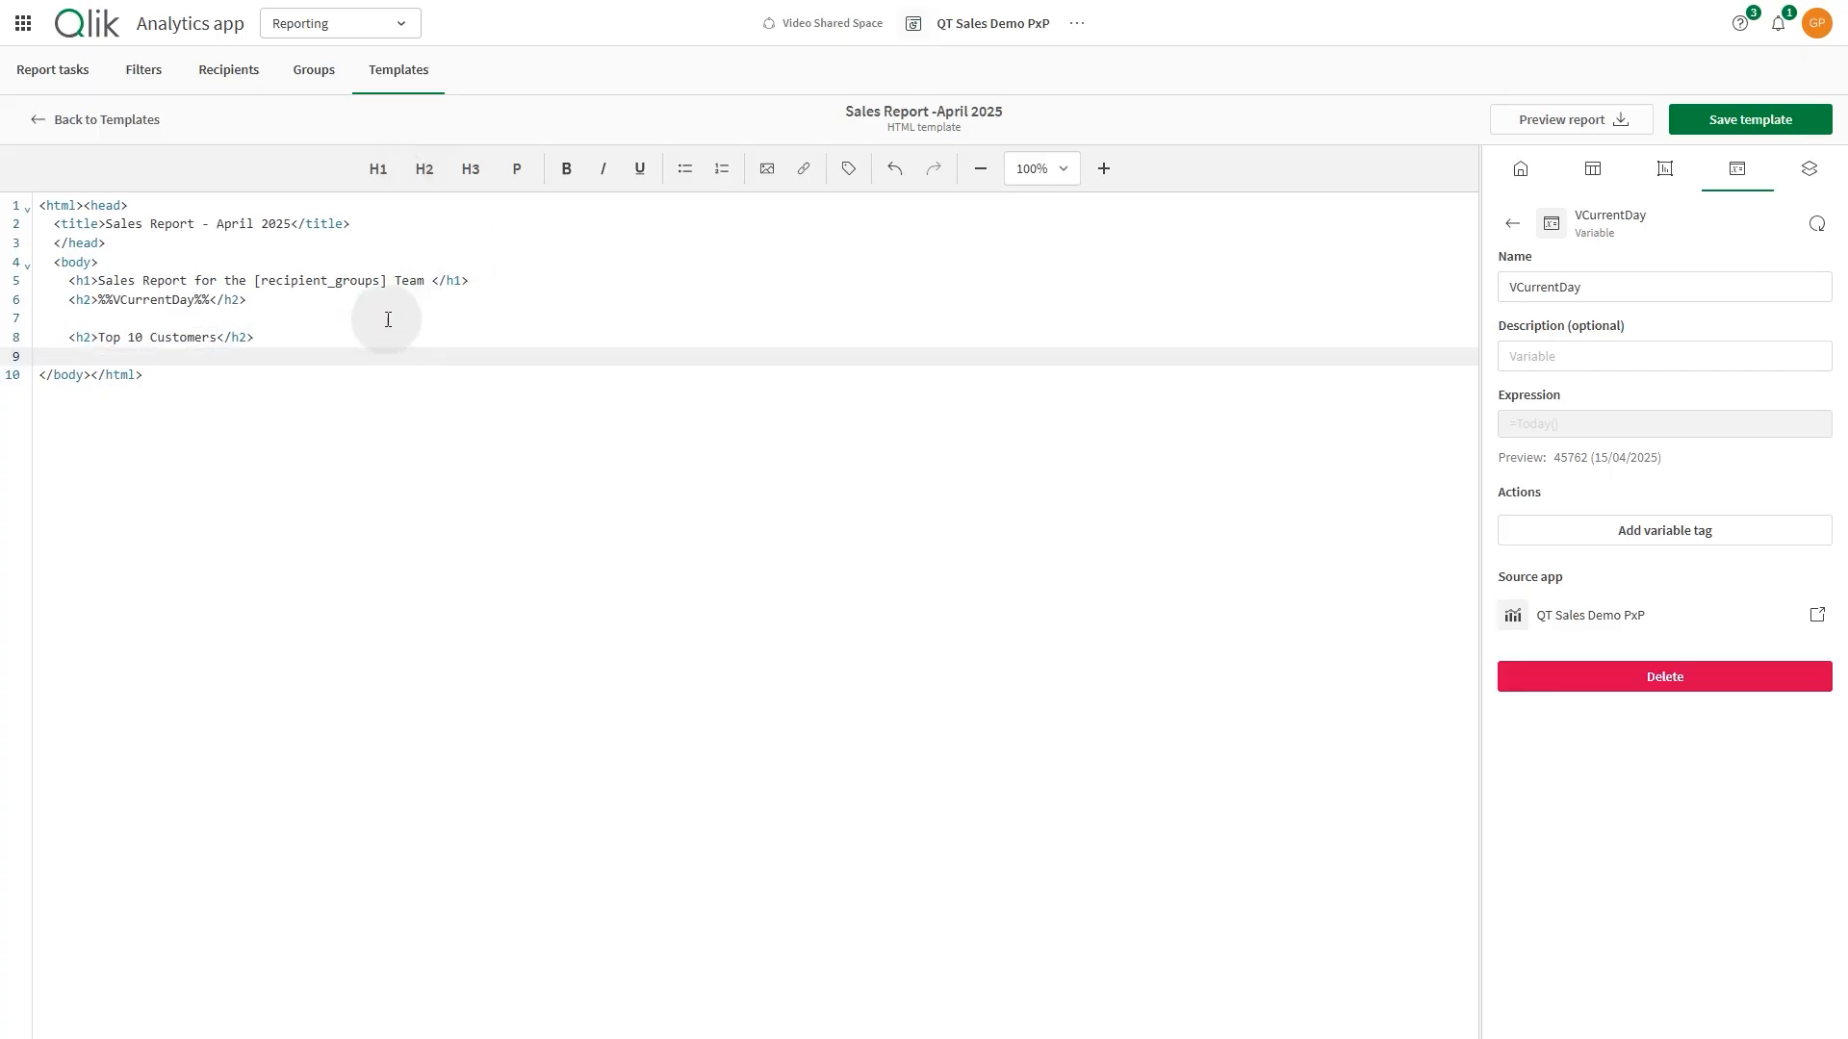
{"action": "left_click", "coordinate": [517, 169]}
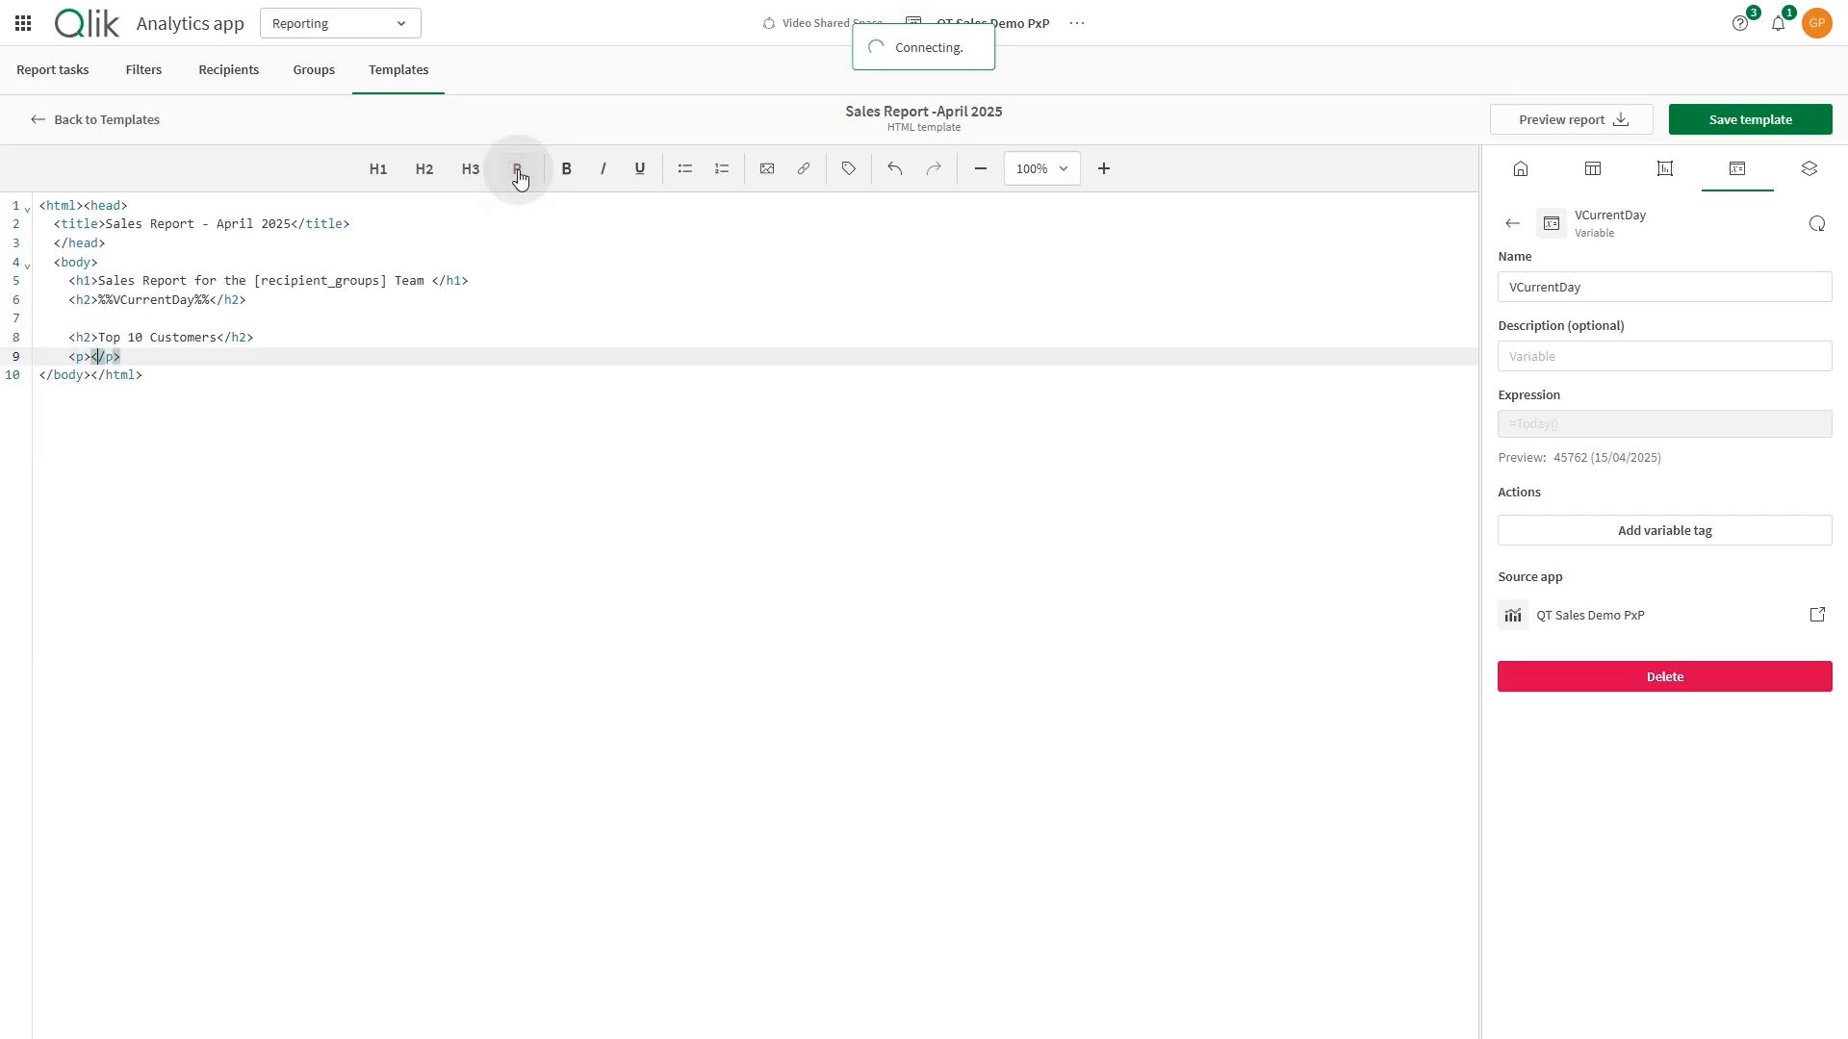
{"action": "type", "text": "Below is the list of our Top 10 Customers"}
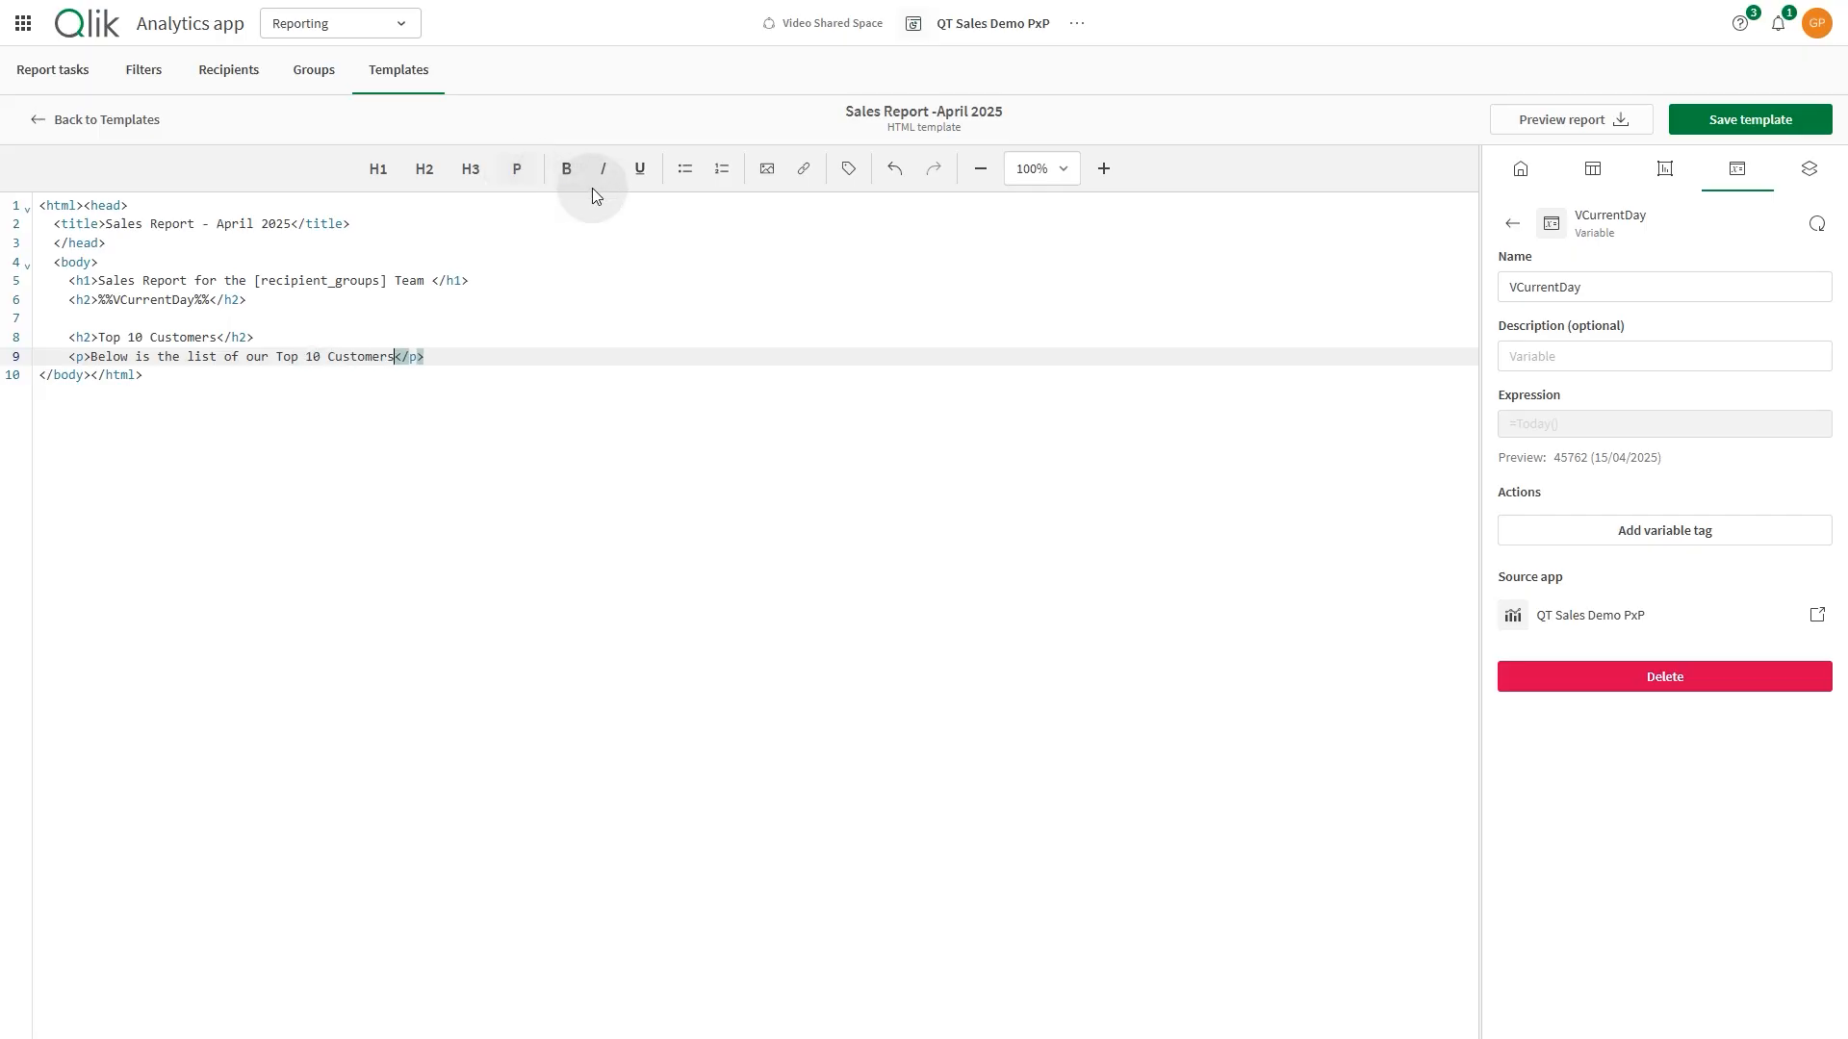
Step: Insert the Customers sheet's Top 10 Customers table below the paragraph as individual columns, including all of its columns
{"action": "left_click", "coordinate": [545, 356]}
{"action": "key", "text": "Return"}
{"action": "left_click", "coordinate": [1592, 168]}
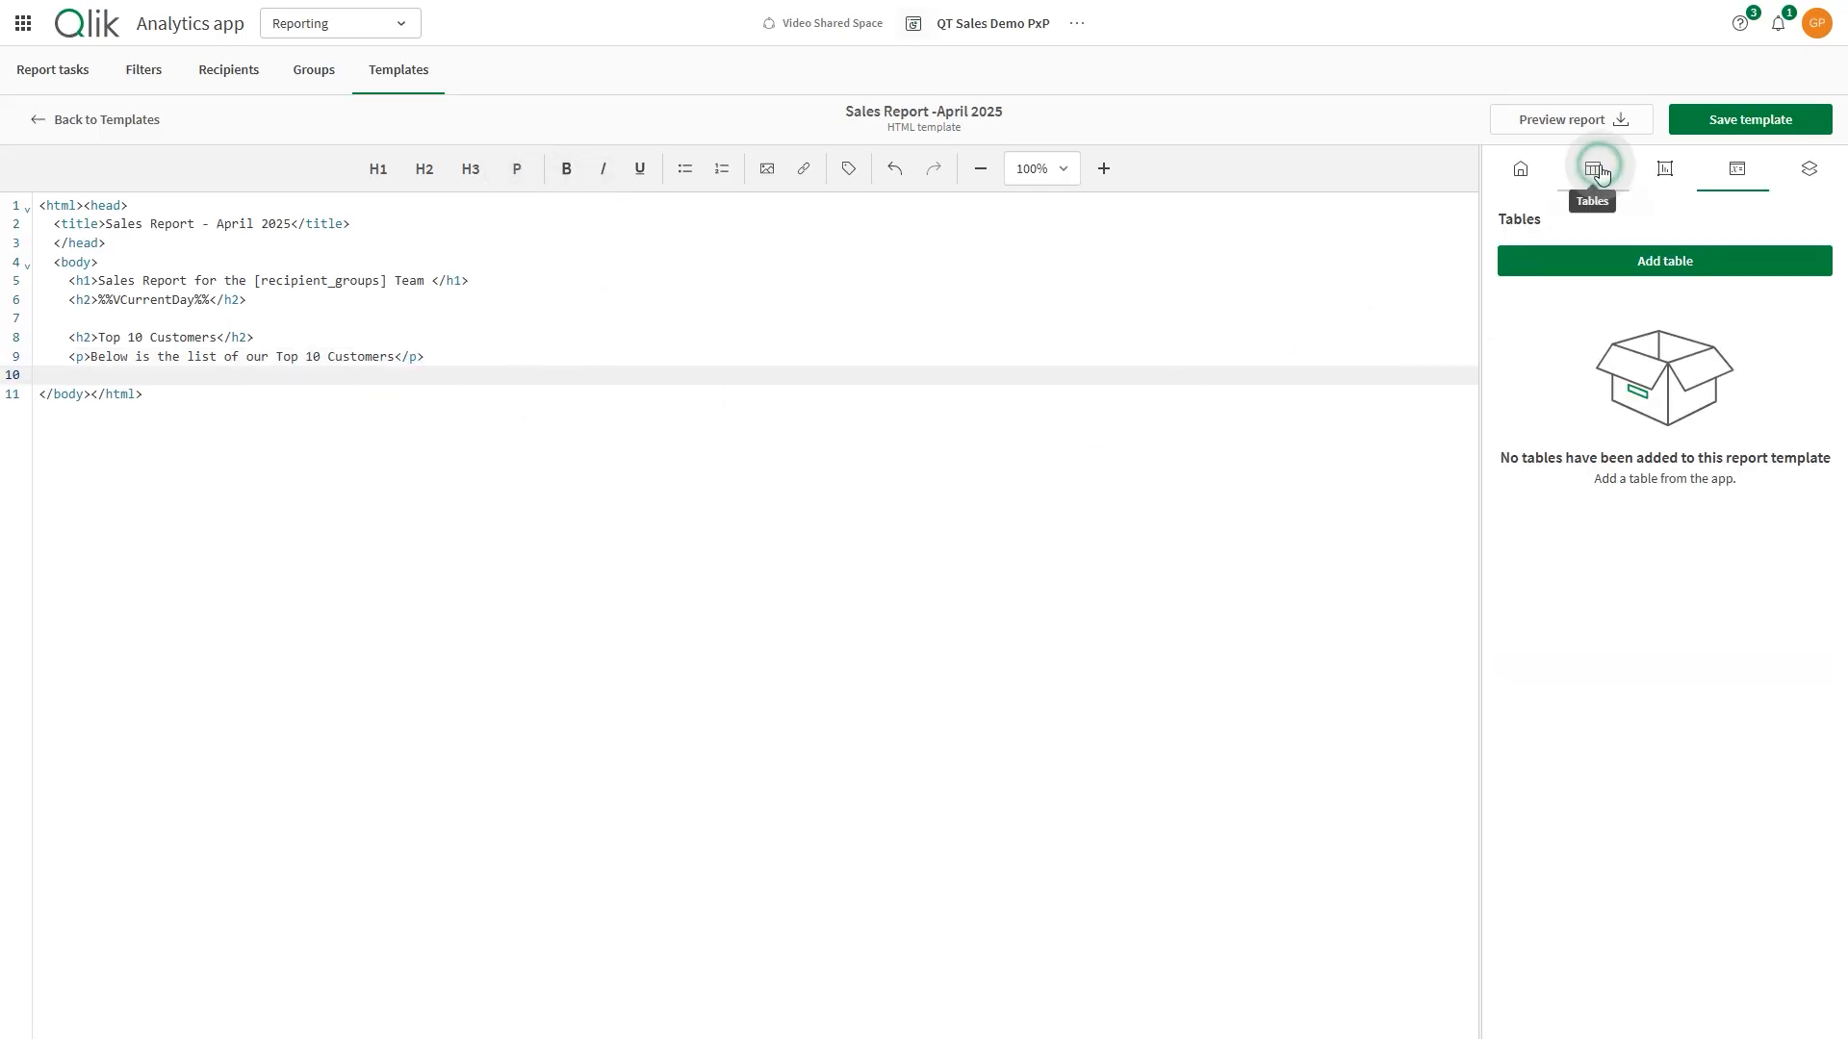
{"action": "left_click", "coordinate": [1633, 262]}
{"action": "left_click", "coordinate": [1611, 357]}
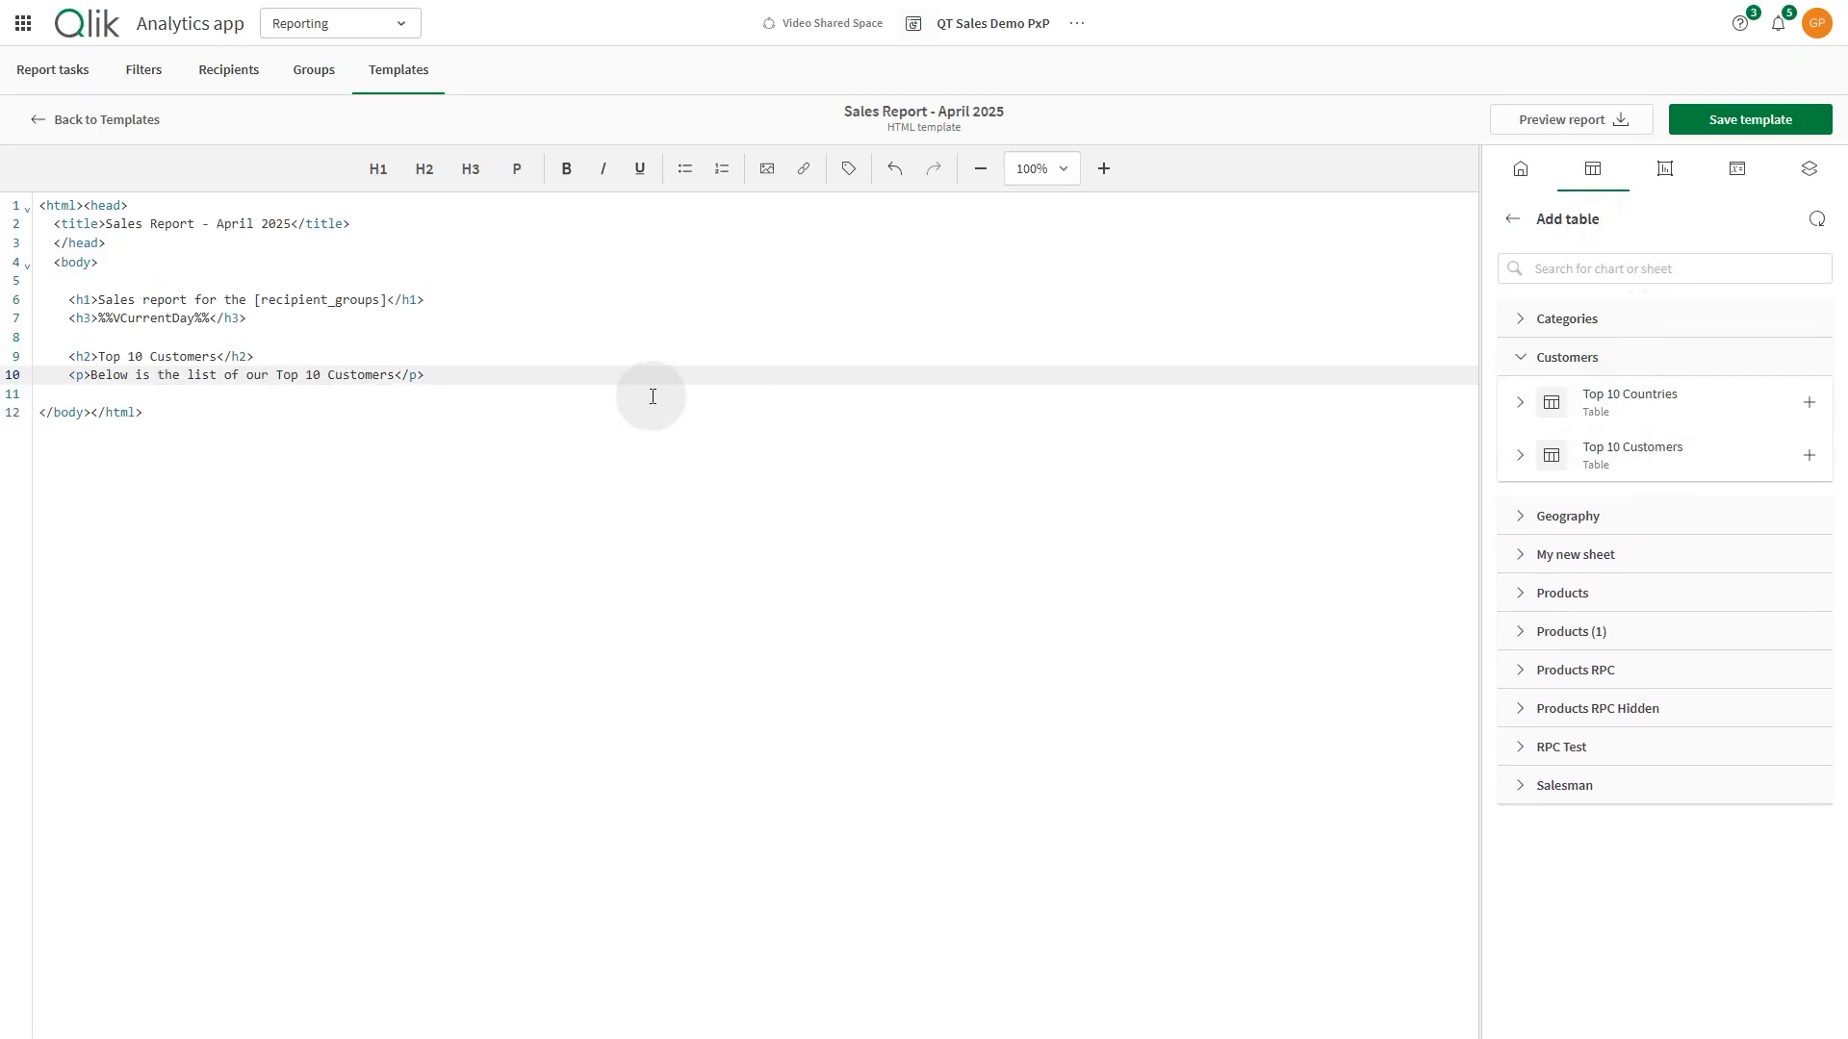
{"action": "left_click", "coordinate": [631, 382]}
{"action": "key", "text": "Return"}
{"action": "key", "text": "Return"}
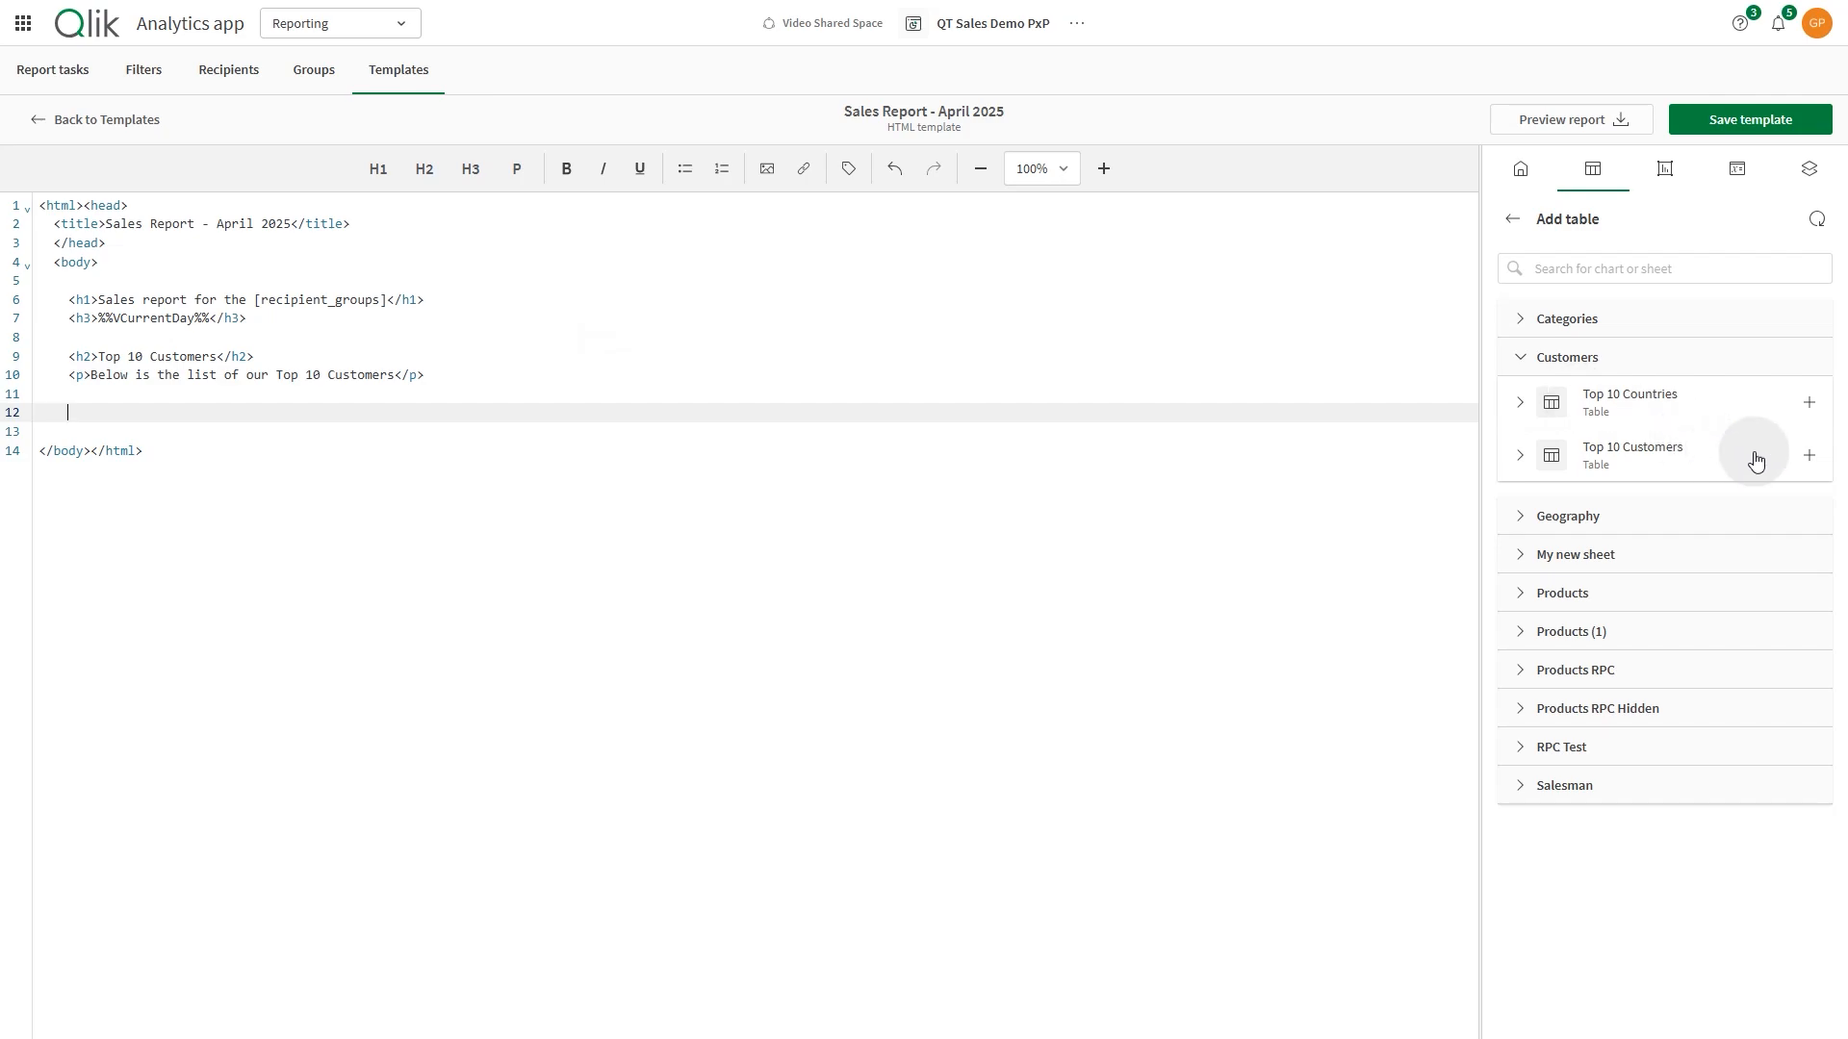
{"action": "left_click", "coordinate": [1808, 455]}
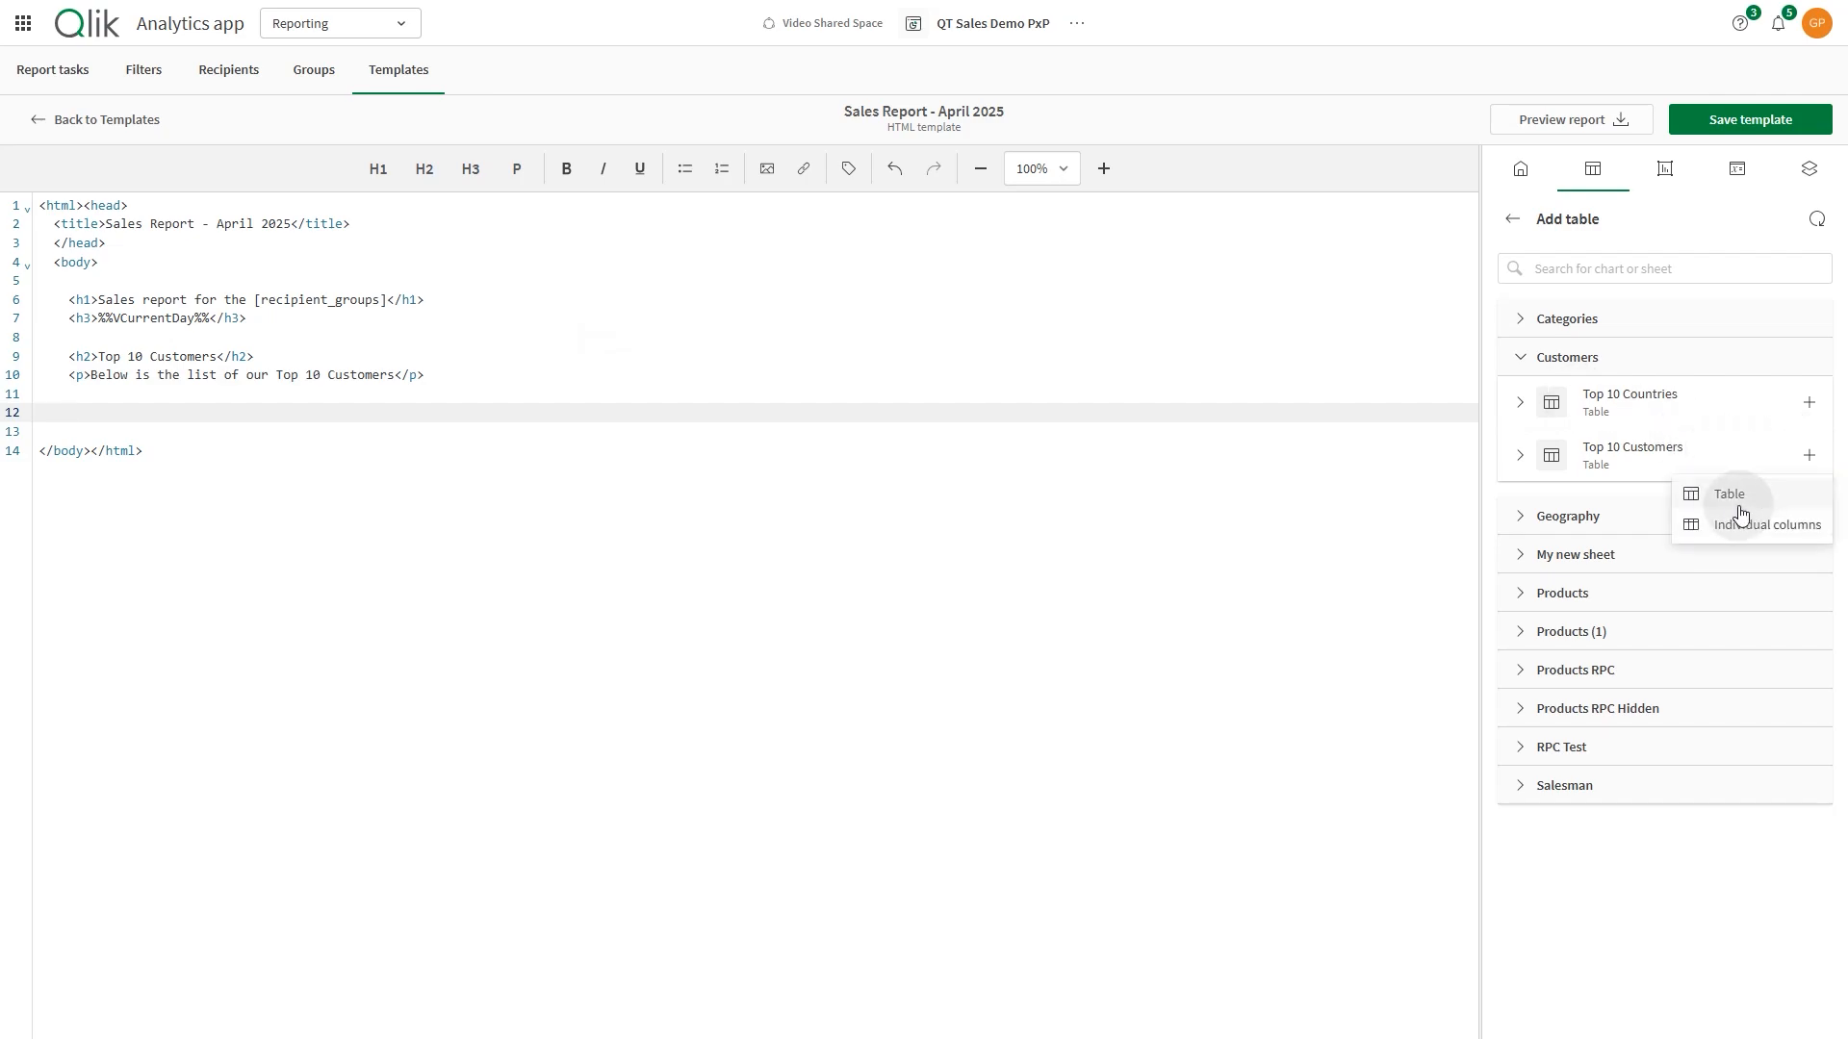
{"action": "left_click", "coordinate": [1780, 535]}
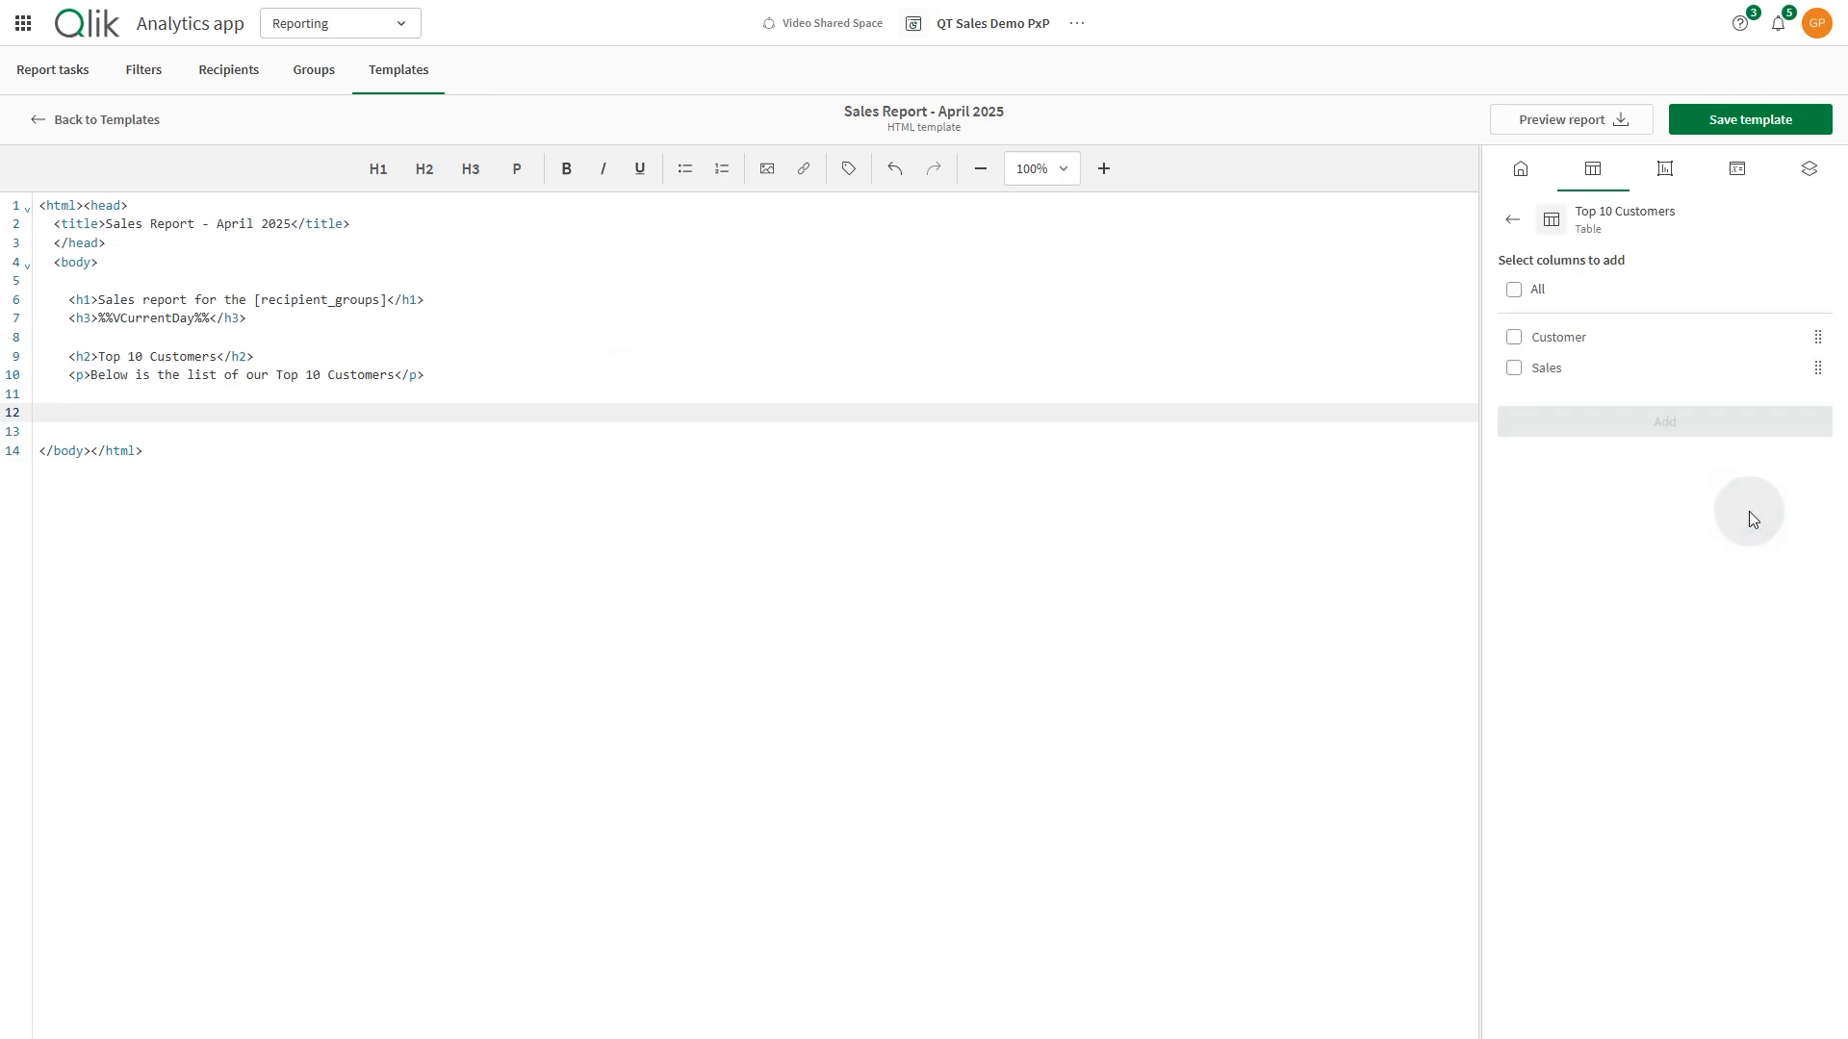
{"action": "left_click", "coordinate": [1516, 290]}
{"action": "left_click", "coordinate": [1637, 424]}
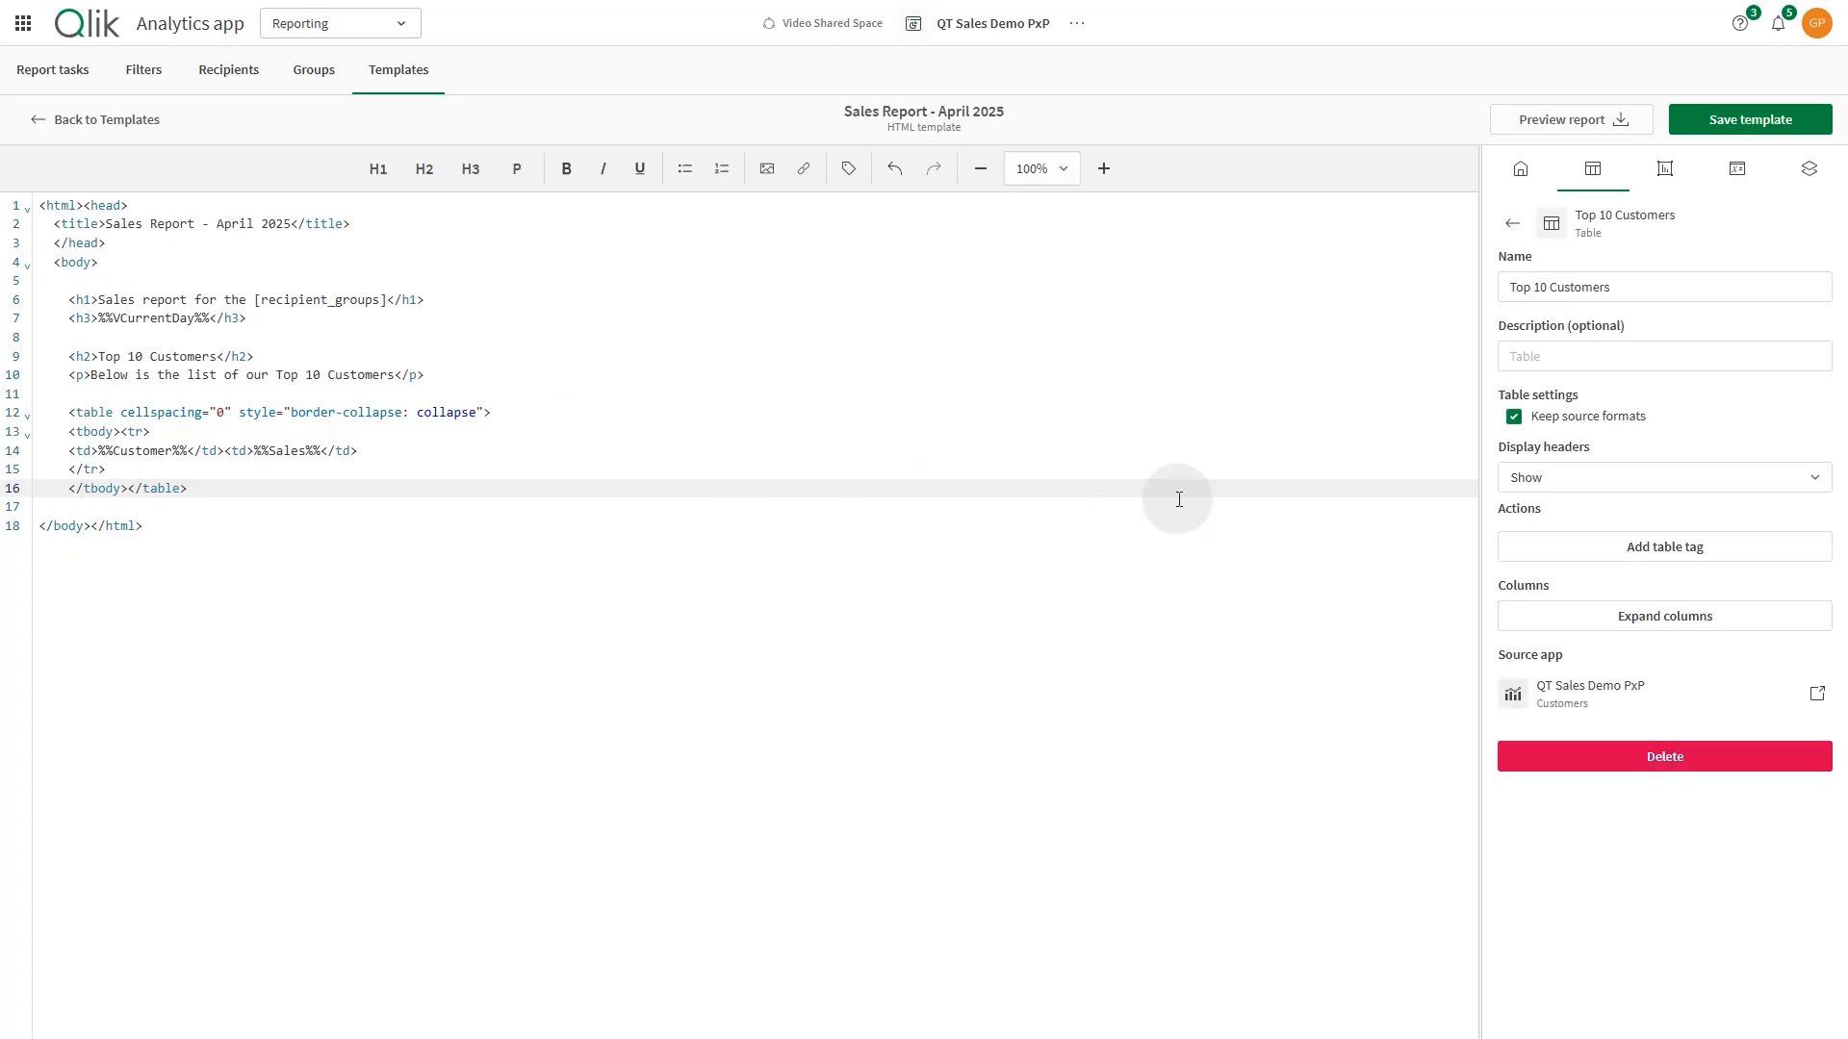
Step: Set the table's display headers to Hide and code a custom header row with Customer and Sales cells, closed by </tr>
{"action": "left_click", "coordinate": [1579, 496]}
{"action": "left_click", "coordinate": [1574, 539]}
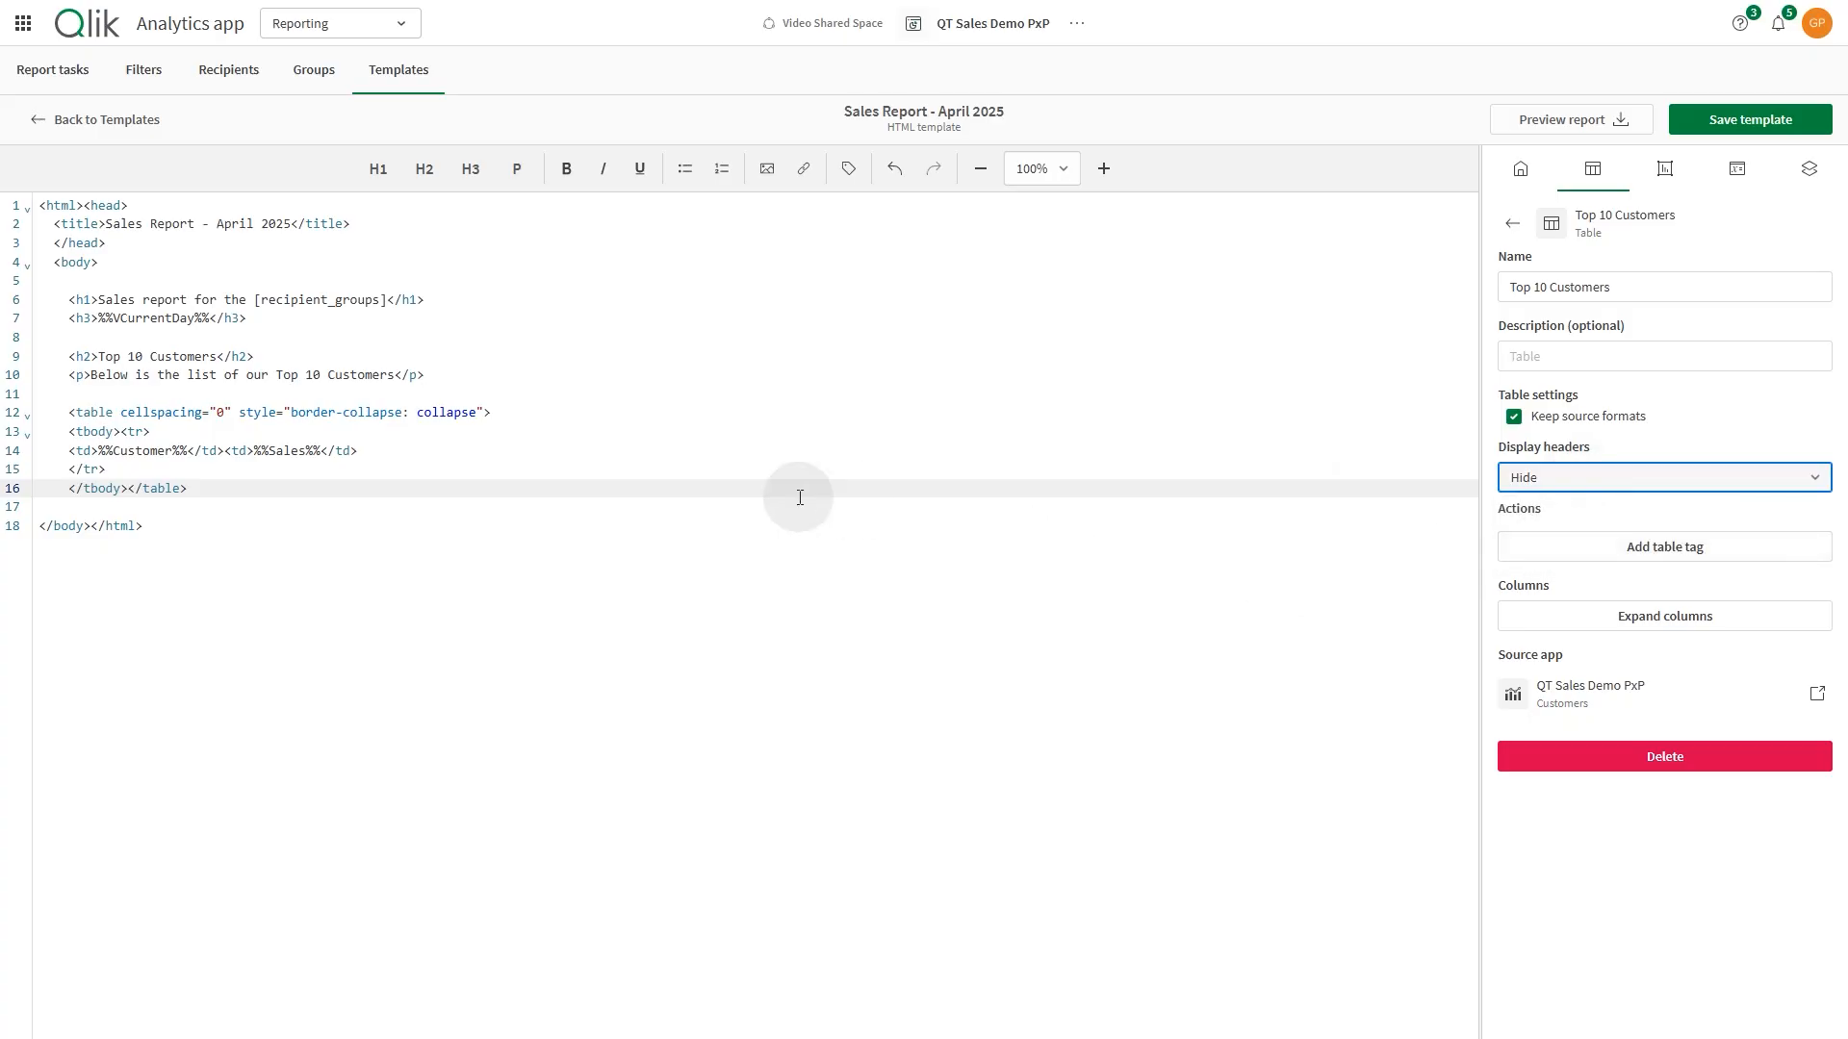
{"action": "left_click", "coordinate": [217, 431]}
{"action": "key", "text": "Return"}
{"action": "type", "text": "</th>"}
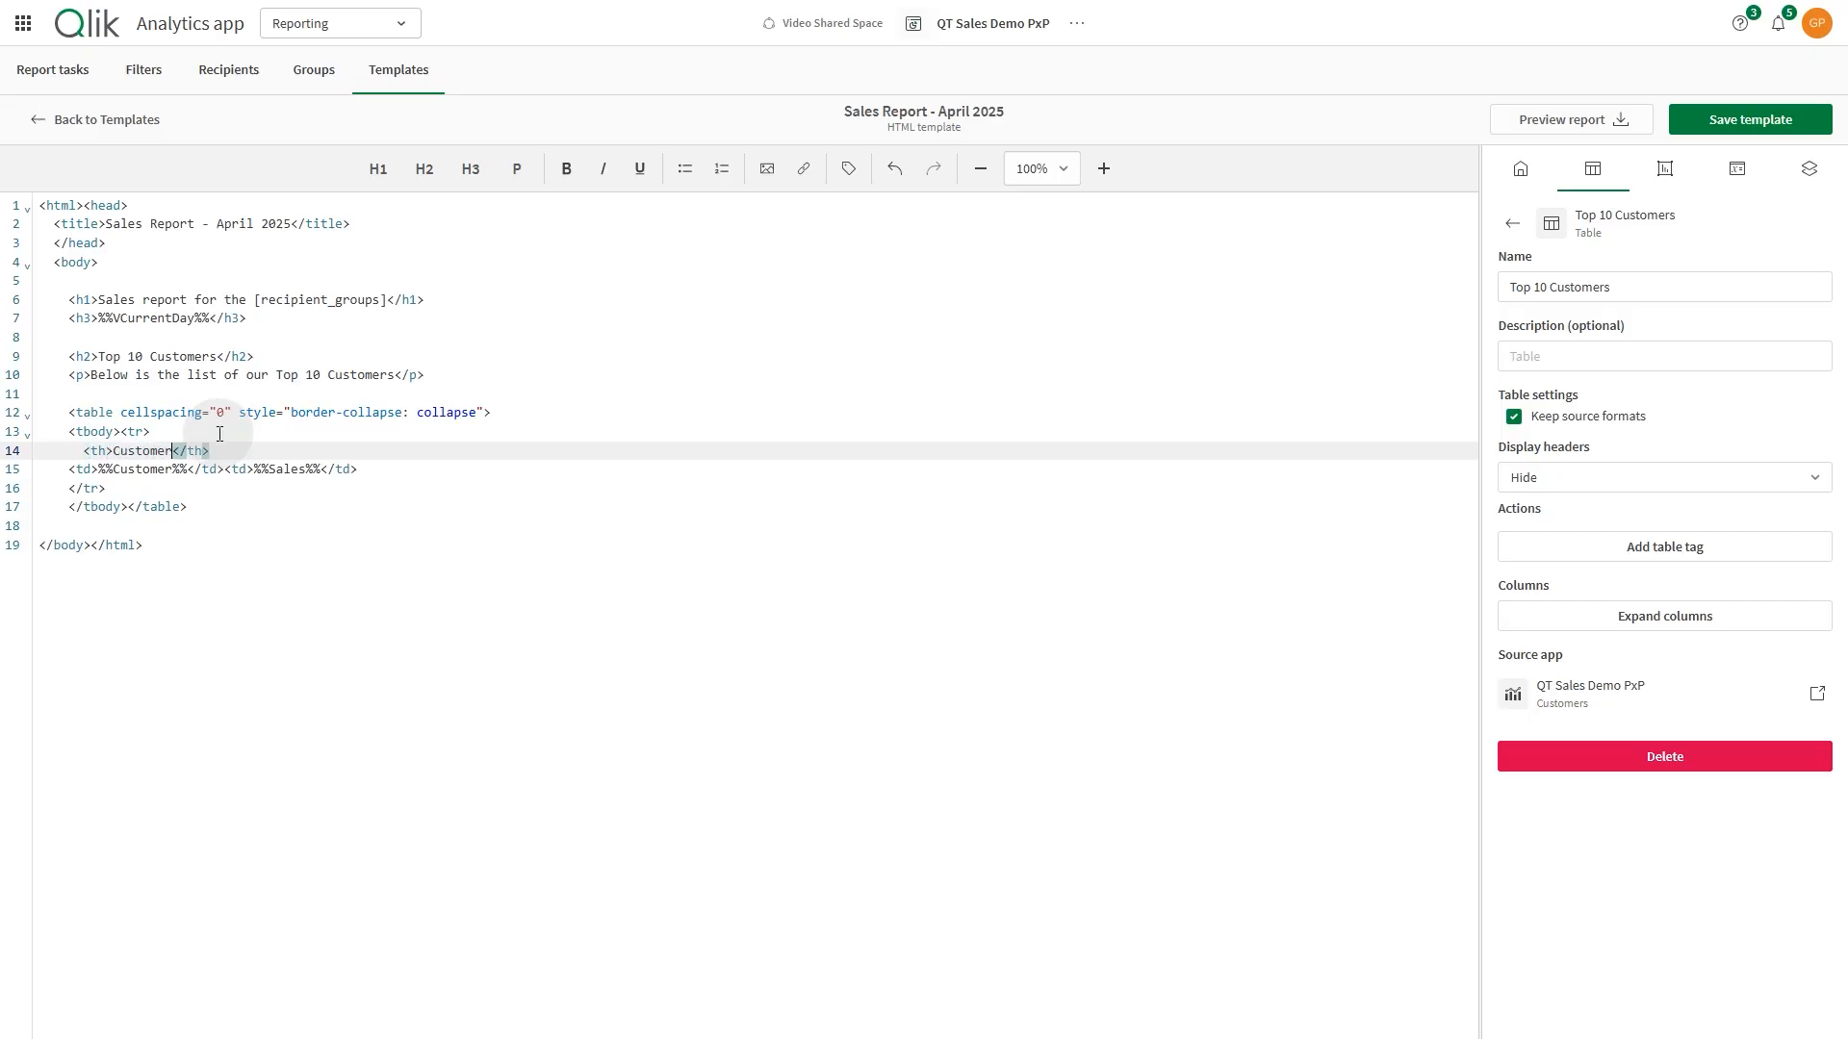
{"action": "type", "text": " <th>Sales</th>"}
{"action": "left_click", "coordinate": [344, 451]}
{"action": "type", "text": "<th>"}
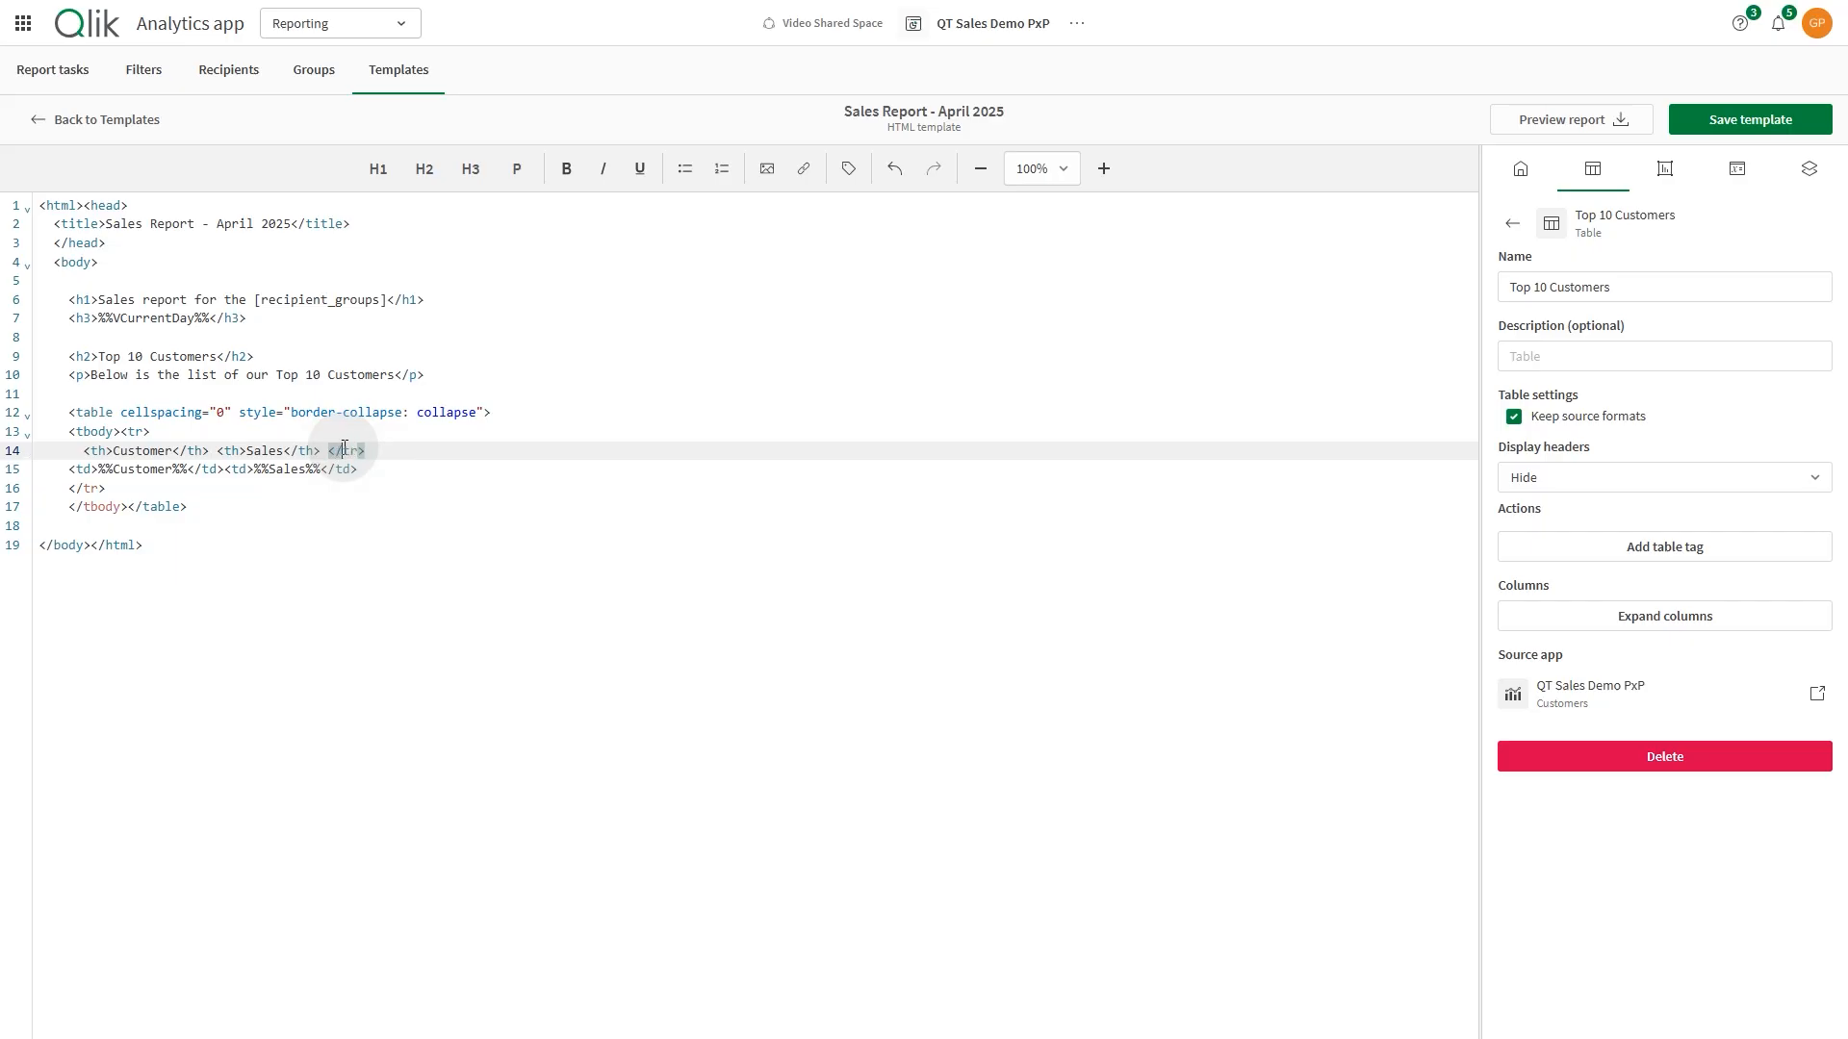
Step: Insert an opening <tr> tag before the Customer and Sales data cells and preview the report
{"action": "left_click", "coordinate": [55, 470]}
{"action": "type", "text": "<tr>"}
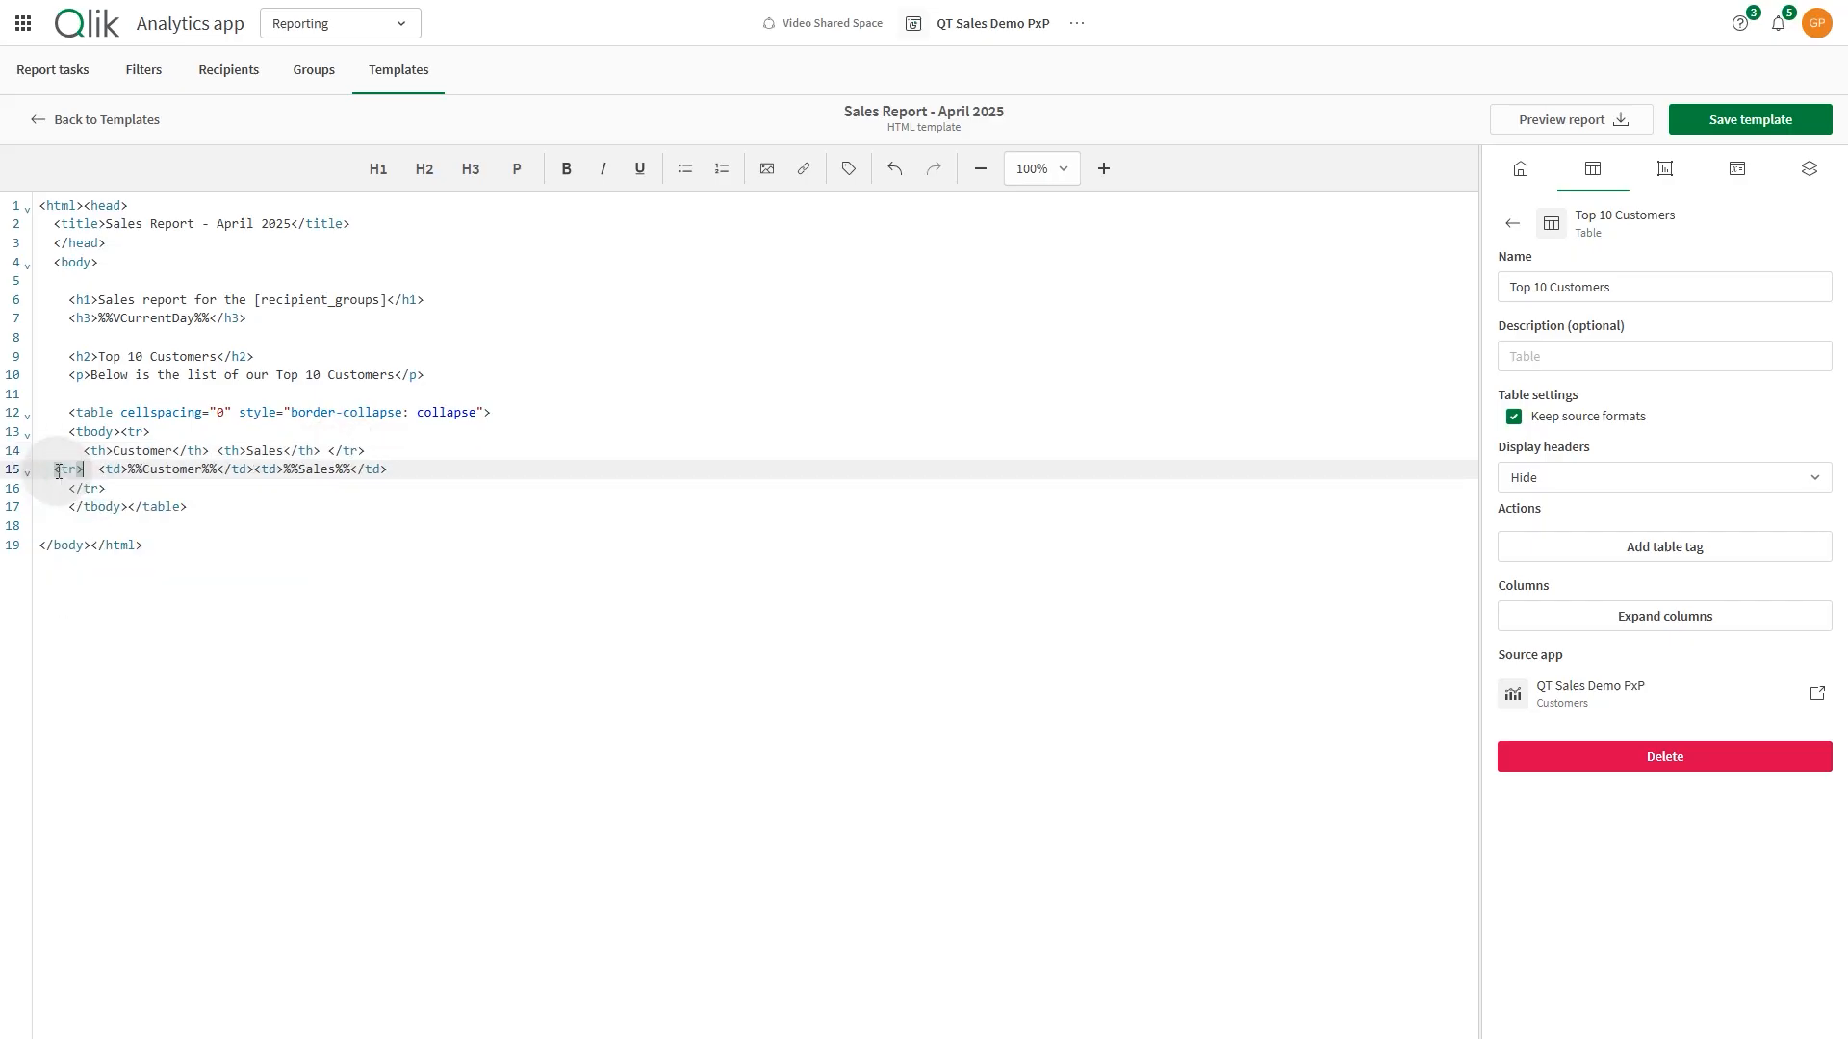
{"action": "left_click", "coordinate": [240, 488]}
{"action": "left_click", "coordinate": [1569, 116]}
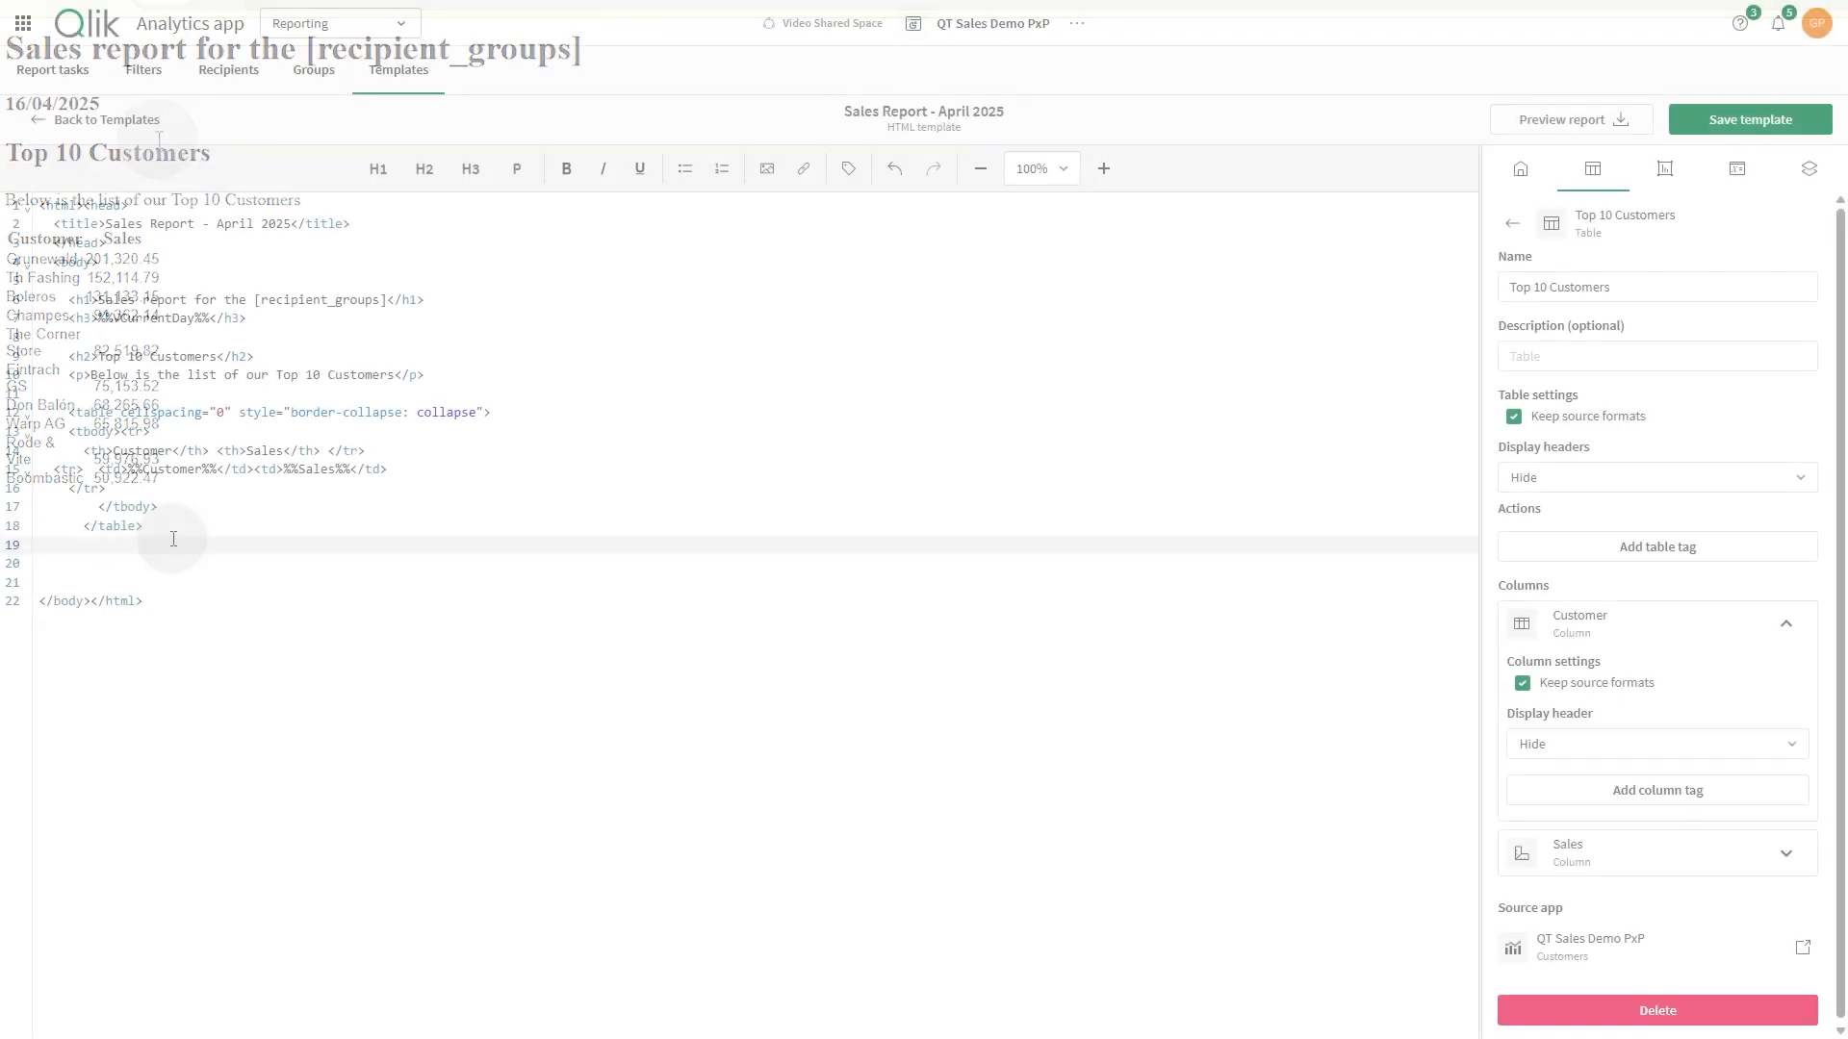
Step: Add a level 2 heading reading "Sales per Region" below the Top 10 Customers table
{"action": "key", "text": "Return"}
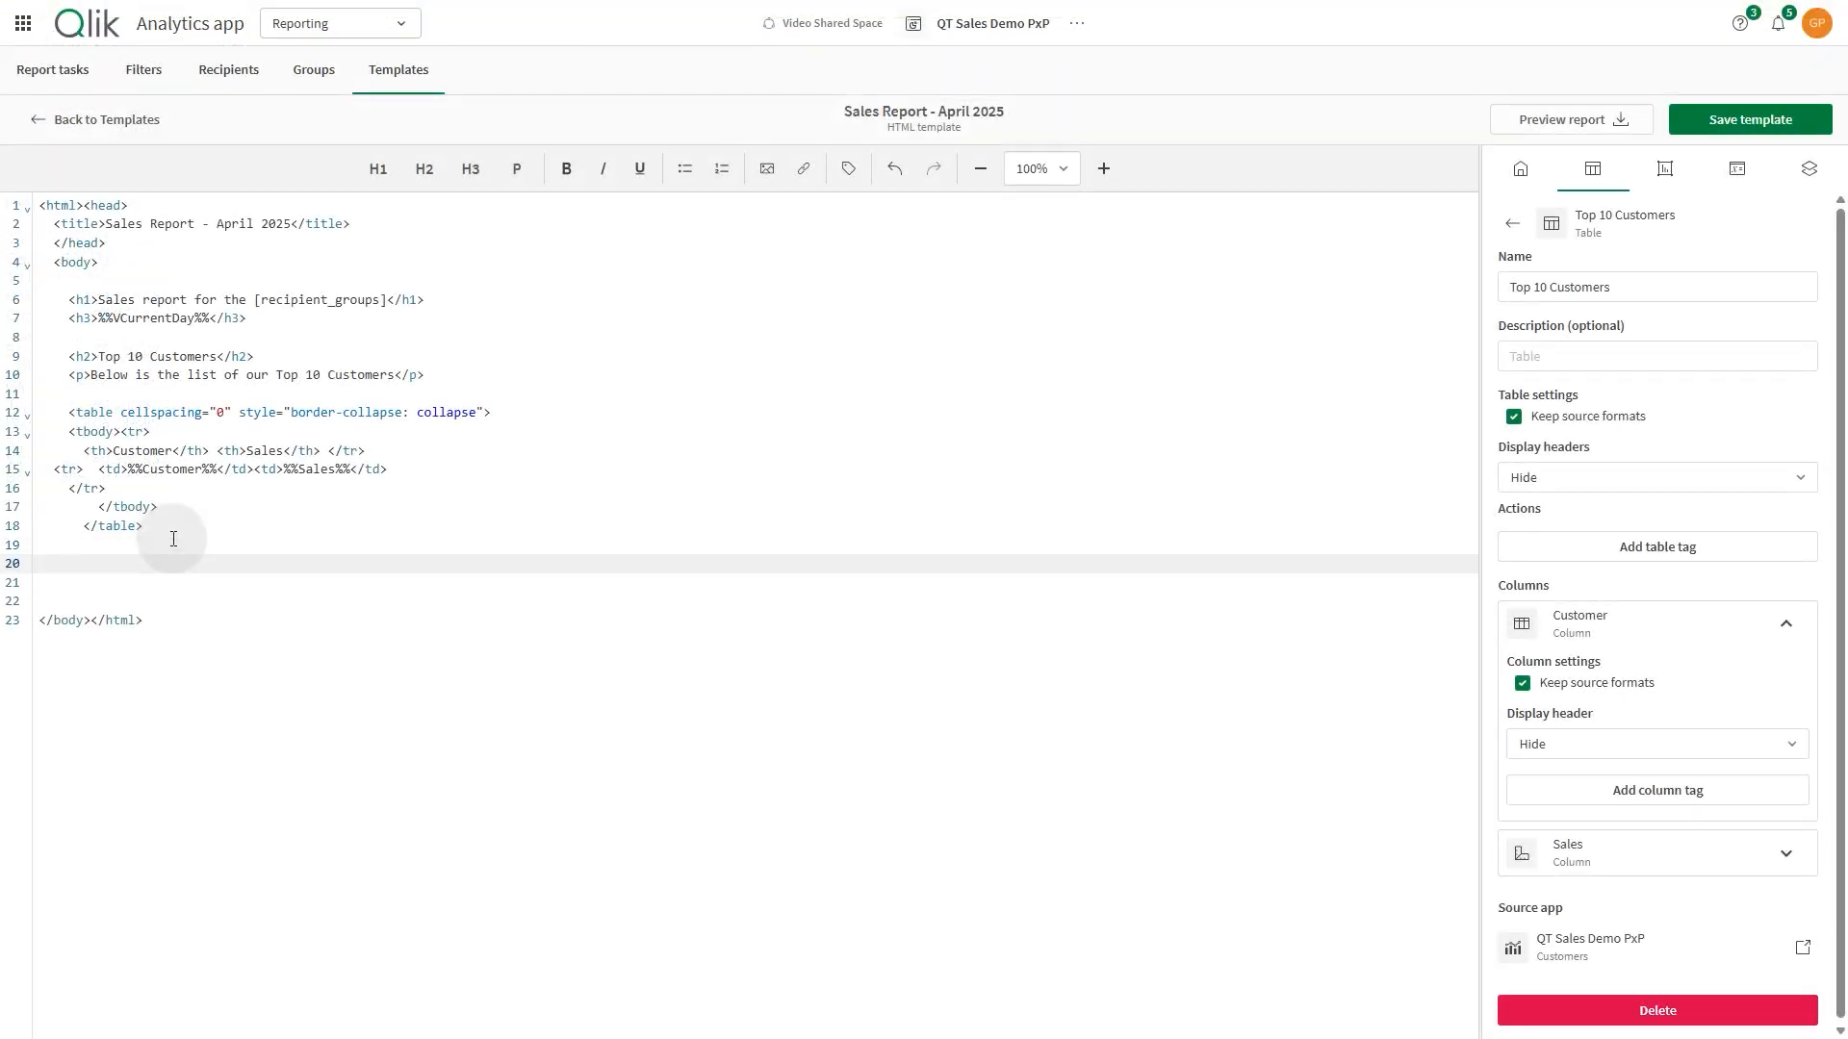
{"action": "left_click", "coordinate": [424, 169]}
{"action": "left_click", "coordinate": [101, 562]}
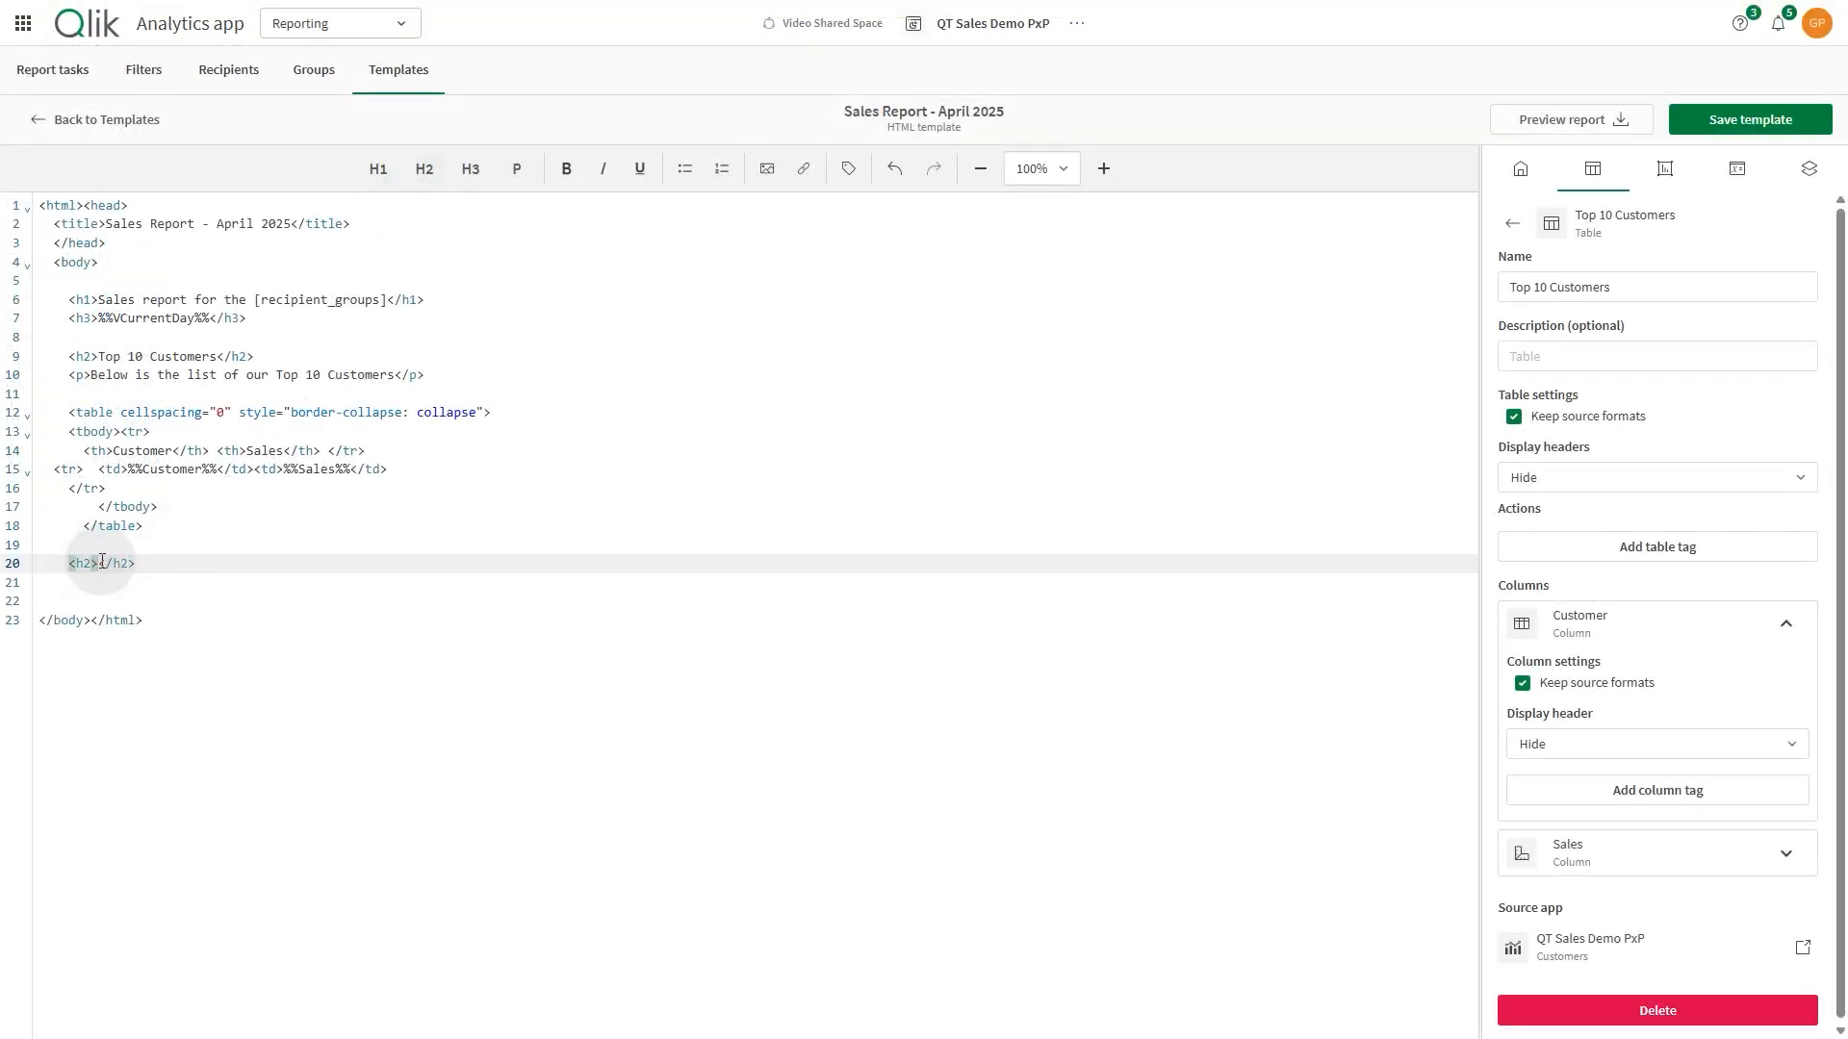
{"action": "type", "text": "Sales per Region"}
{"action": "left_click", "coordinate": [296, 572]}
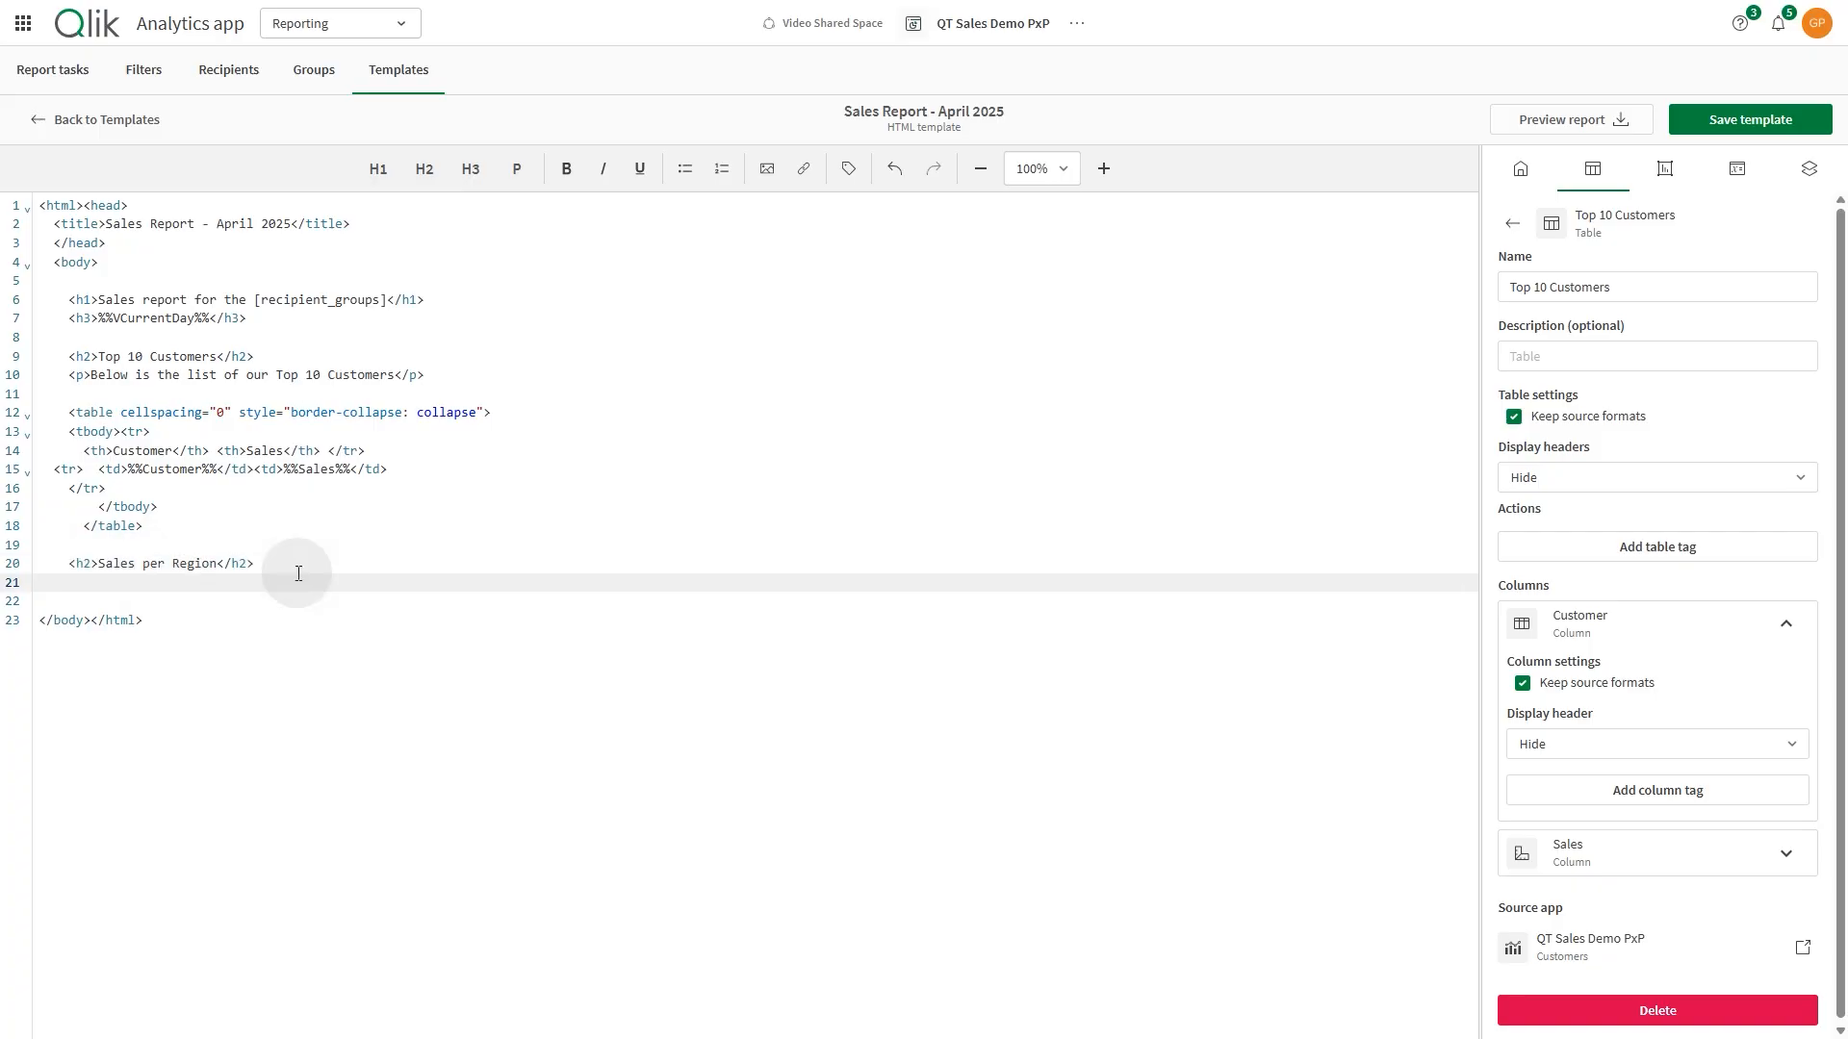
Step: Add an HTML table under the Sales per Region heading with width="80%", cellpadding="10", cellspacing="10" and border="3"
{"action": "type", "text": "<tab"}
{"action": "key", "text": "Return"}
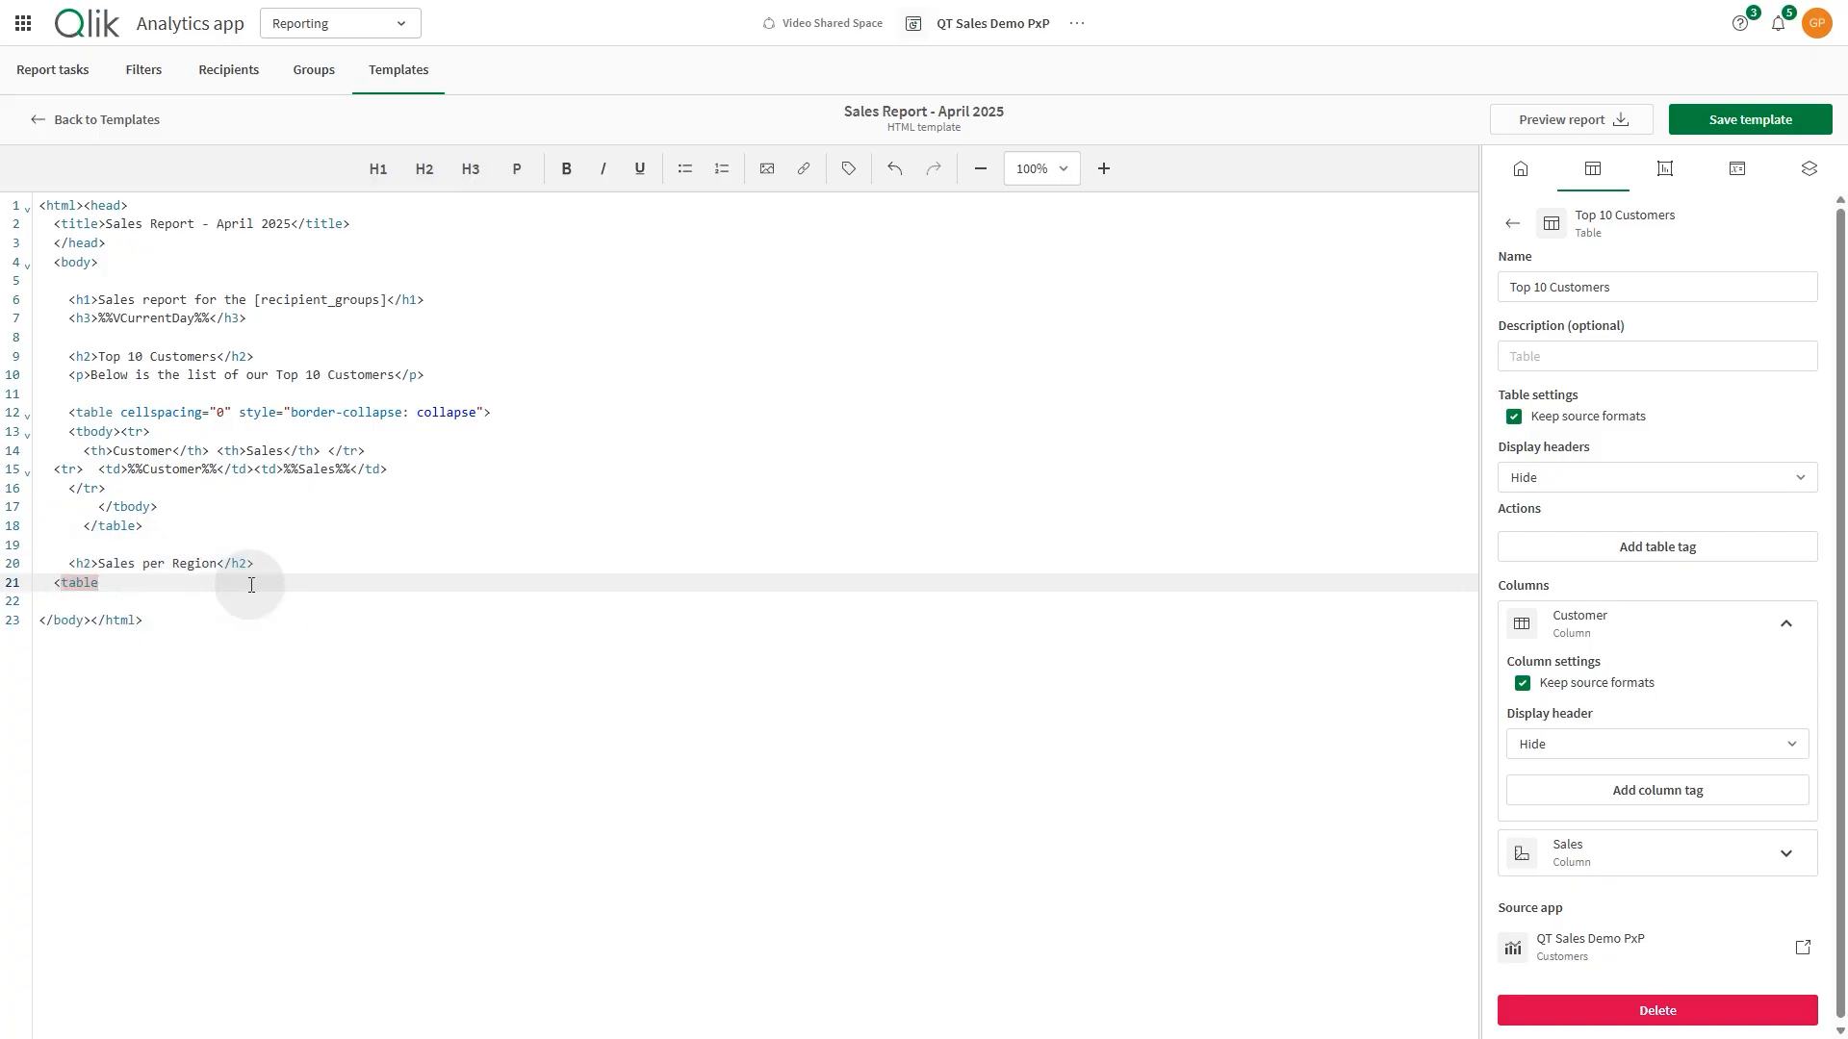
{"action": "type", "text": ">"}
{"action": "key", "text": "Return"}
{"action": "left_click", "coordinate": [100, 583]}
{"action": "type", "text": "width"}
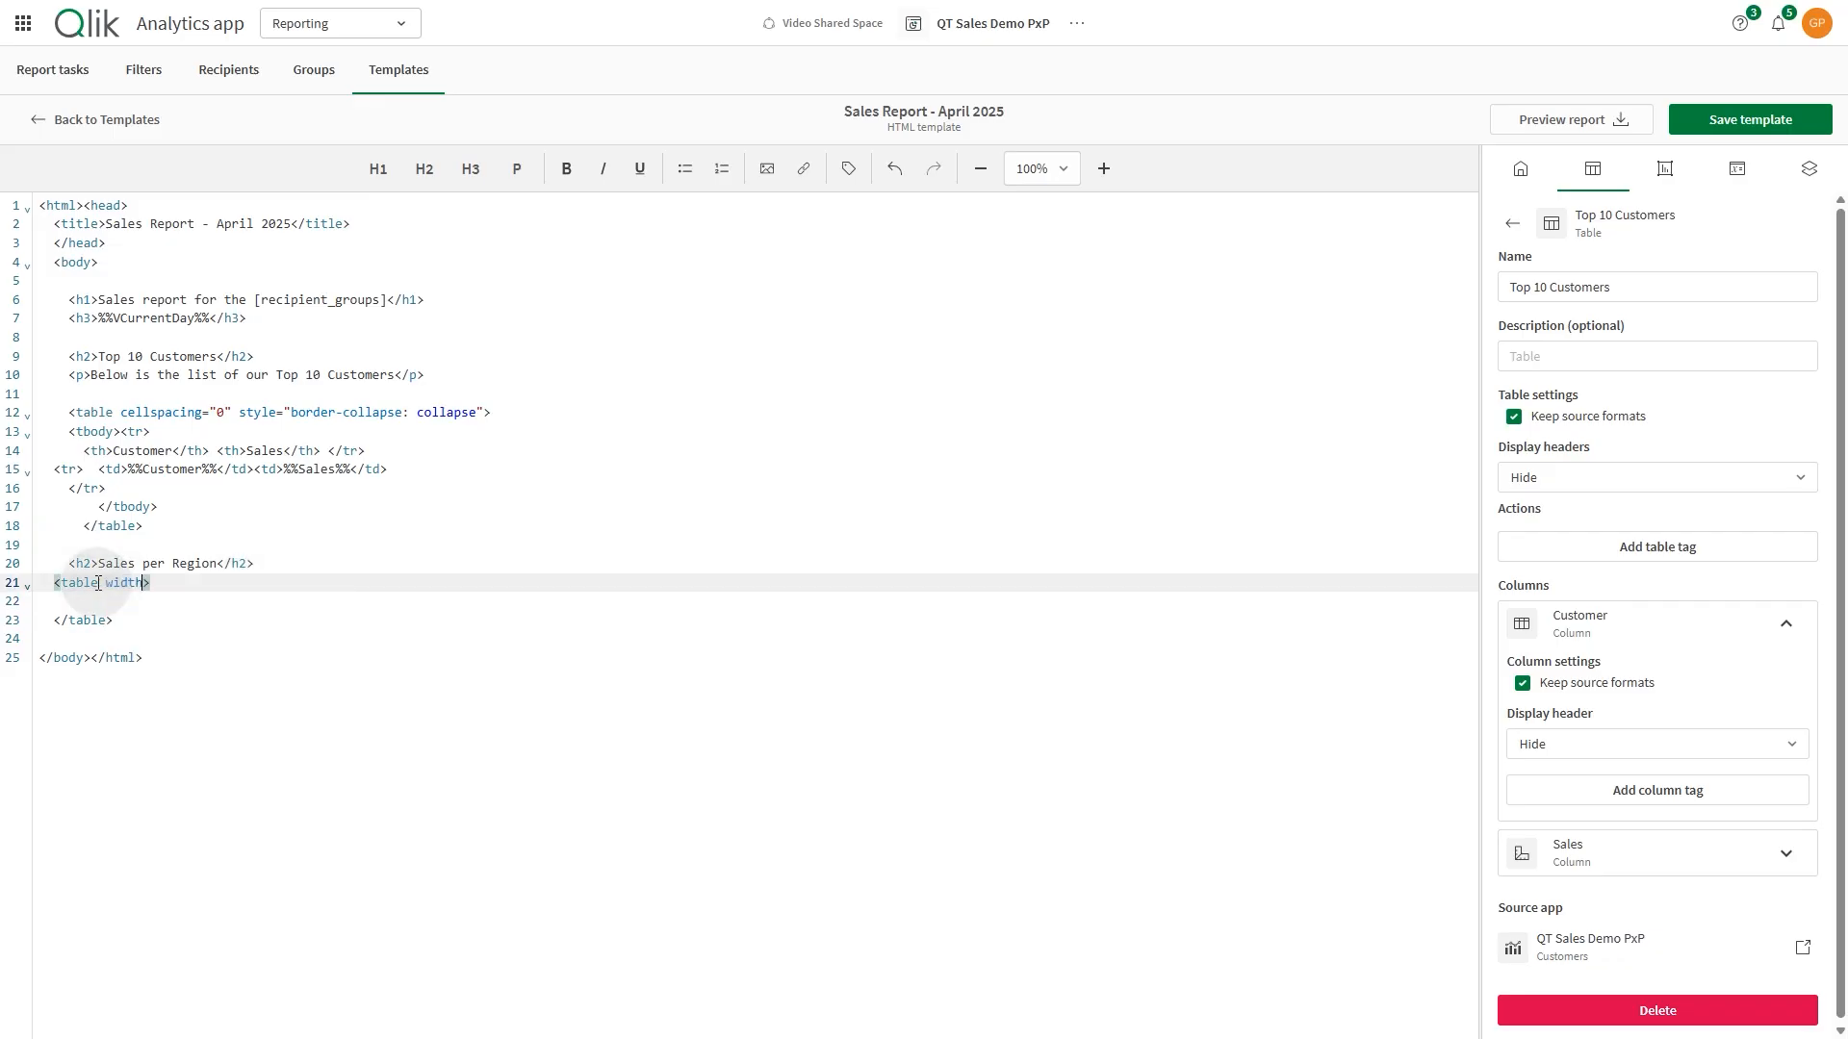
{"action": "type", "text": "=\"80%\" cellpadding=\"10\" cellspacing=\"10\" border=\"3"}
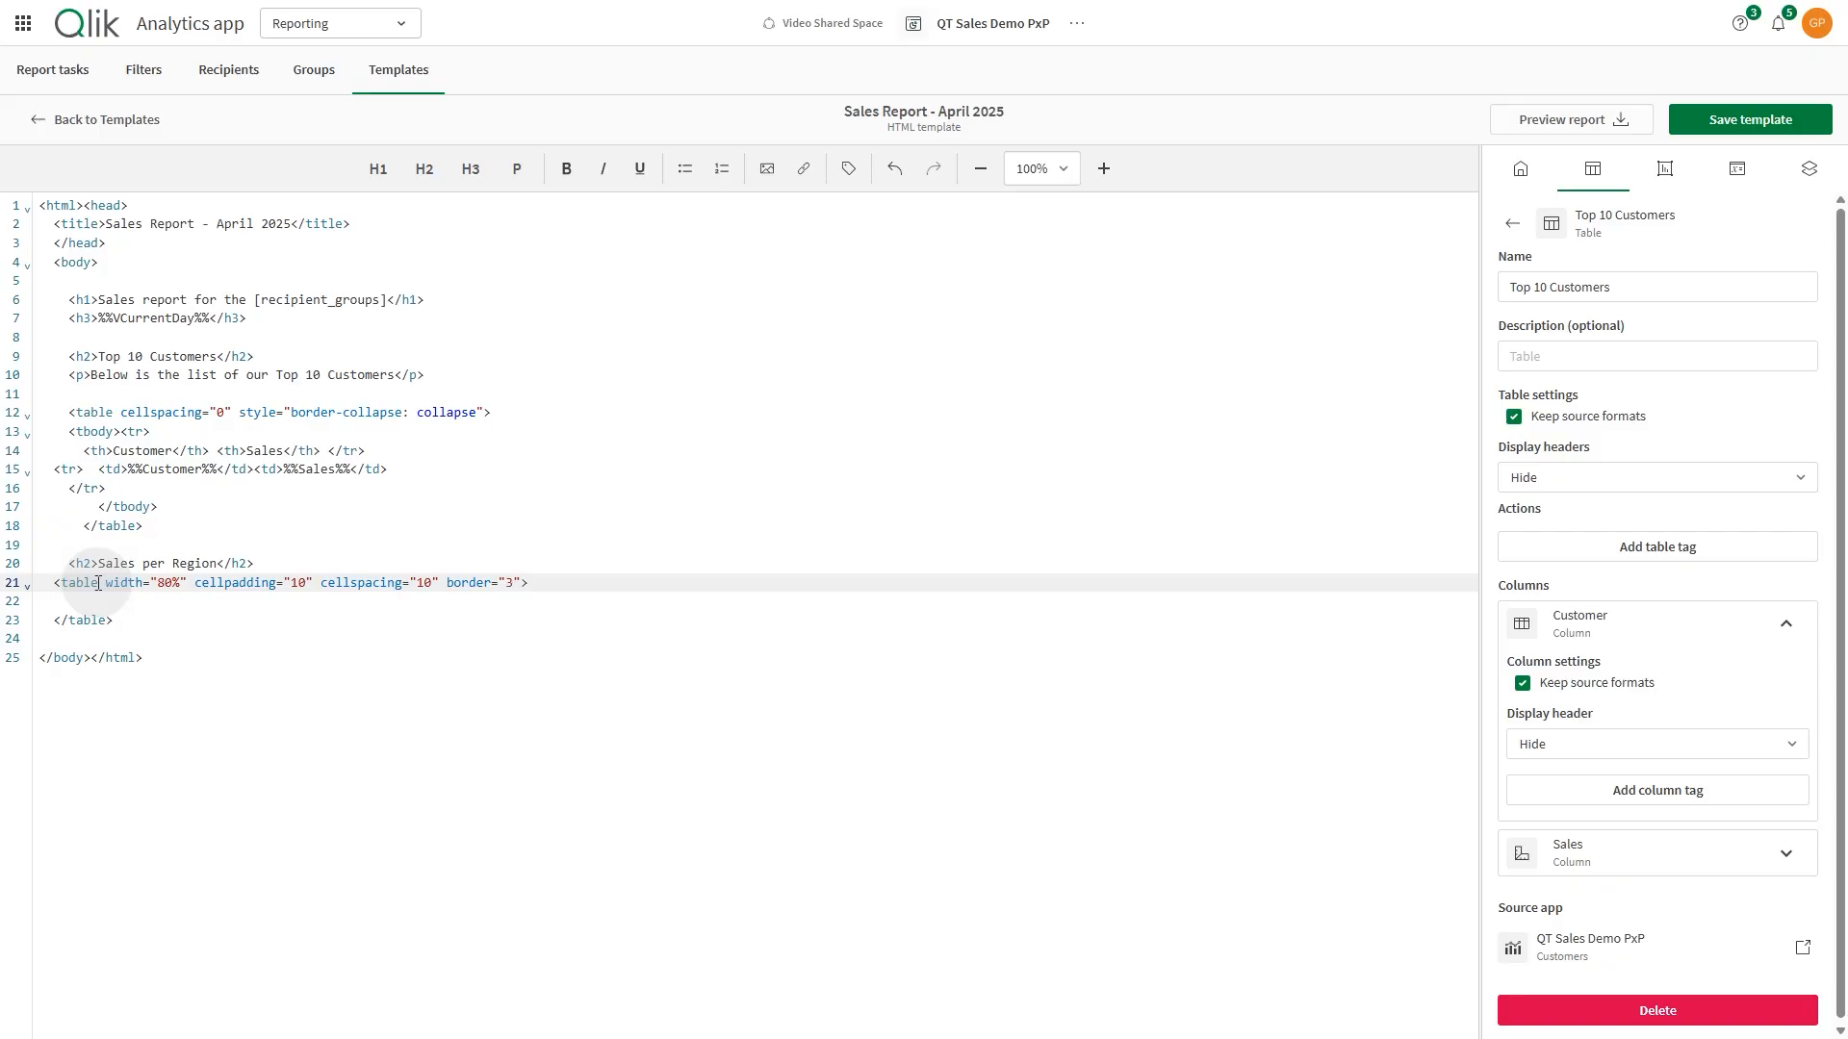
Step: Nest <tbody>, <tr> and <td> elements inside the new table, leaving an empty line within the cell
{"action": "left_click", "coordinate": [553, 579]}
{"action": "key", "text": "Return"}
{"action": "type", "text": "<tbody>"}
{"action": "key", "text": "Return"}
{"action": "type", "text": "<tr>"}
{"action": "key", "text": "Return"}
{"action": "type", "text": "<t"}
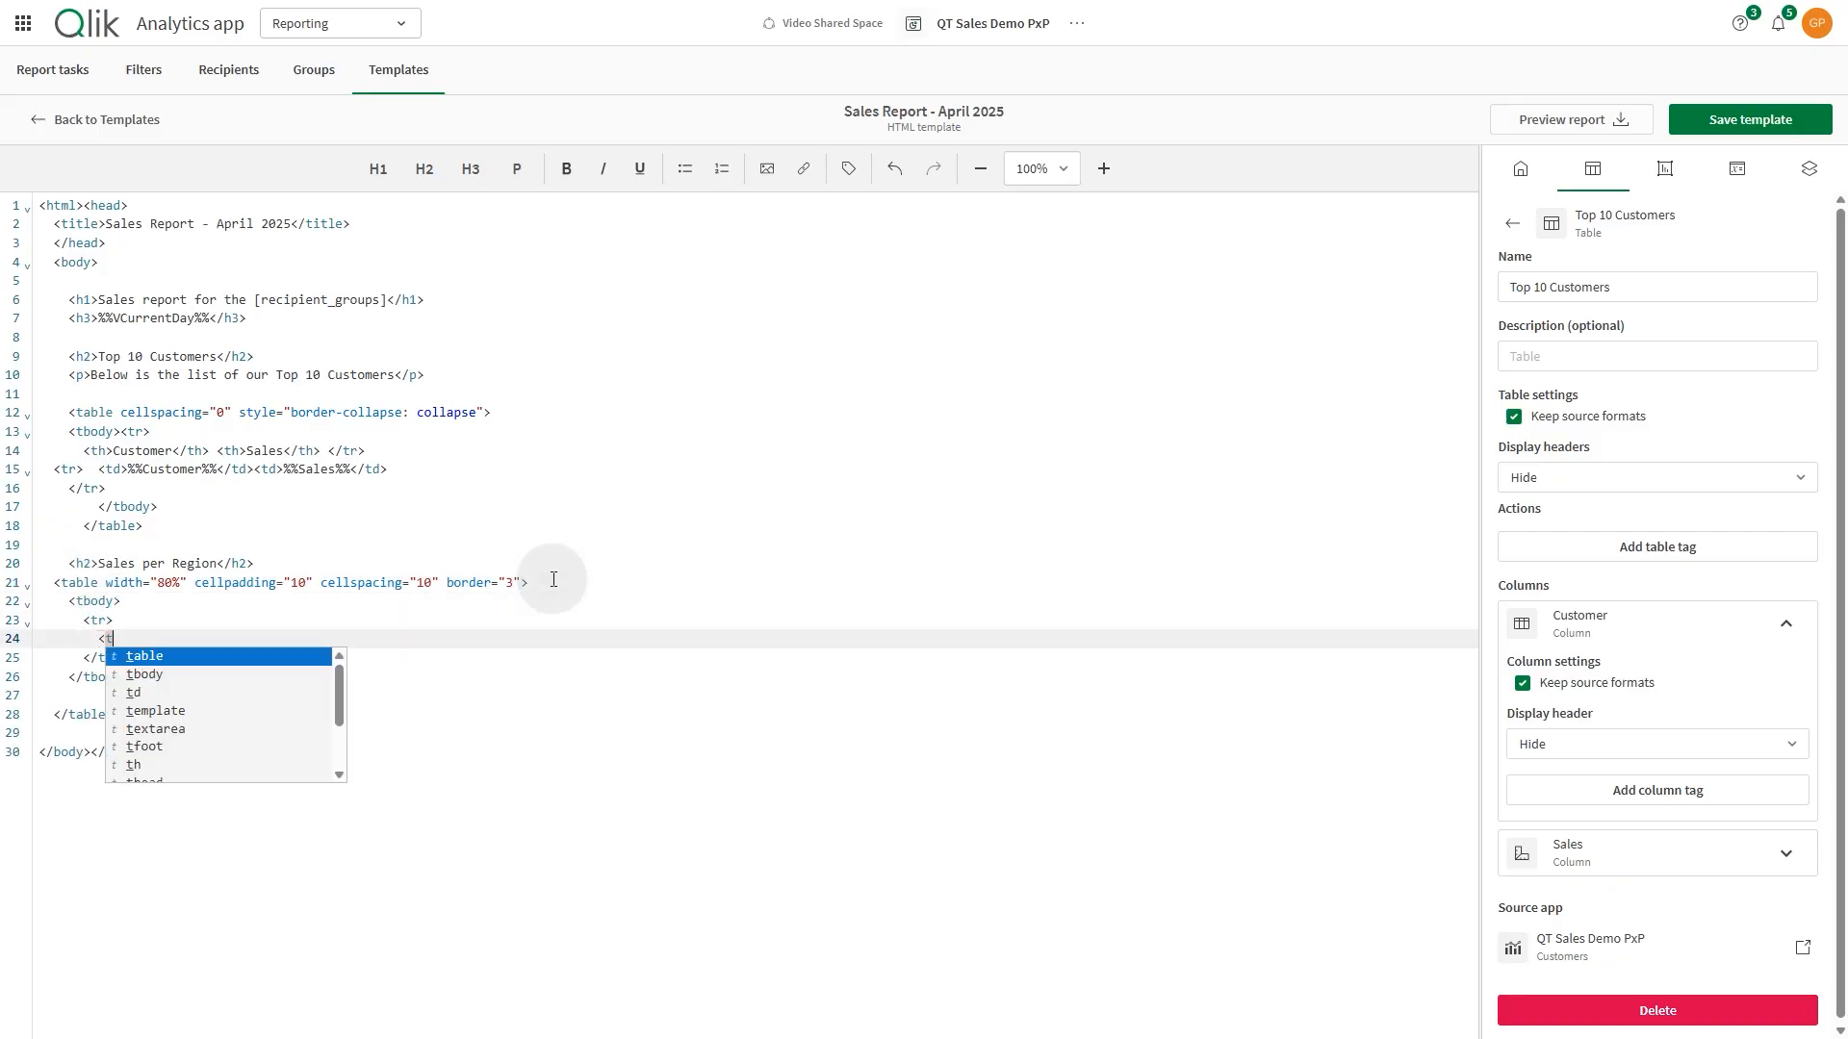
{"action": "type", "text": "d>"}
{"action": "key", "text": "Return"}
Step: Insert the Categories sheet's Sales by Product pie chart as an image in the table cell
{"action": "left_click", "coordinate": [1665, 171]}
{"action": "left_click", "coordinate": [1651, 258]}
{"action": "left_click", "coordinate": [1622, 332]}
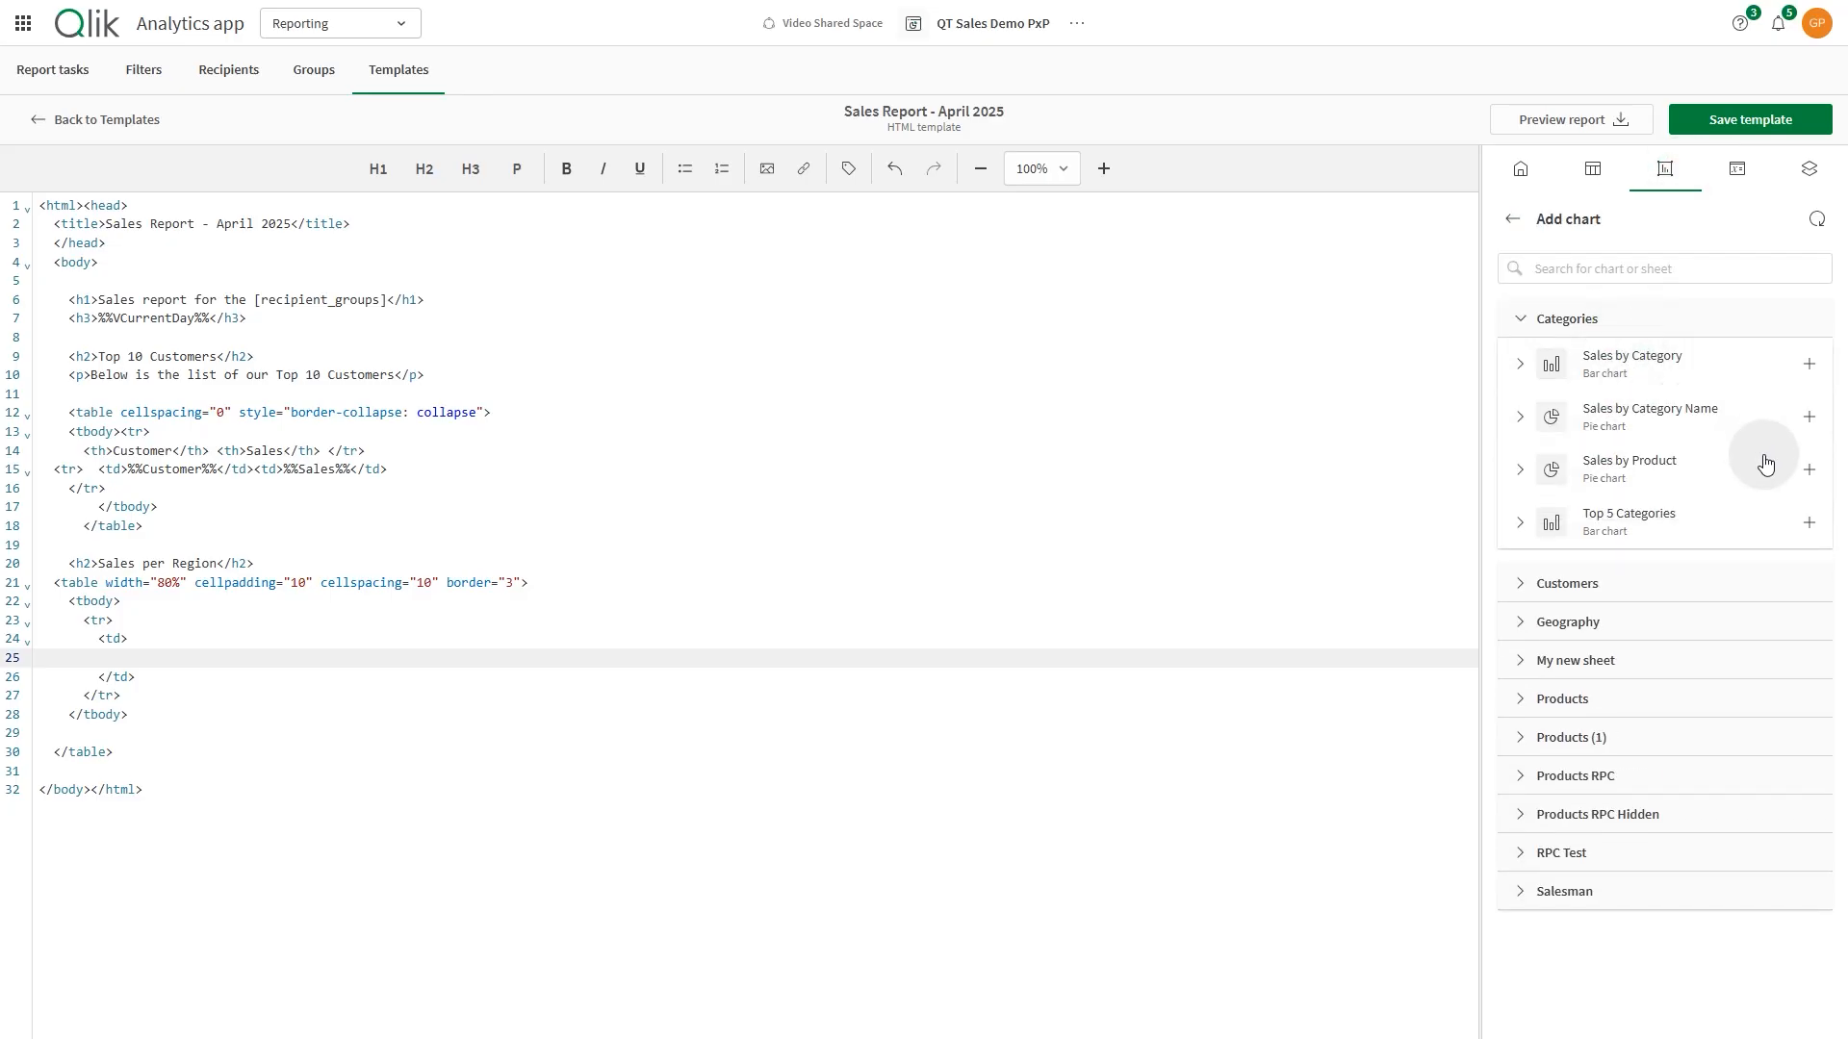
{"action": "left_click", "coordinate": [1807, 470]}
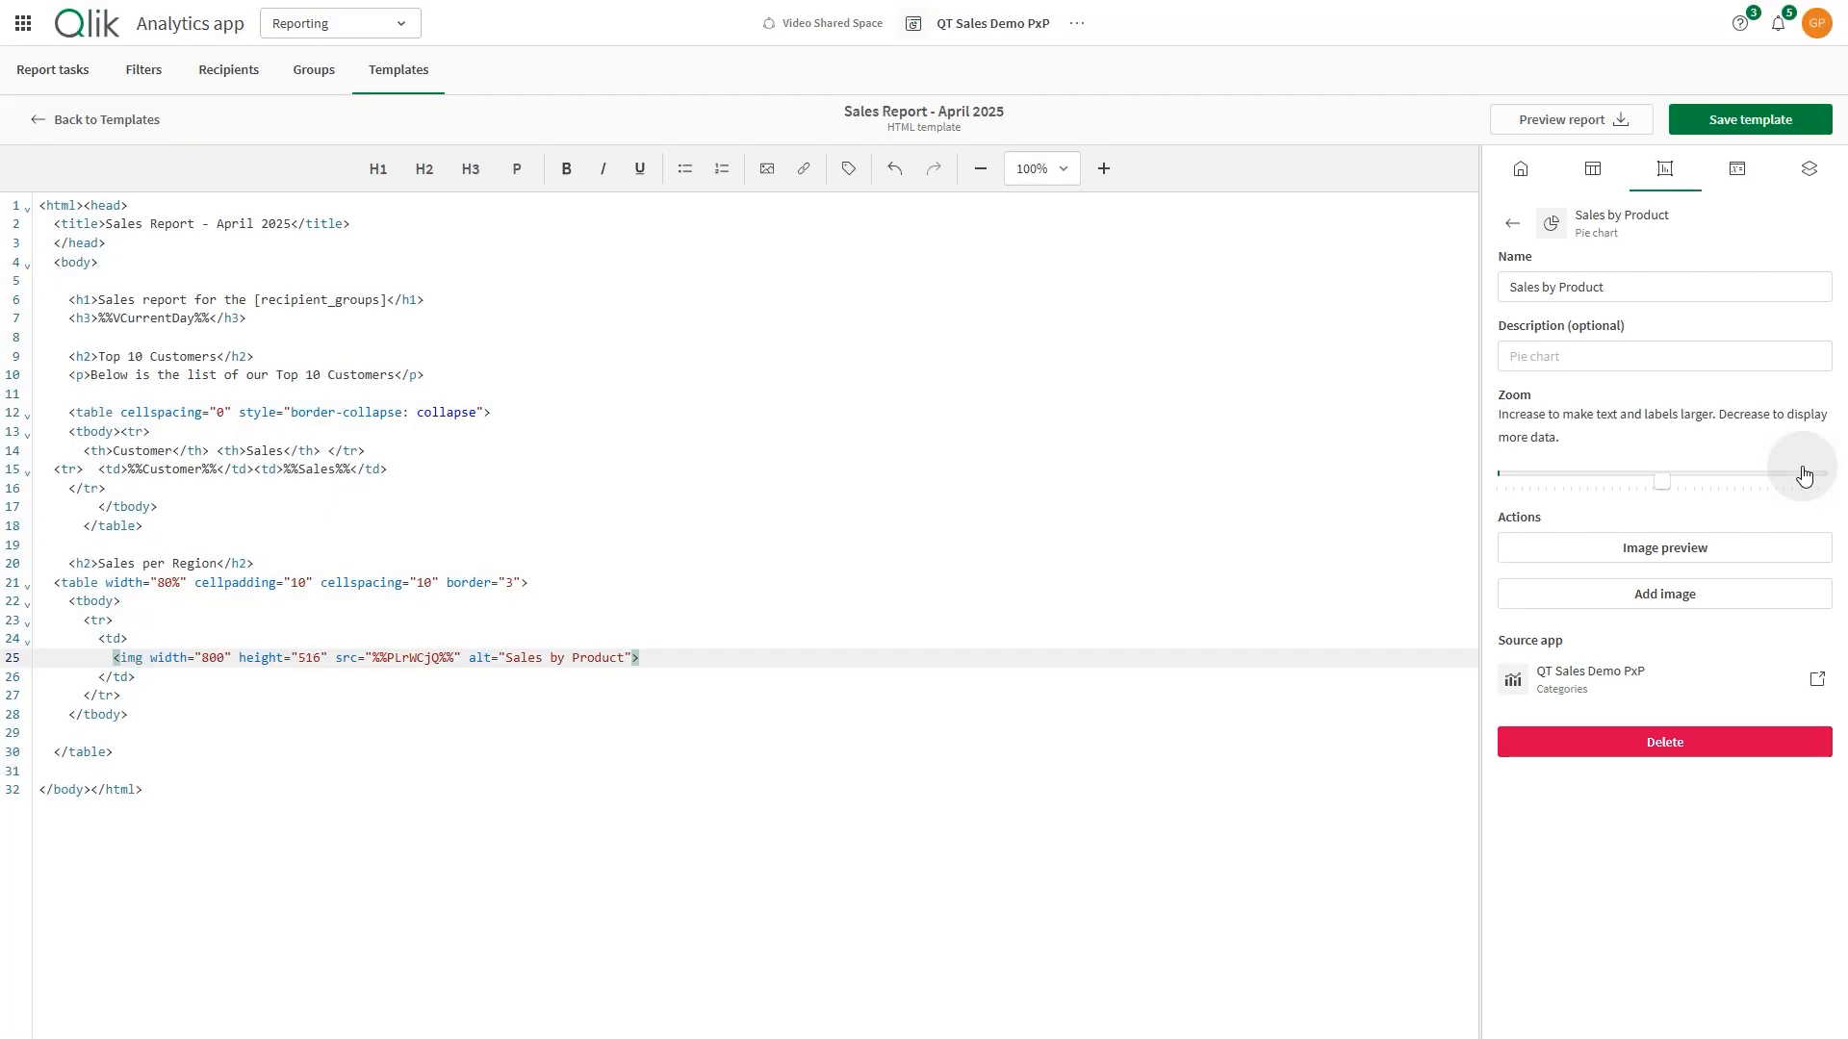
Step: Add a second <td> cell after the Sales by Product cell, with empty lines inside it
{"action": "left_click", "coordinate": [656, 683]}
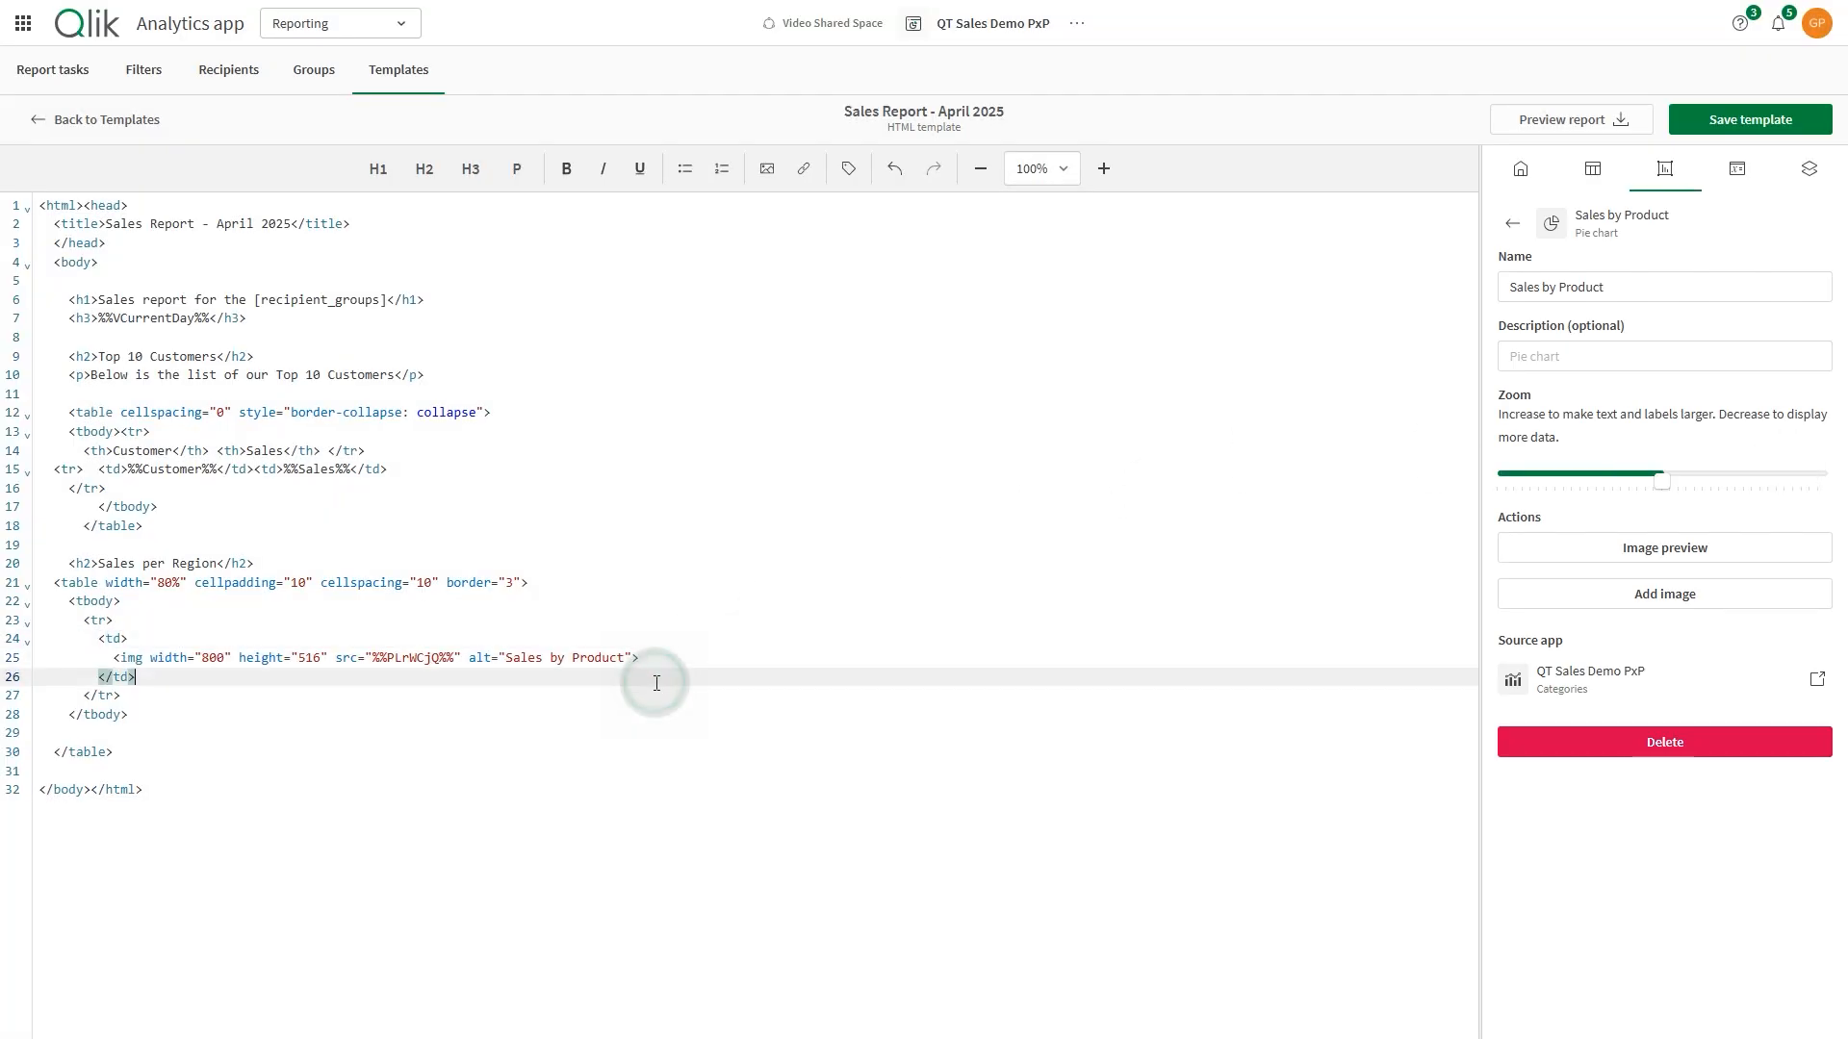
{"action": "key", "text": "Return"}
{"action": "type", "text": "<td></td>"}
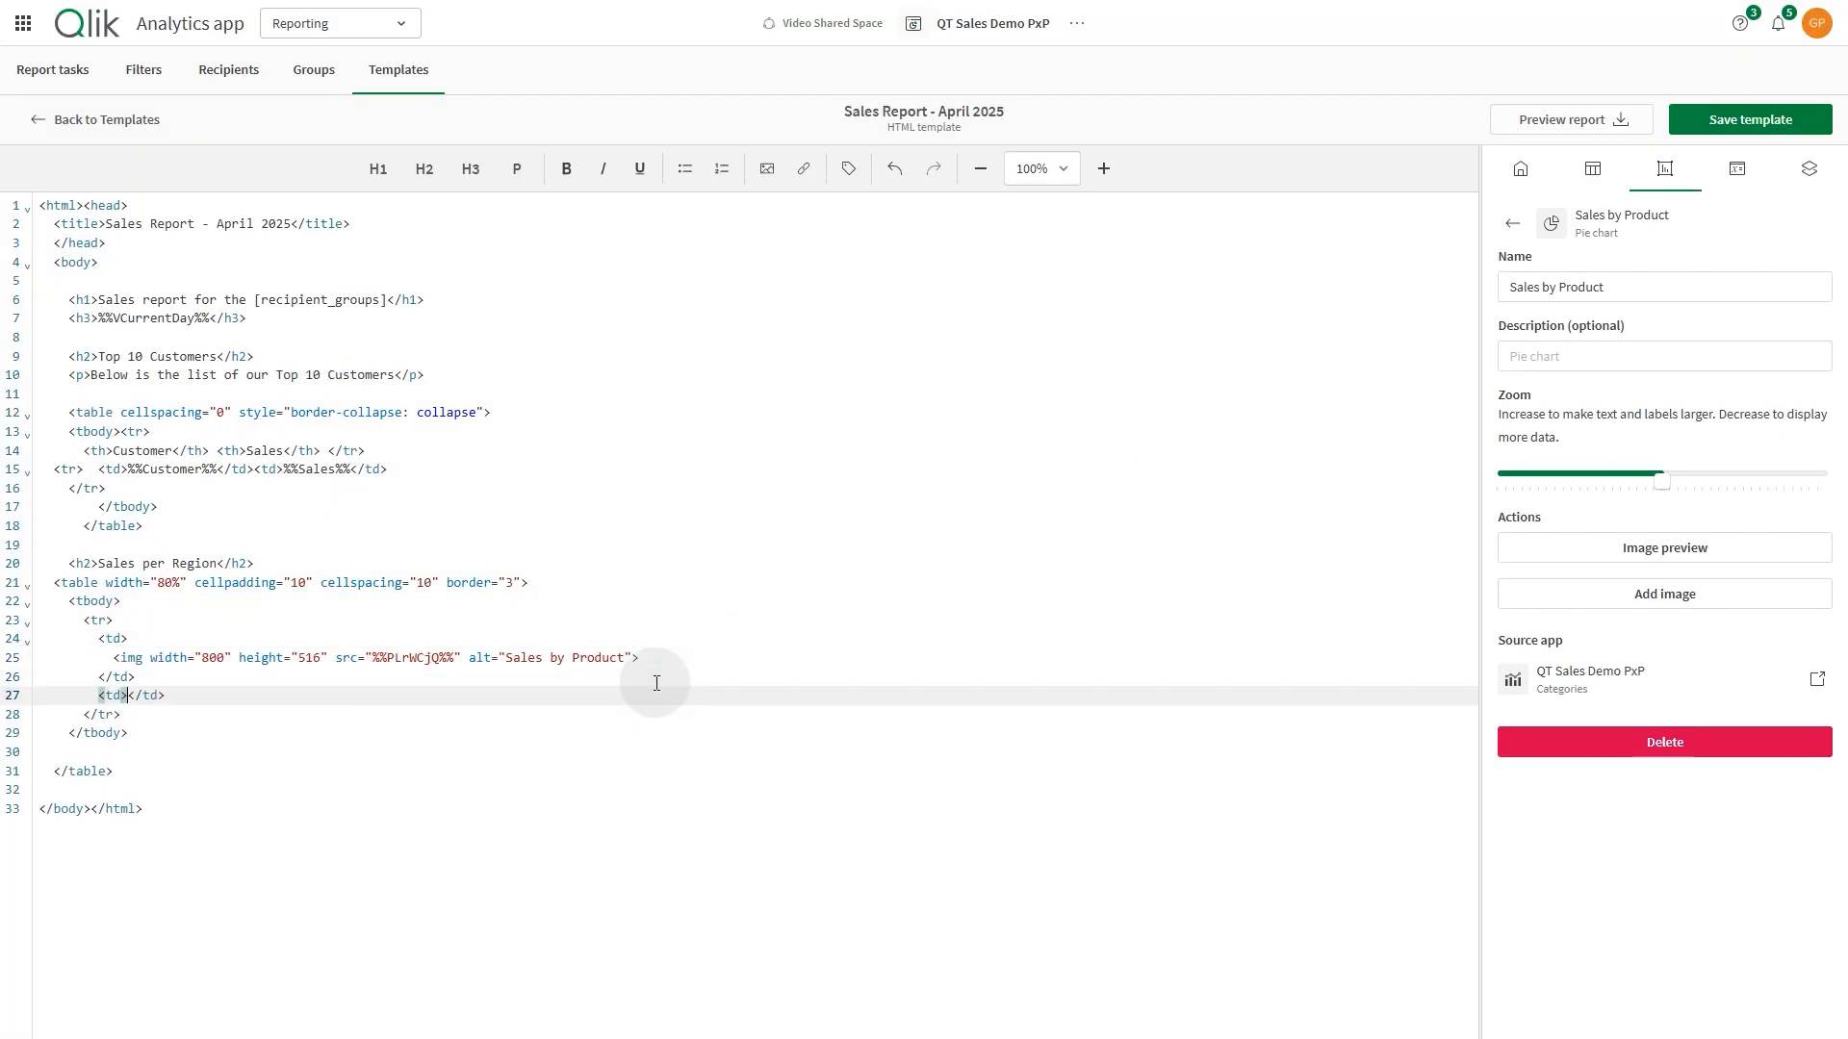
{"action": "key", "text": "Return"}
{"action": "key", "text": "Return"}
{"action": "key", "text": "Up"}
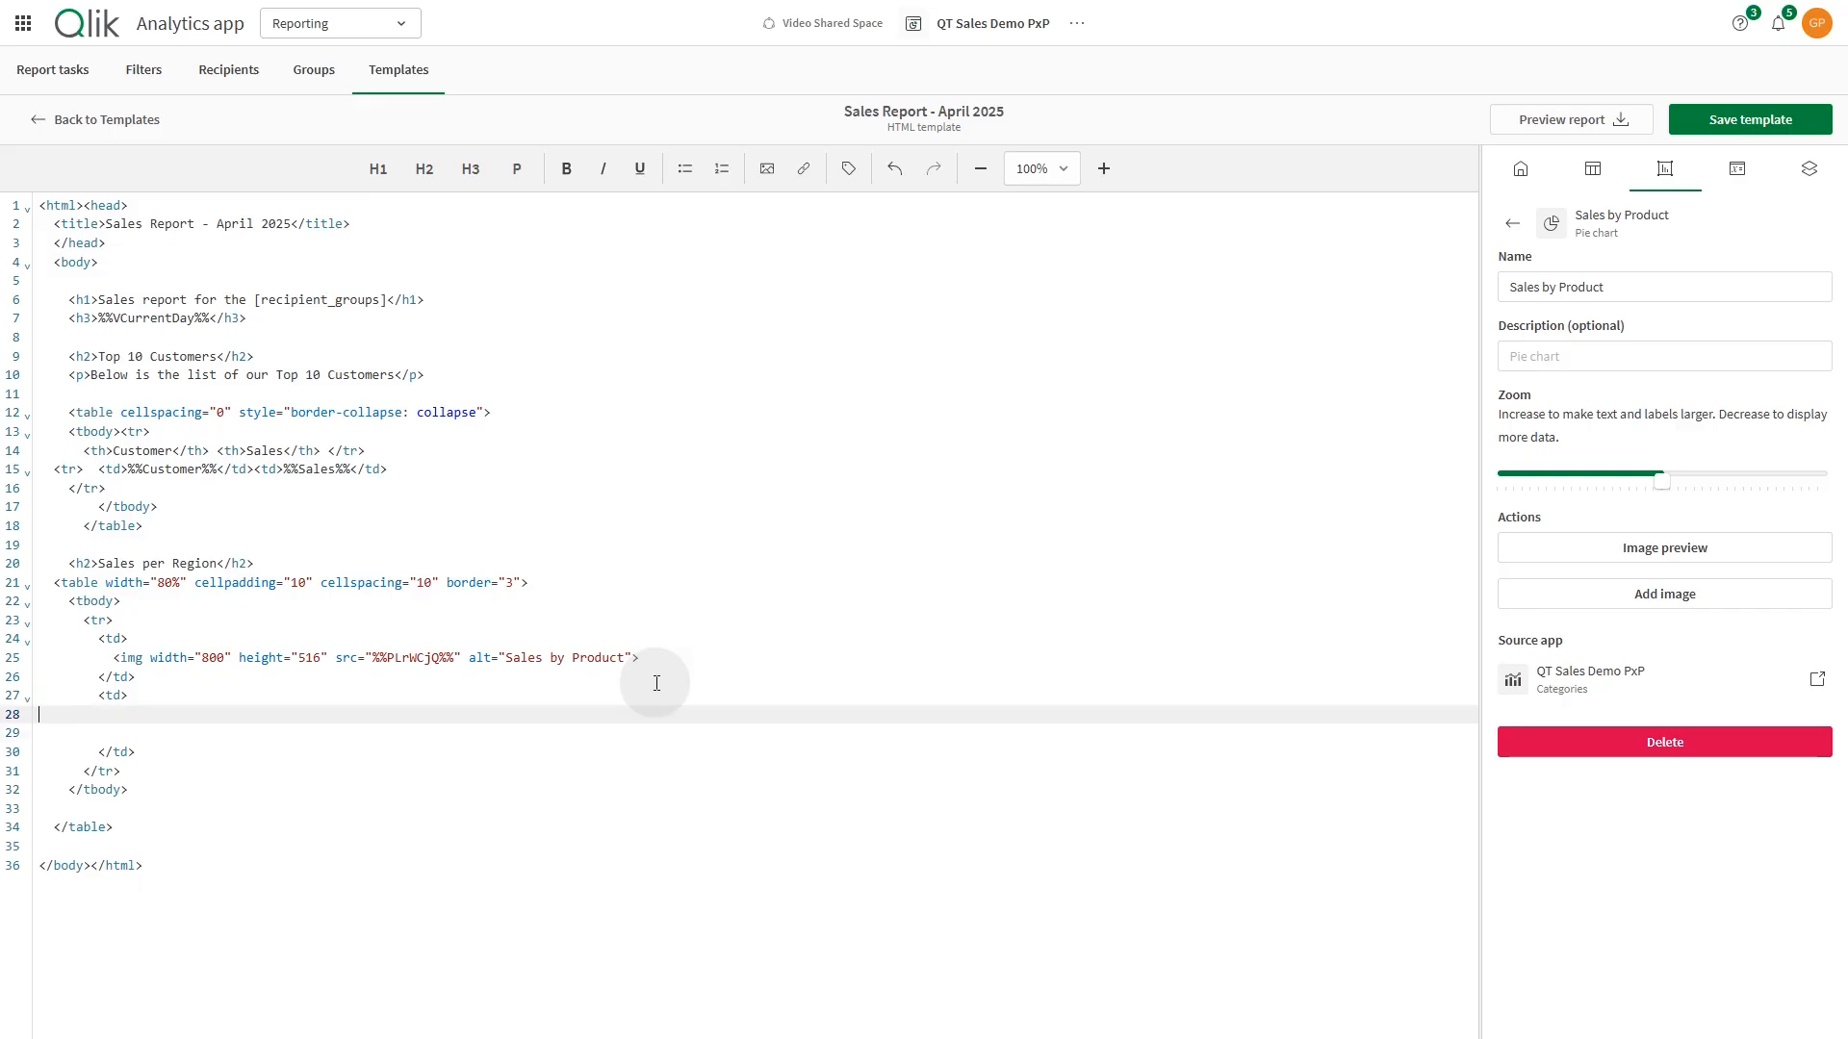
Step: Insert the Products sheet's Sales over Time combo chart in the second table cell
{"action": "left_click", "coordinate": [1516, 231]}
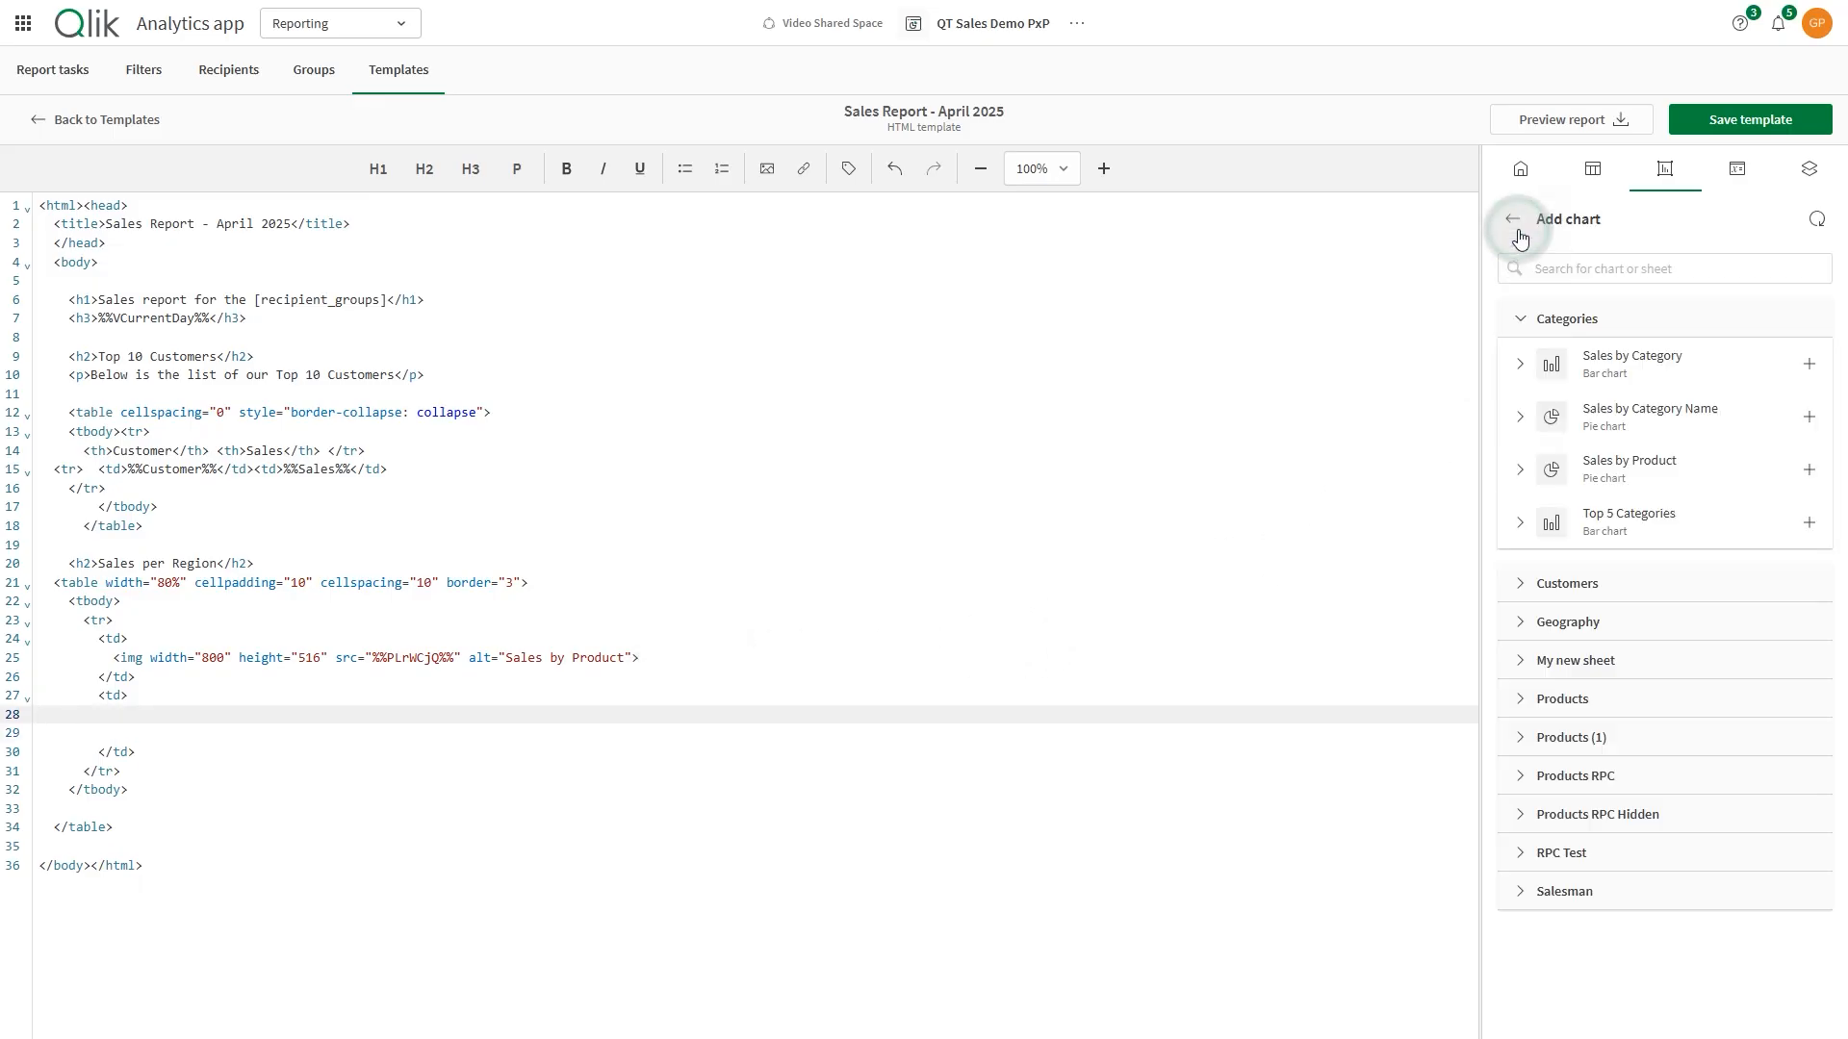
{"action": "left_click", "coordinate": [1622, 710]}
{"action": "left_click", "coordinate": [1794, 850]}
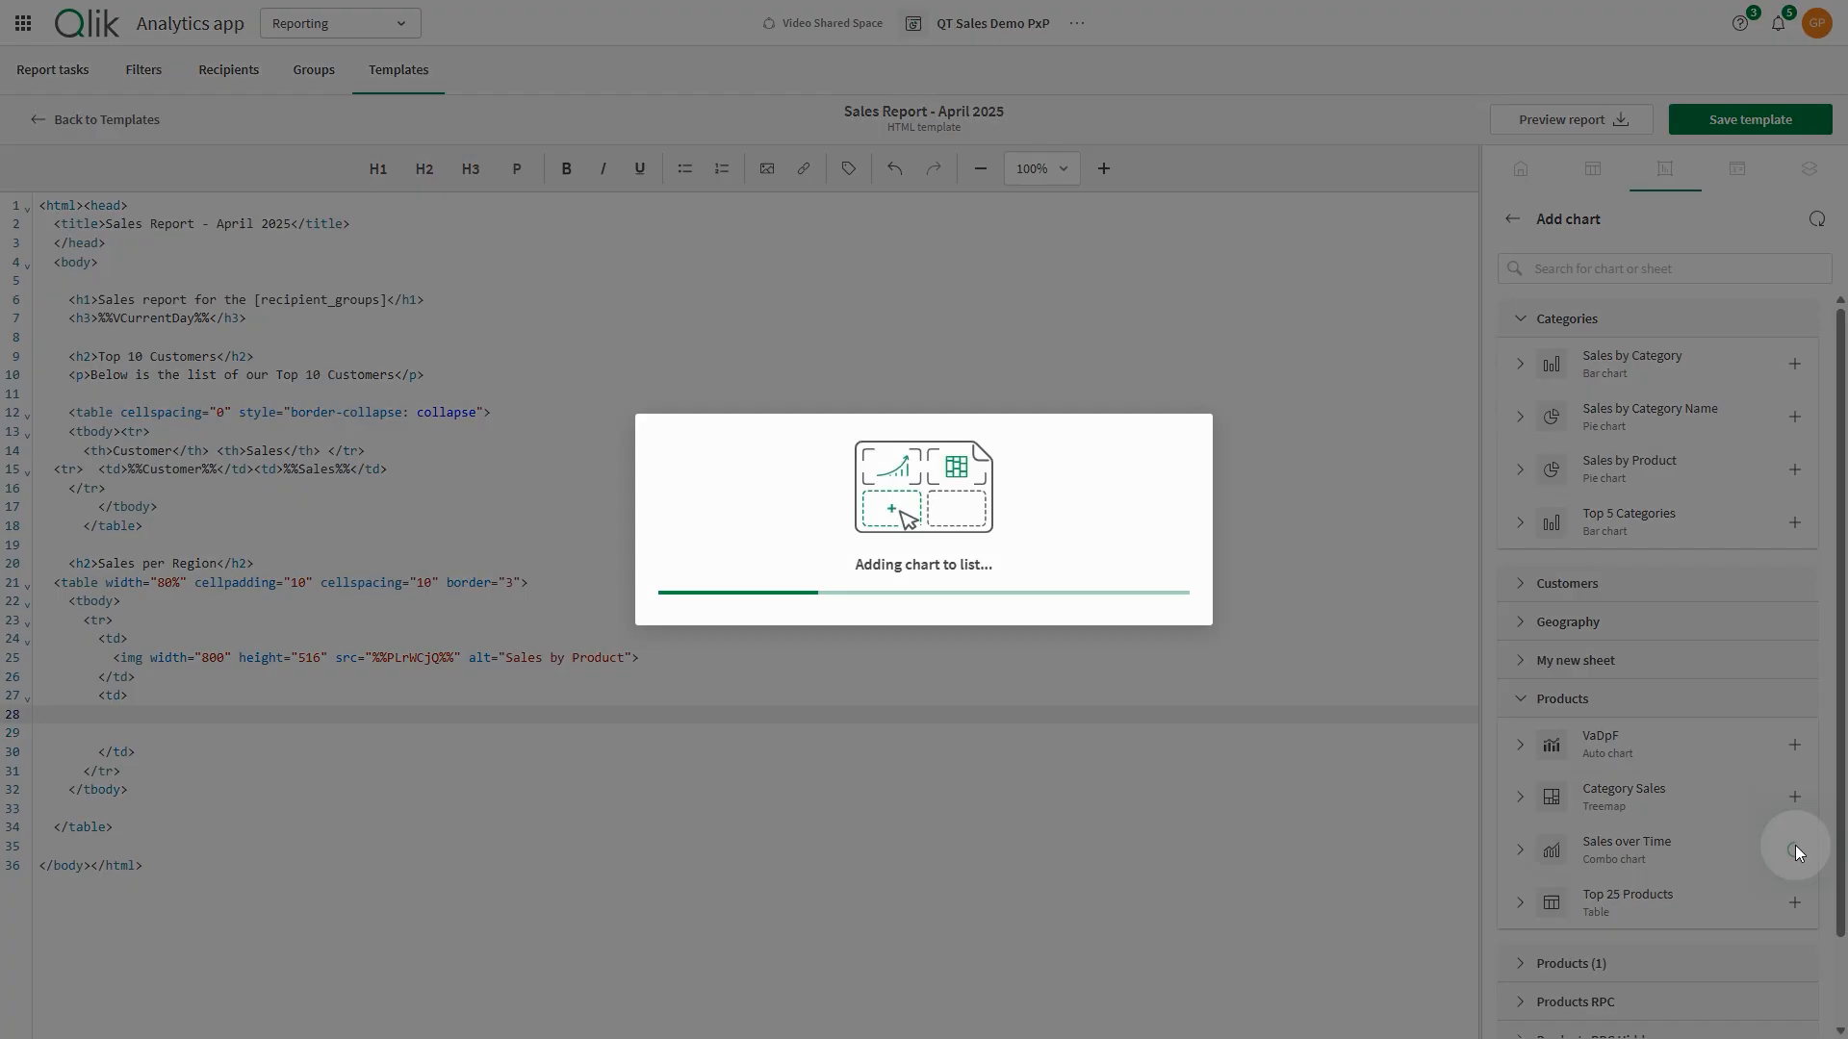
Step: Give both chart cells the attributes align="right" and width="40%", and preview the report
{"action": "left_click", "coordinate": [123, 640]}
{"action": "type", "text": "align"}
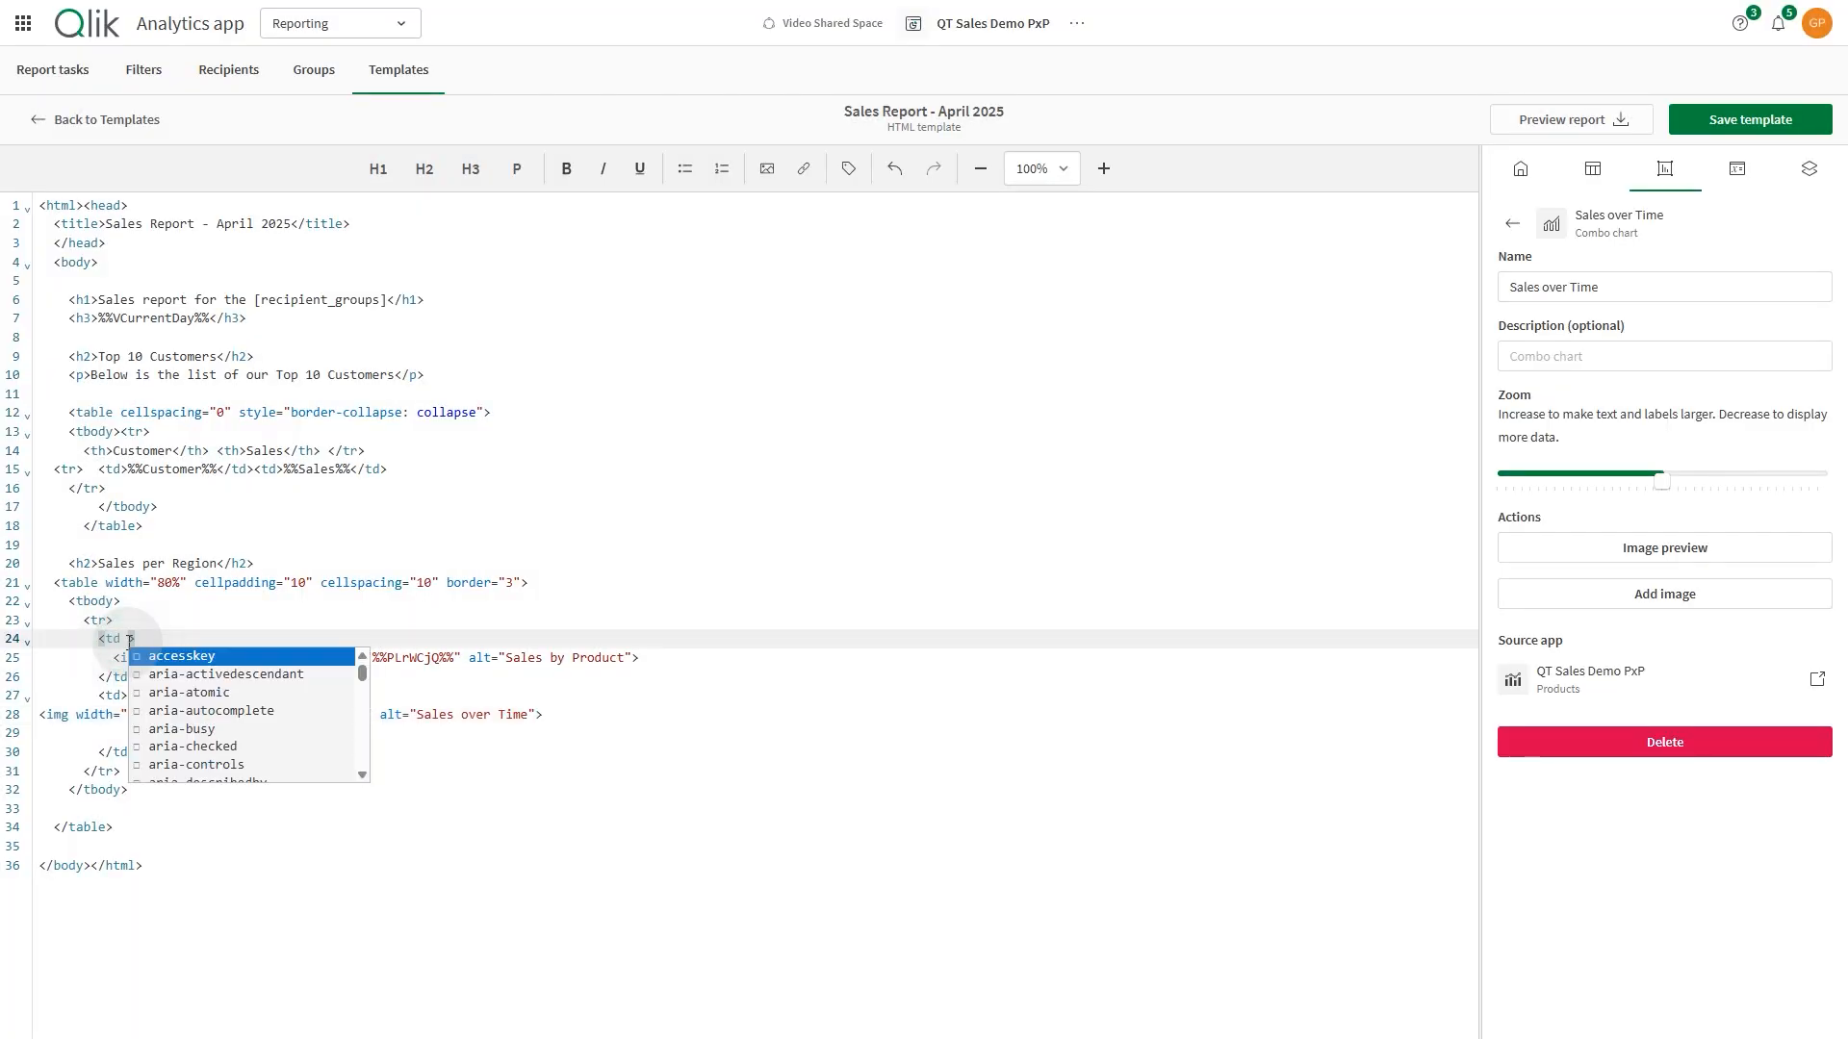
{"action": "type", "text": "=\"right\" width=\"40%\">"}
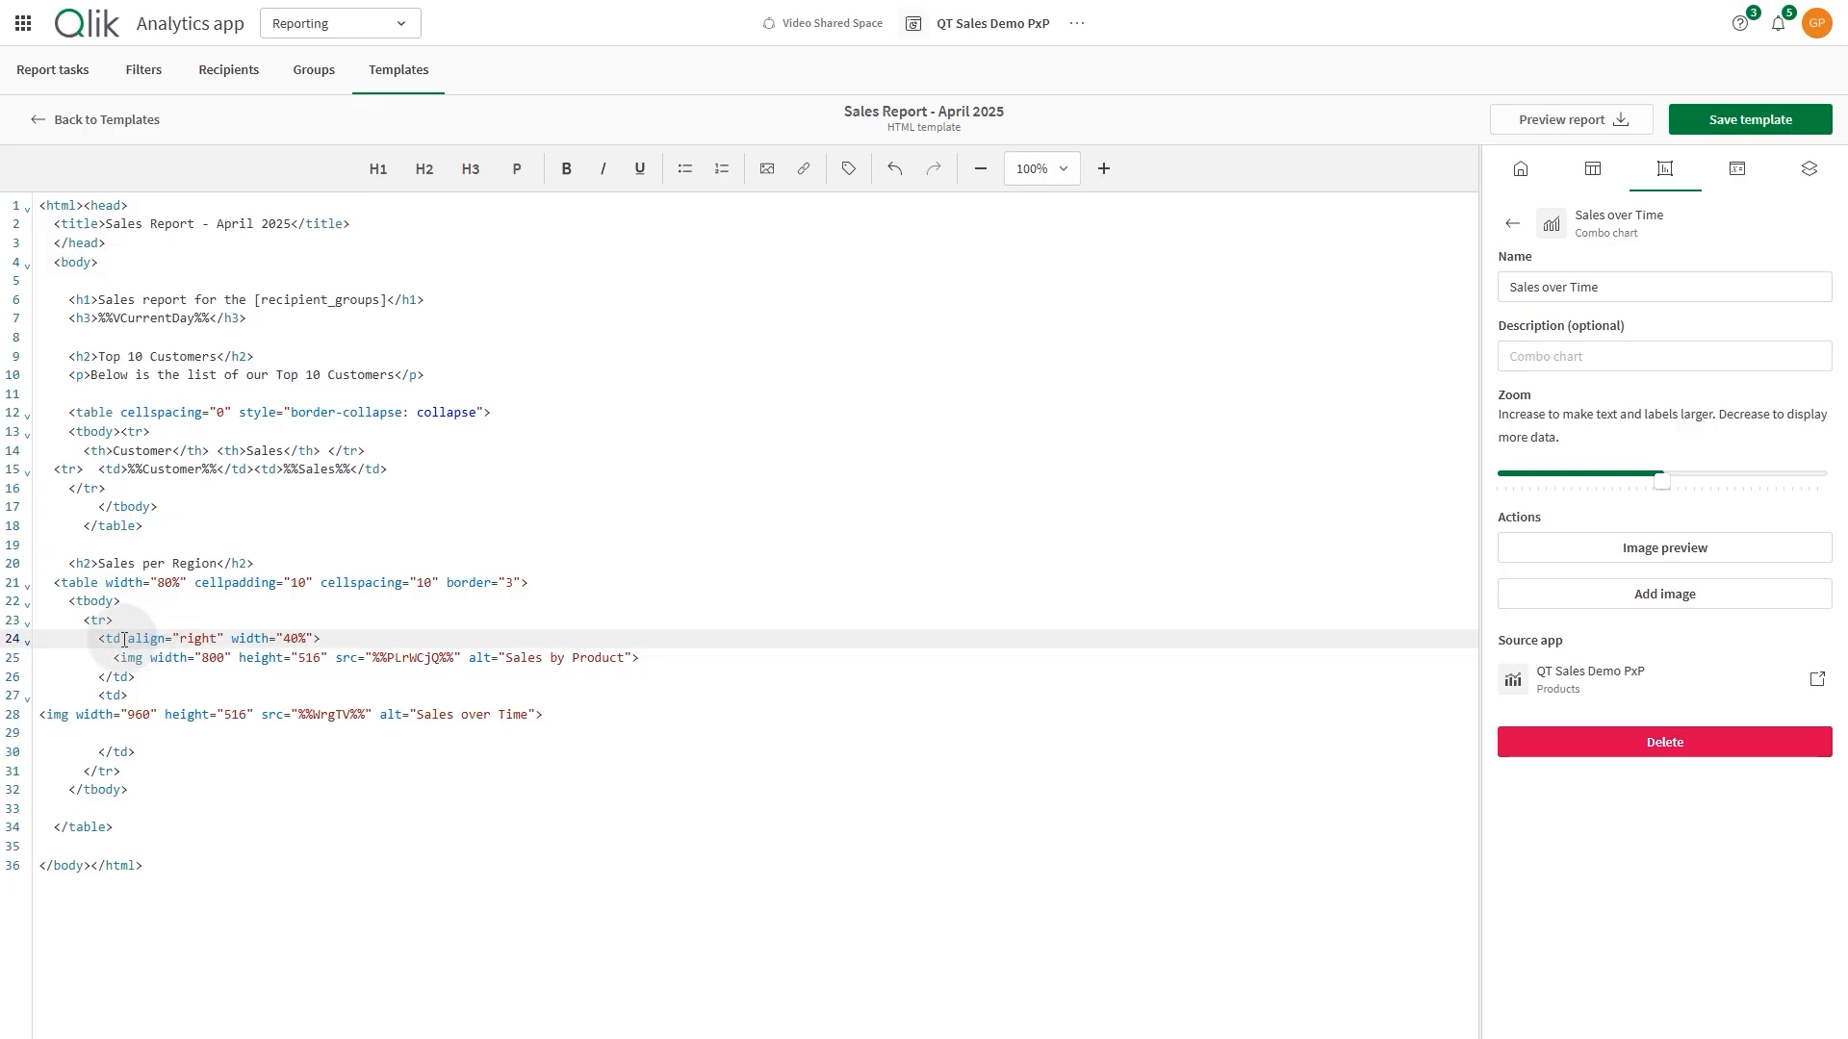
{"action": "left_click_drag", "start_coordinate": [128, 638], "coordinate": [314, 639]}
{"action": "key", "text": "ctrl+c"}
{"action": "left_click", "coordinate": [122, 696]}
{"action": "key", "text": "ctrl+v"}
{"action": "left_click", "coordinate": [281, 747]}
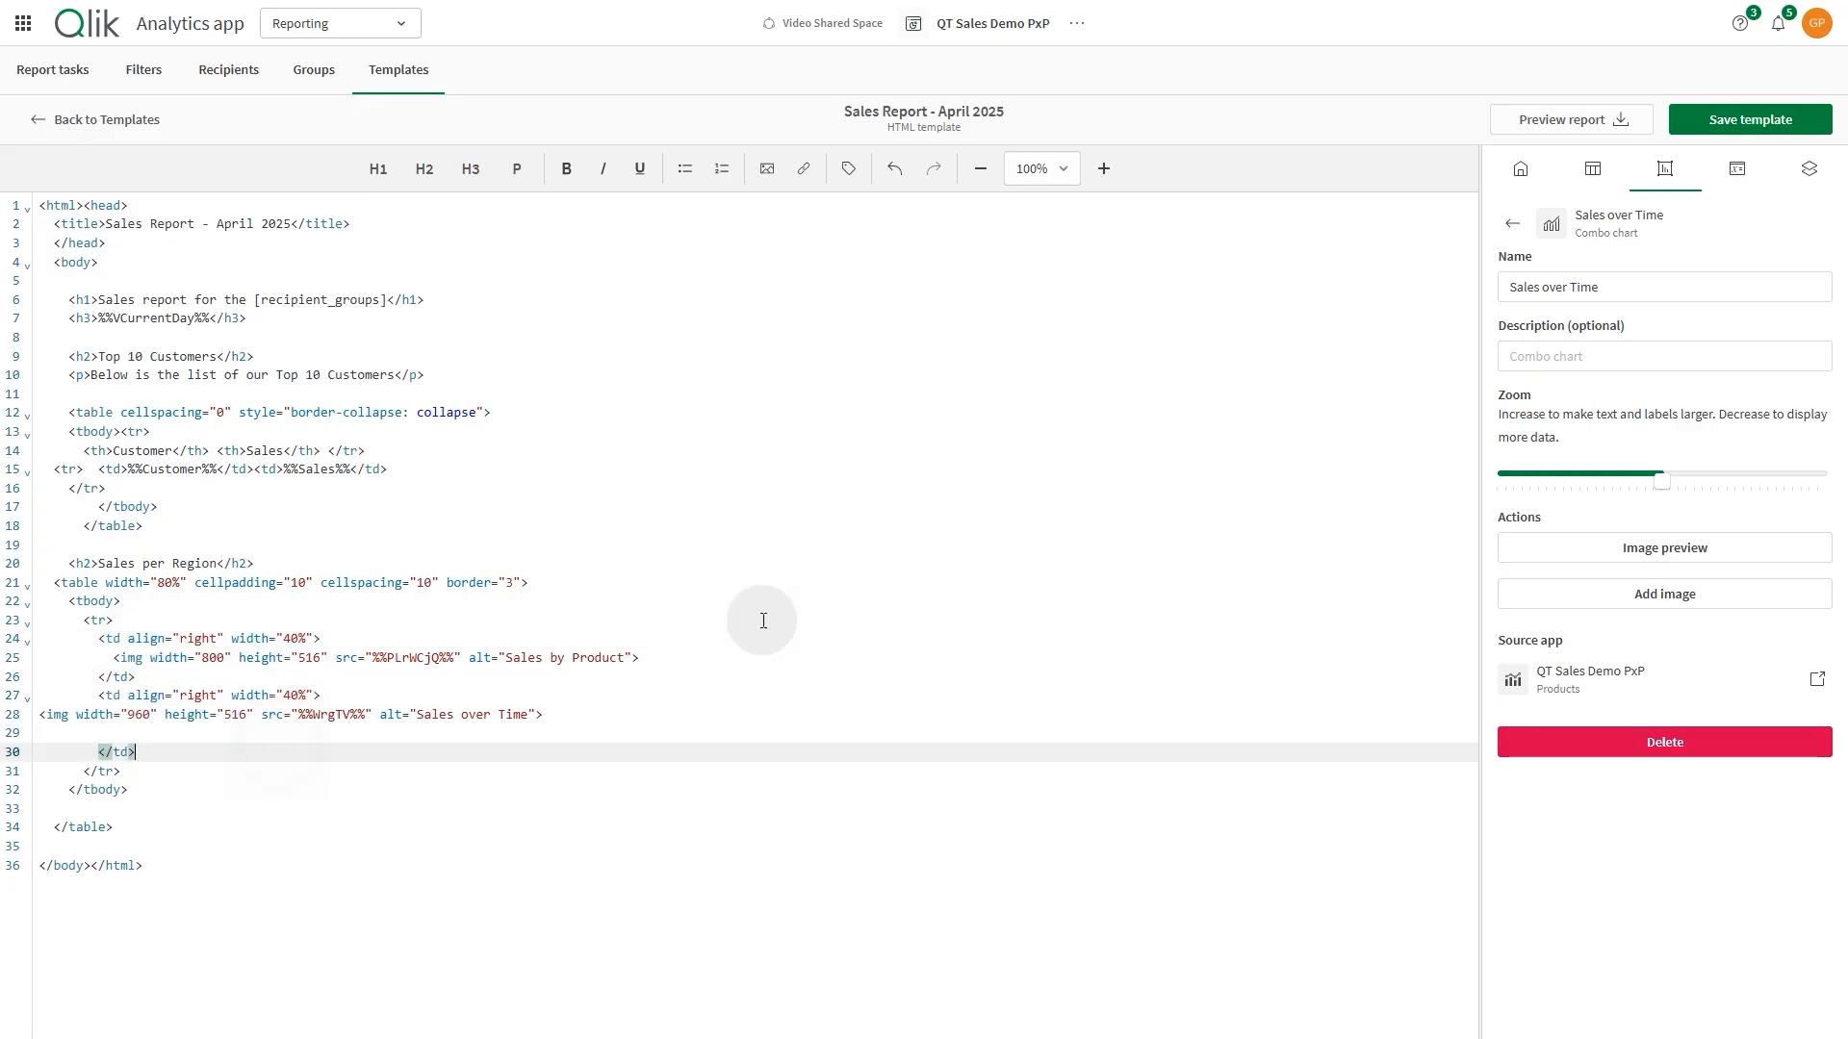
{"action": "left_click", "coordinate": [1549, 130]}
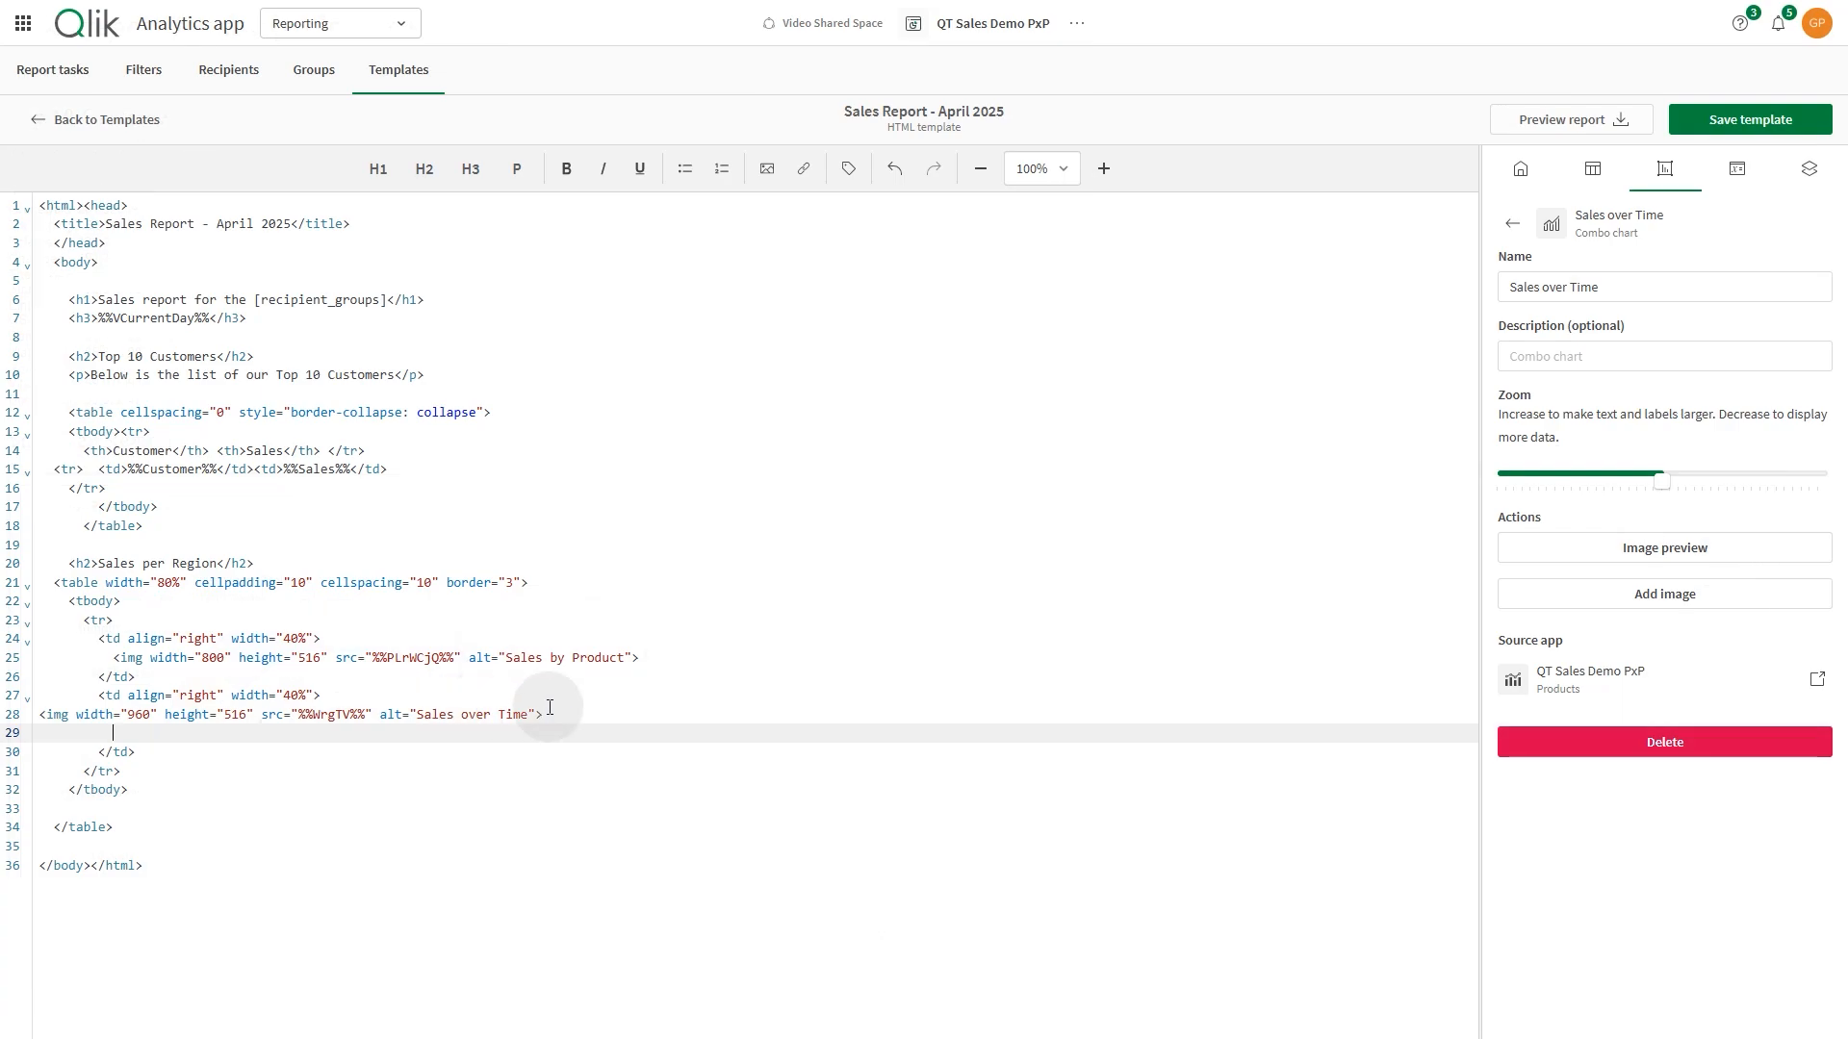
Step: Add a Continent level that includes the Continent field on a new line directly under the Sales per Region heading
{"action": "left_click", "coordinate": [1807, 170]}
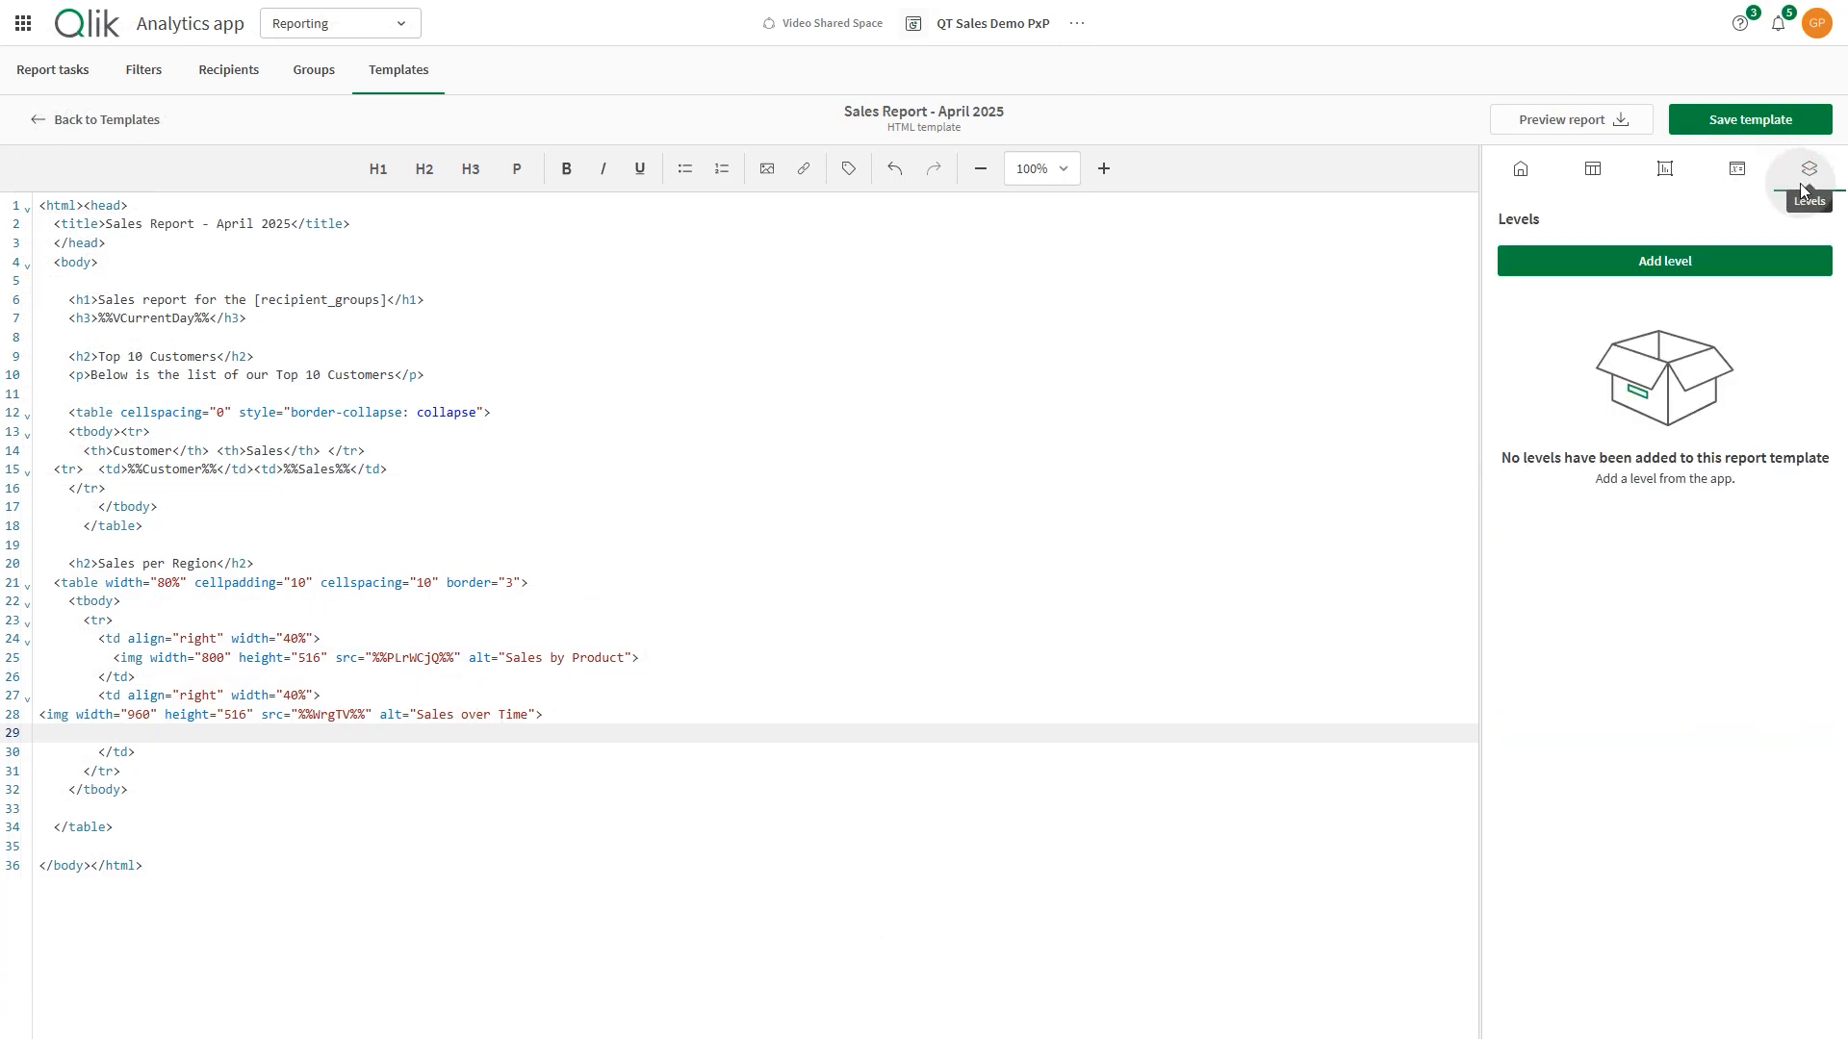
{"action": "left_click", "coordinate": [1709, 258]}
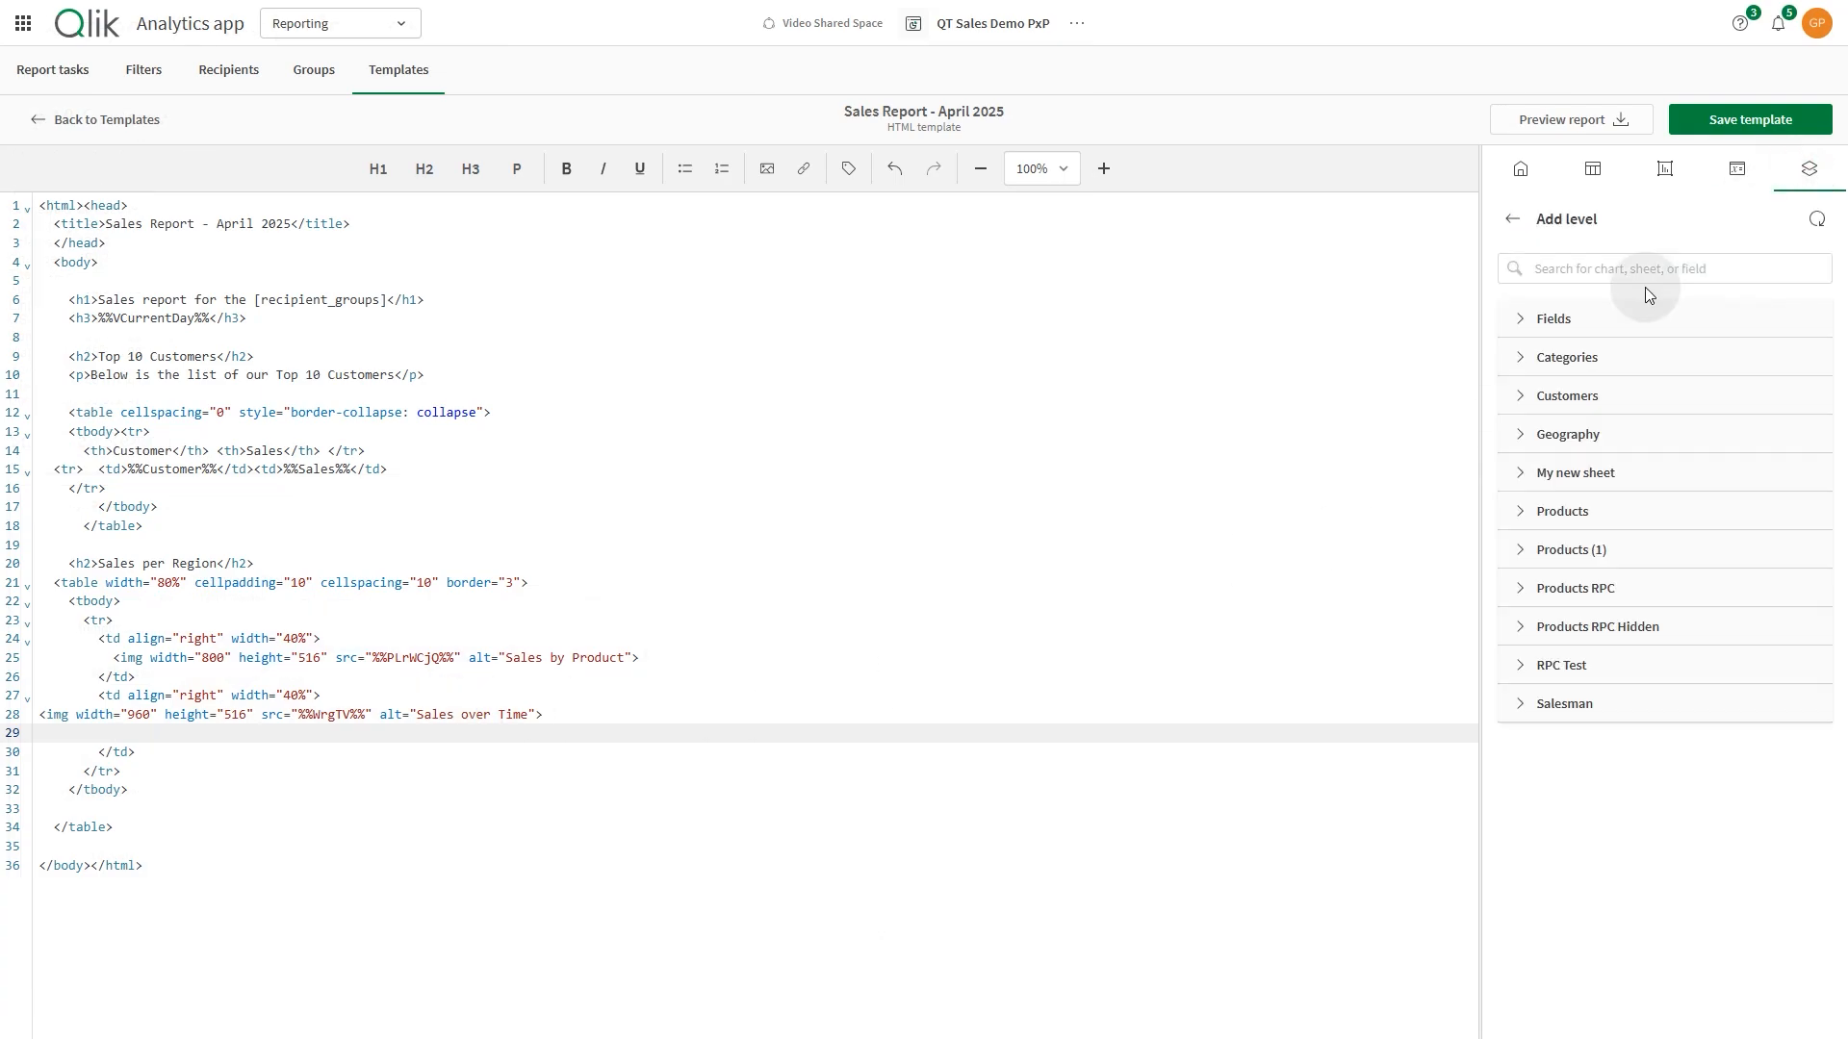
{"action": "left_click", "coordinate": [1559, 270]}
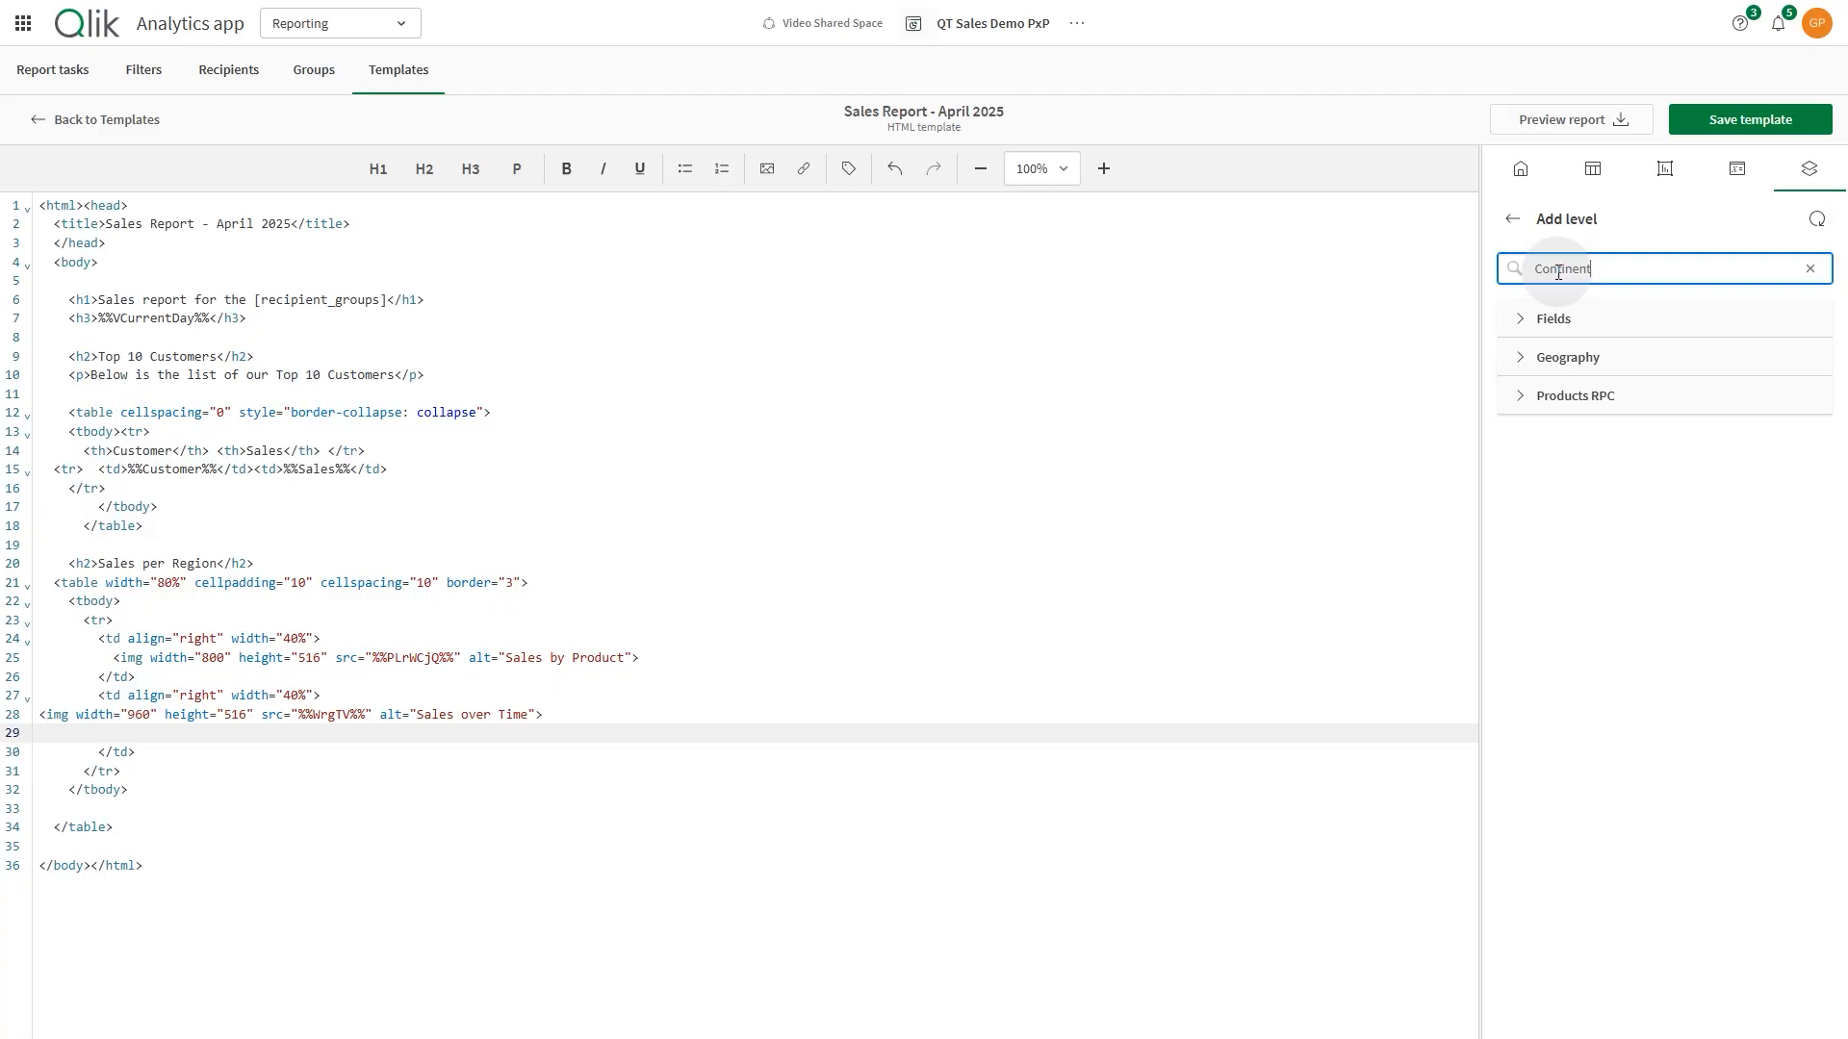
{"action": "left_click", "coordinate": [1522, 319]}
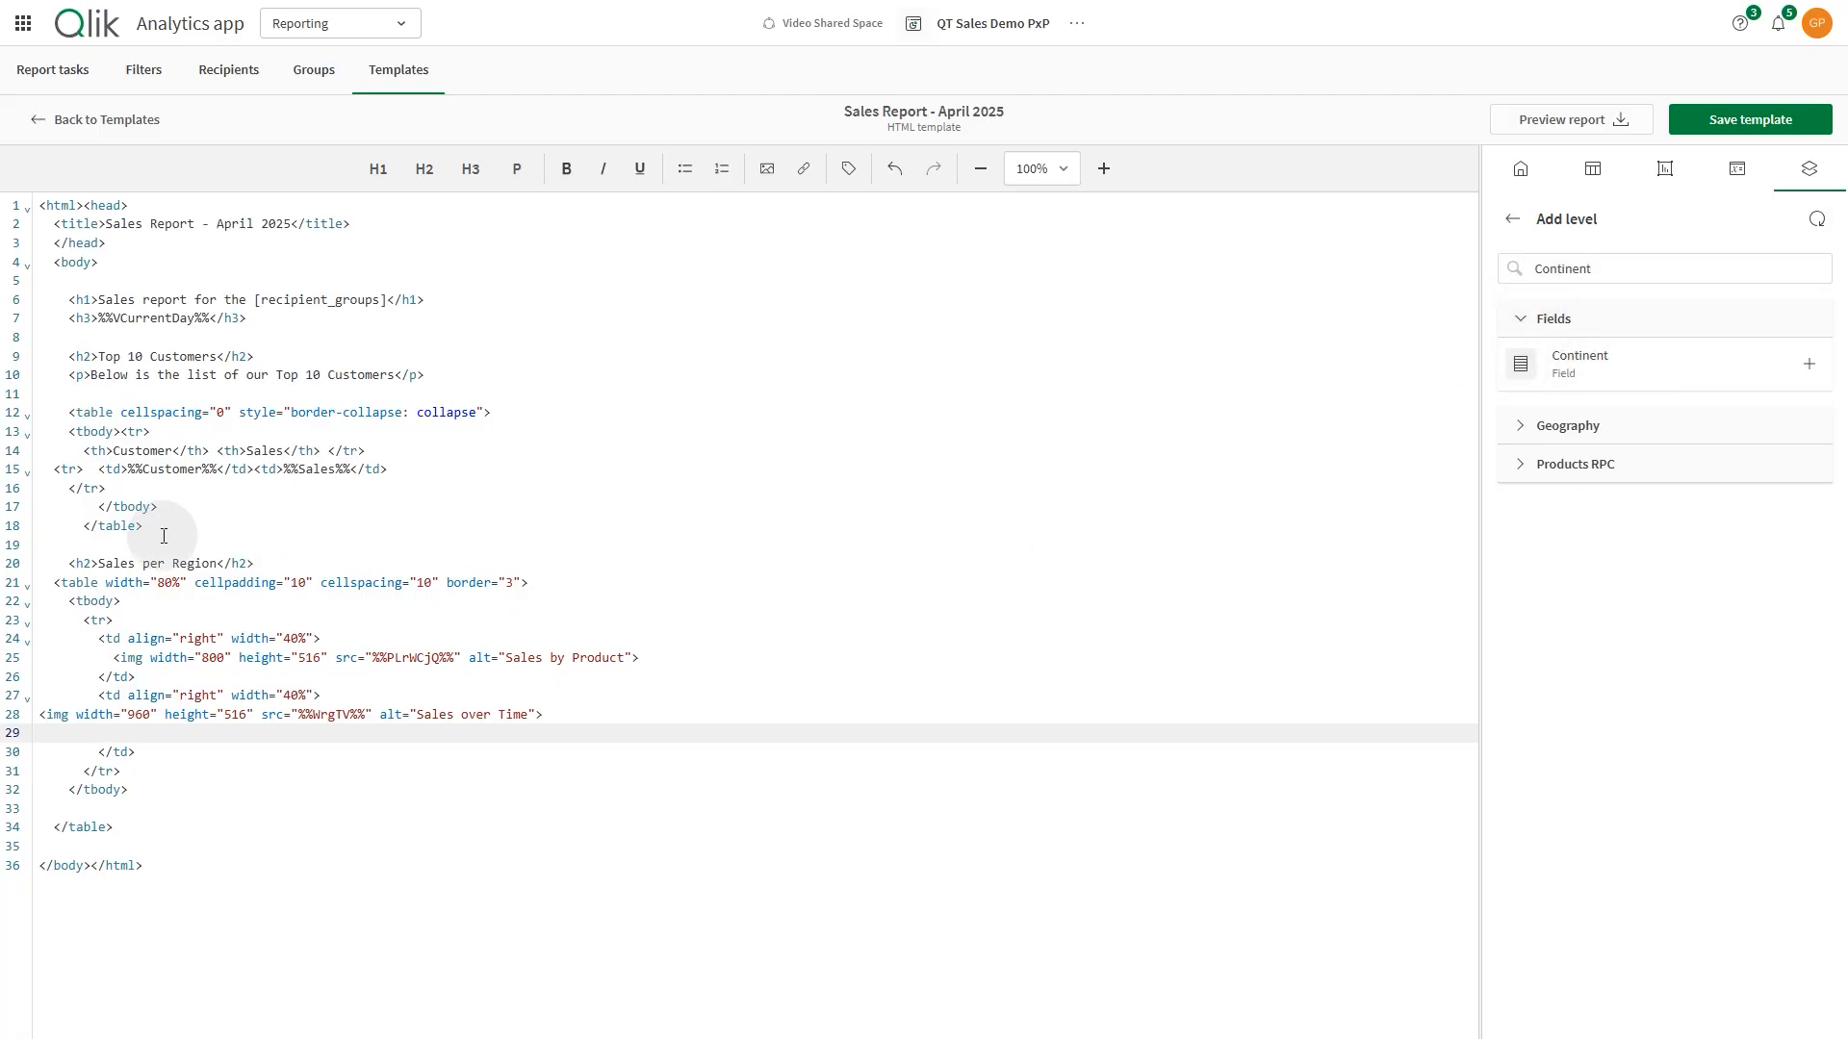
{"action": "left_click", "coordinate": [284, 555]}
{"action": "key", "text": "Return"}
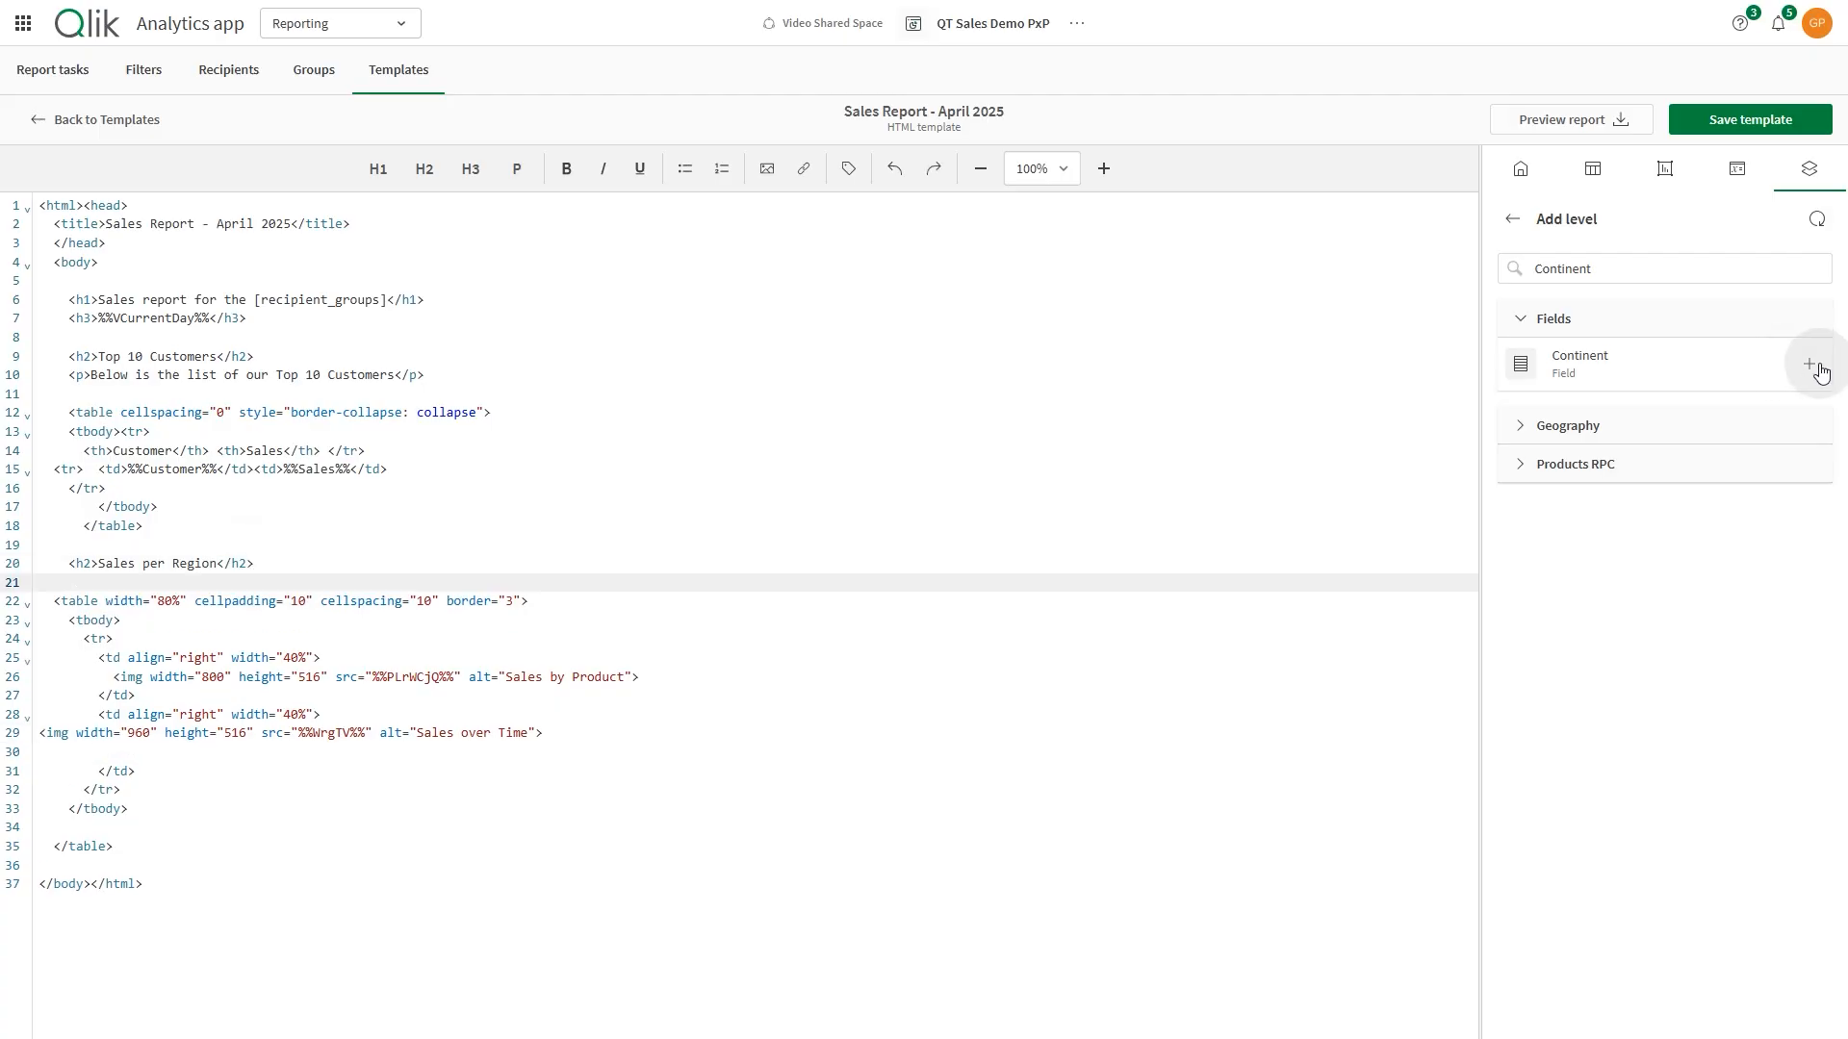
{"action": "left_click", "coordinate": [1809, 364]}
{"action": "left_click", "coordinate": [1516, 291]}
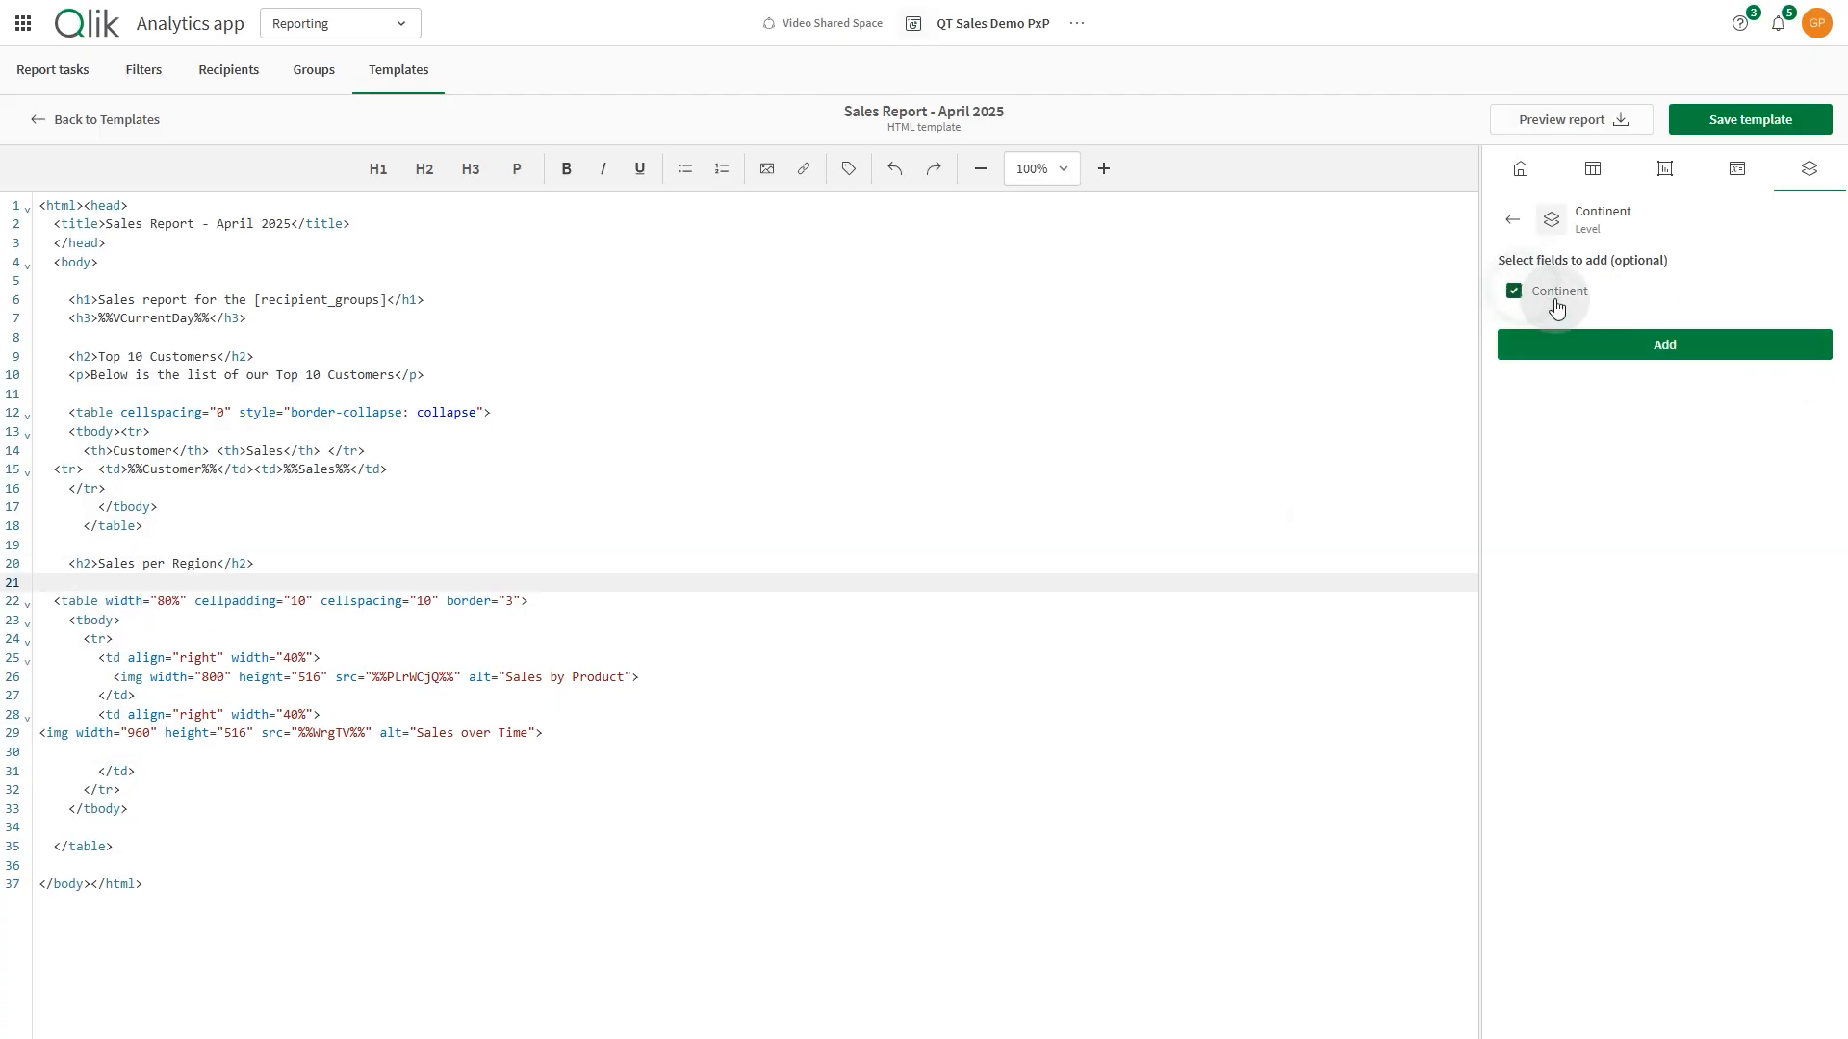
{"action": "left_click", "coordinate": [1656, 347]}
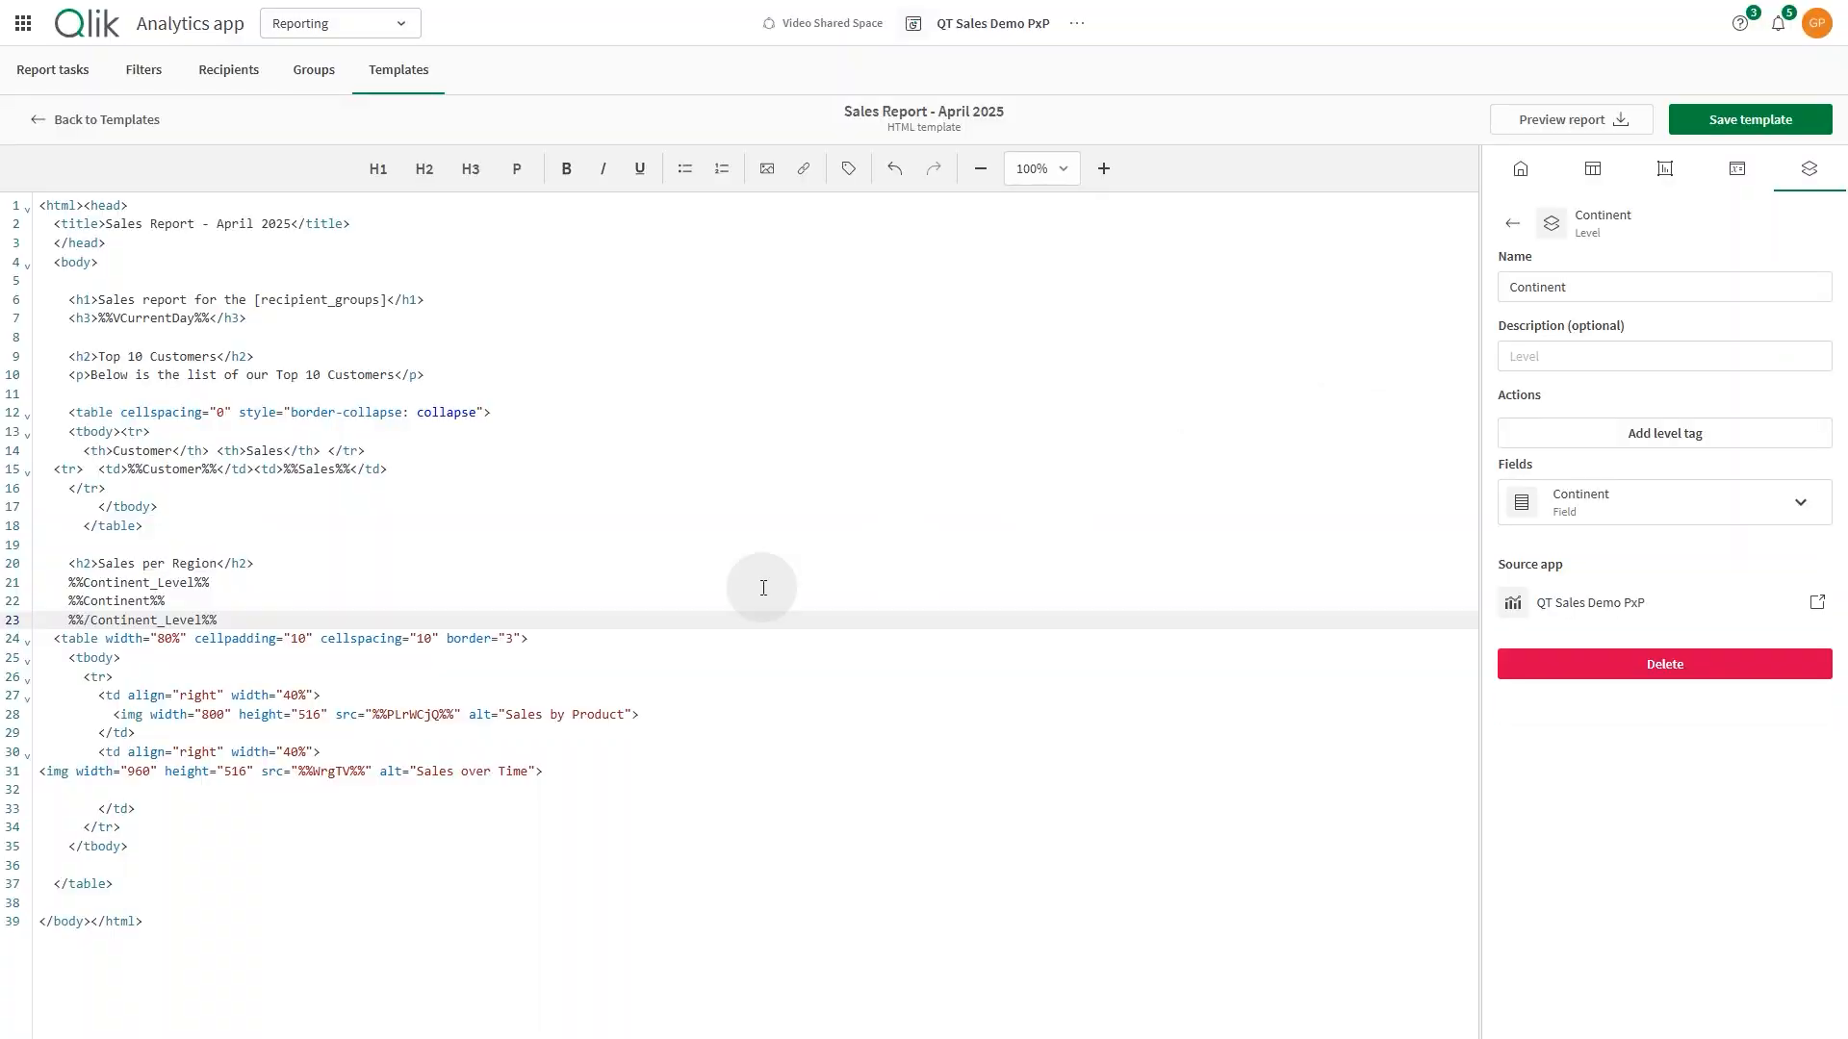
Step: Move the closing %%/Continent_Level%% tag to below the chart table's </table> tag, followed by blank lines
{"action": "left_click_drag", "start_coordinate": [219, 620], "coordinate": [50, 616]}
{"action": "key", "text": "BackSpace"}
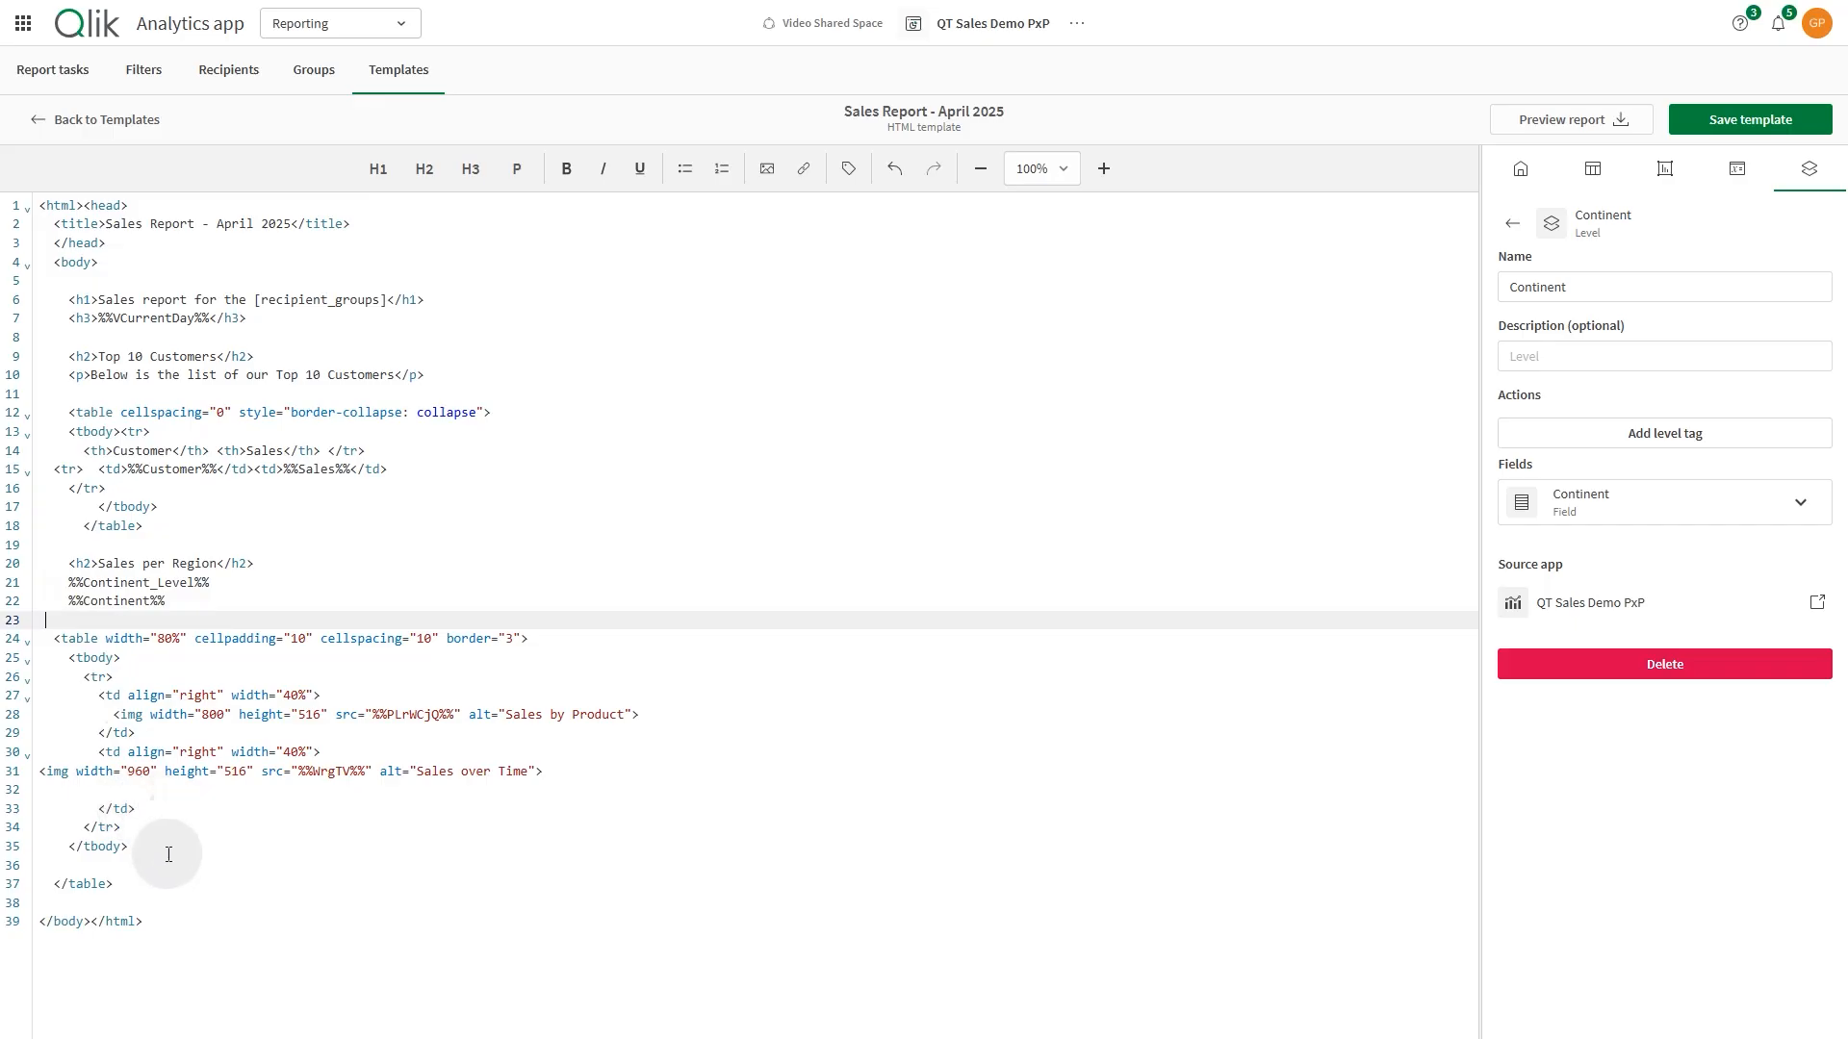
{"action": "left_click", "coordinate": [122, 873]}
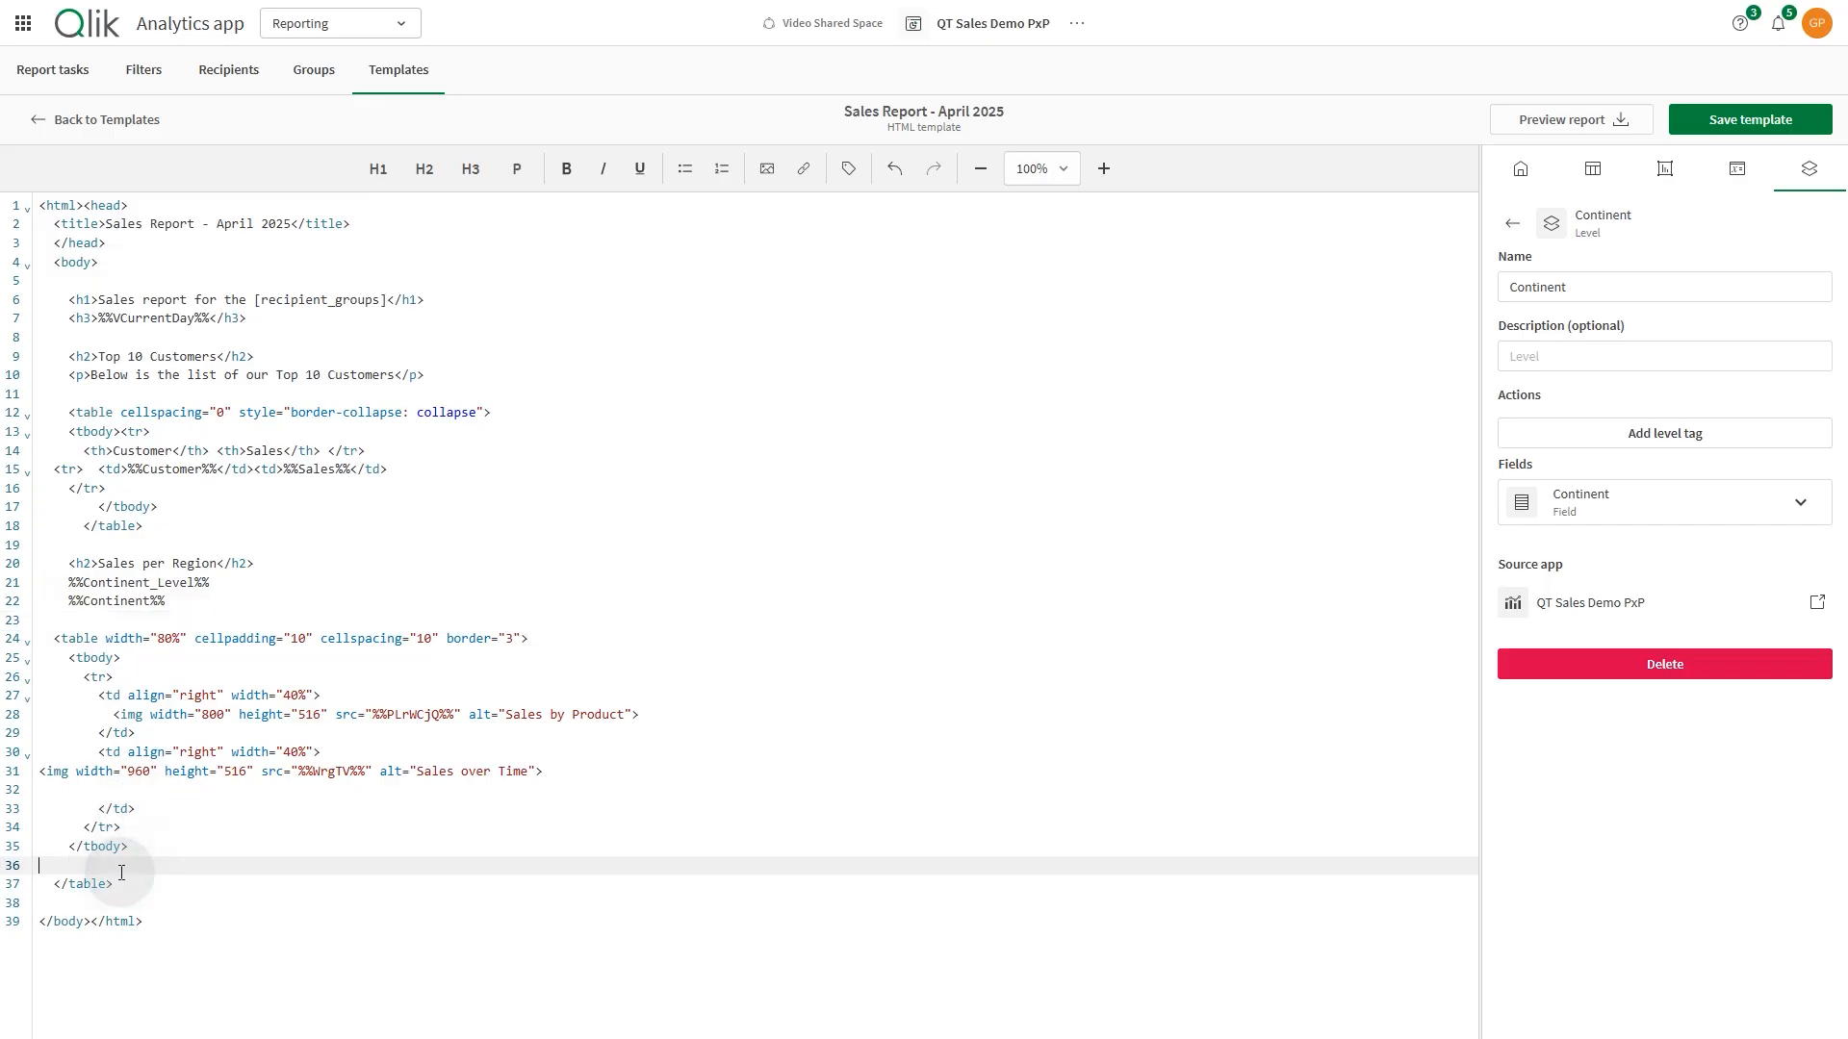
{"action": "key", "text": "BackSpace"}
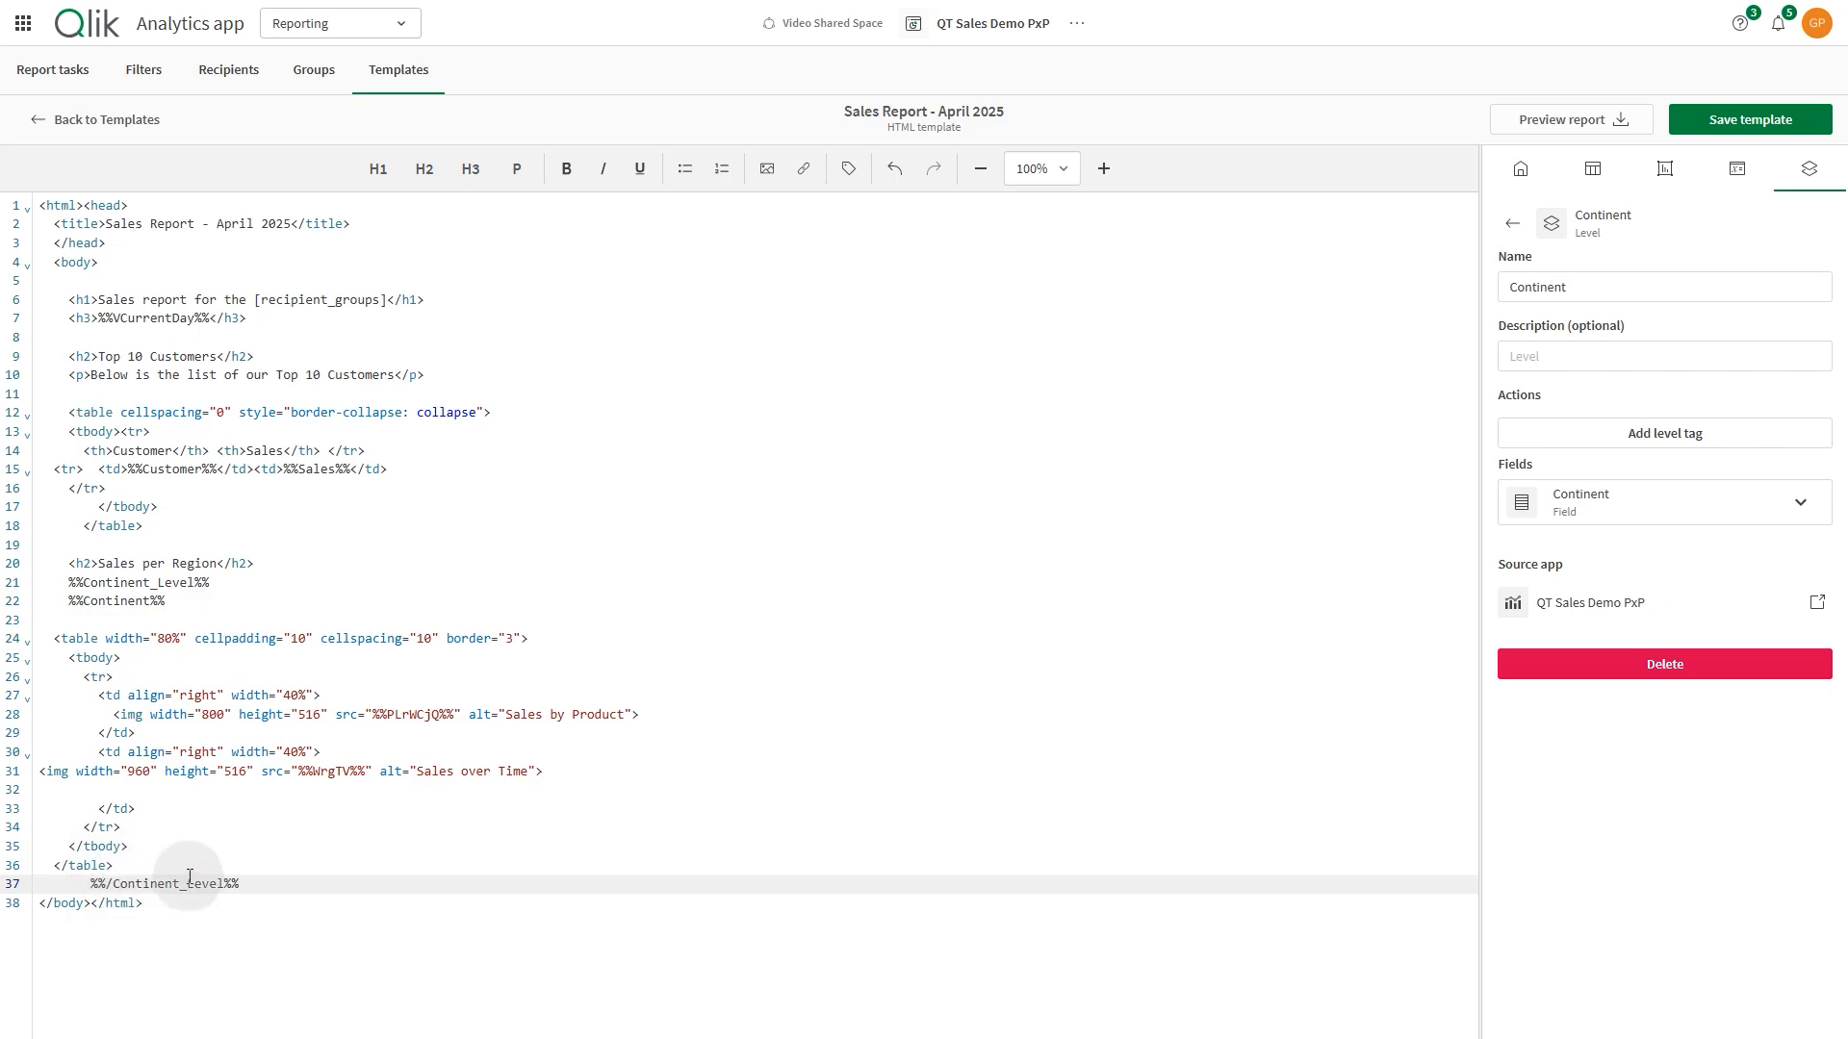
{"action": "key", "text": "Return"}
{"action": "key", "text": "Return"}
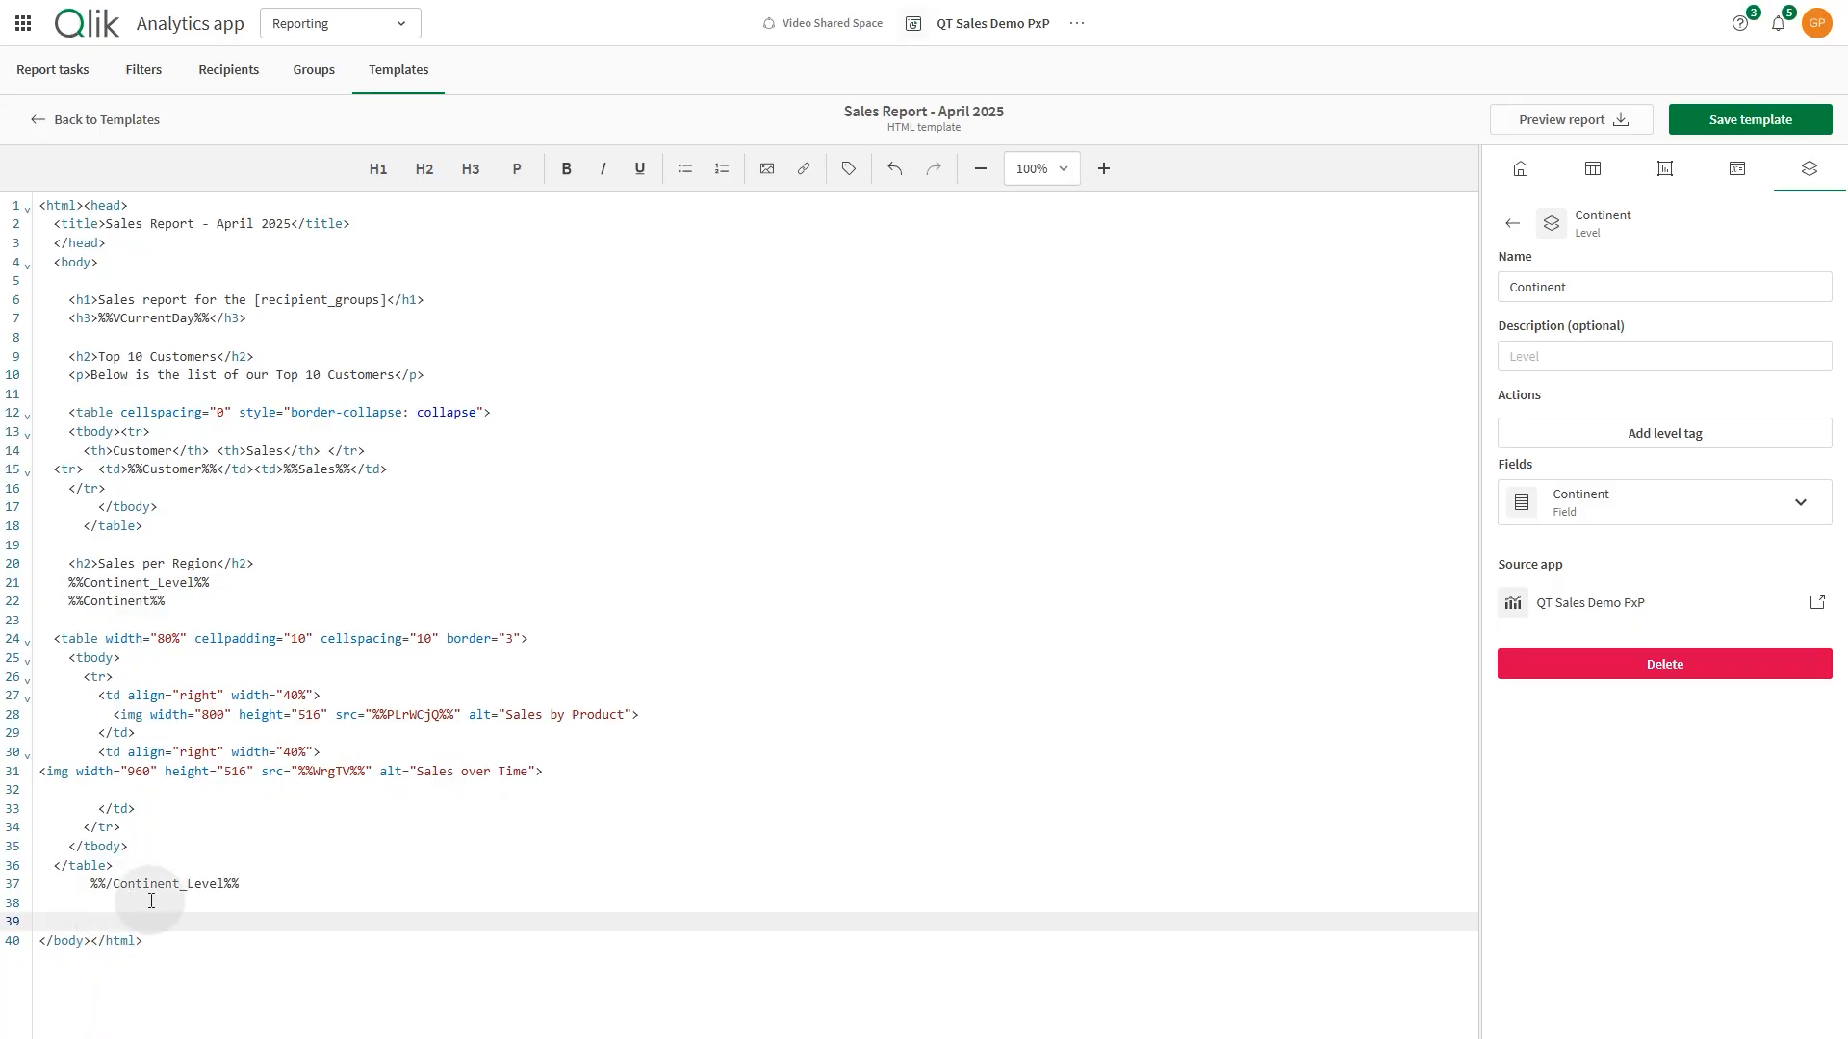
Step: Format the %%Continent%% field tag as a level 3 heading
{"action": "left_click", "coordinate": [196, 603]}
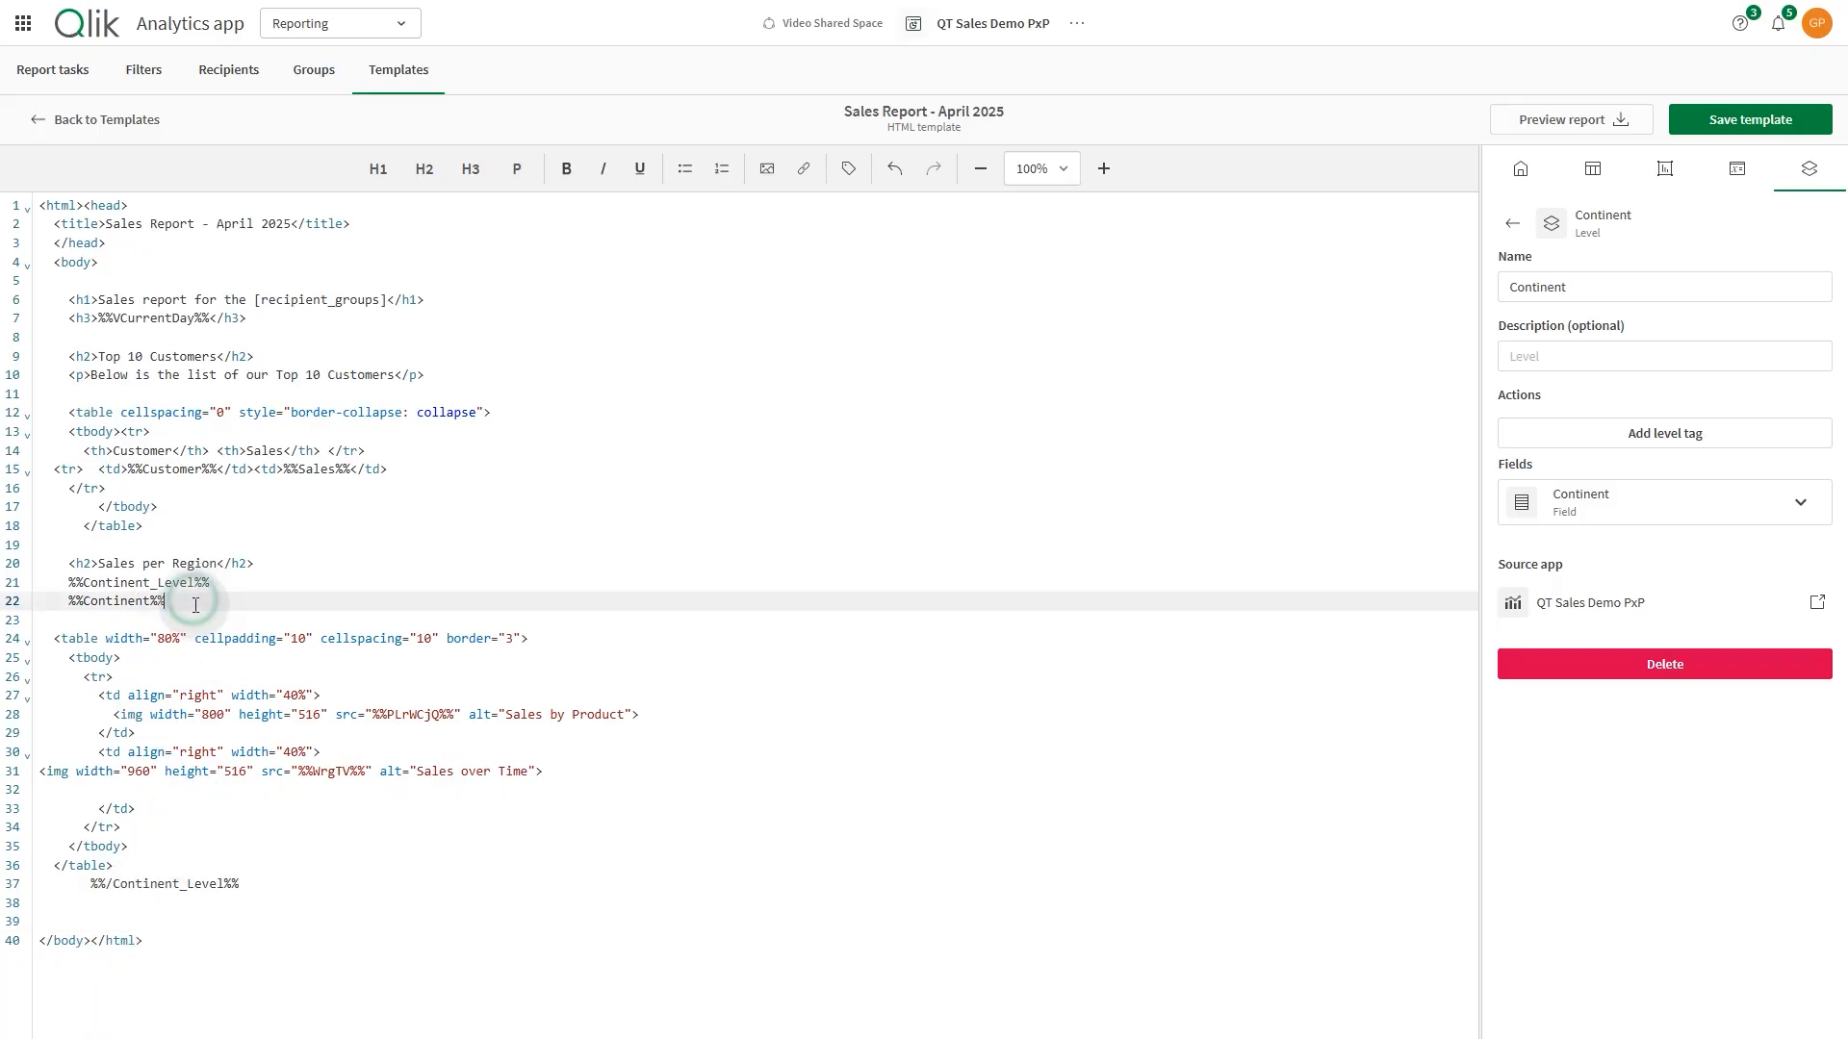
{"action": "left_click_drag", "start_coordinate": [196, 603], "coordinate": [50, 602]}
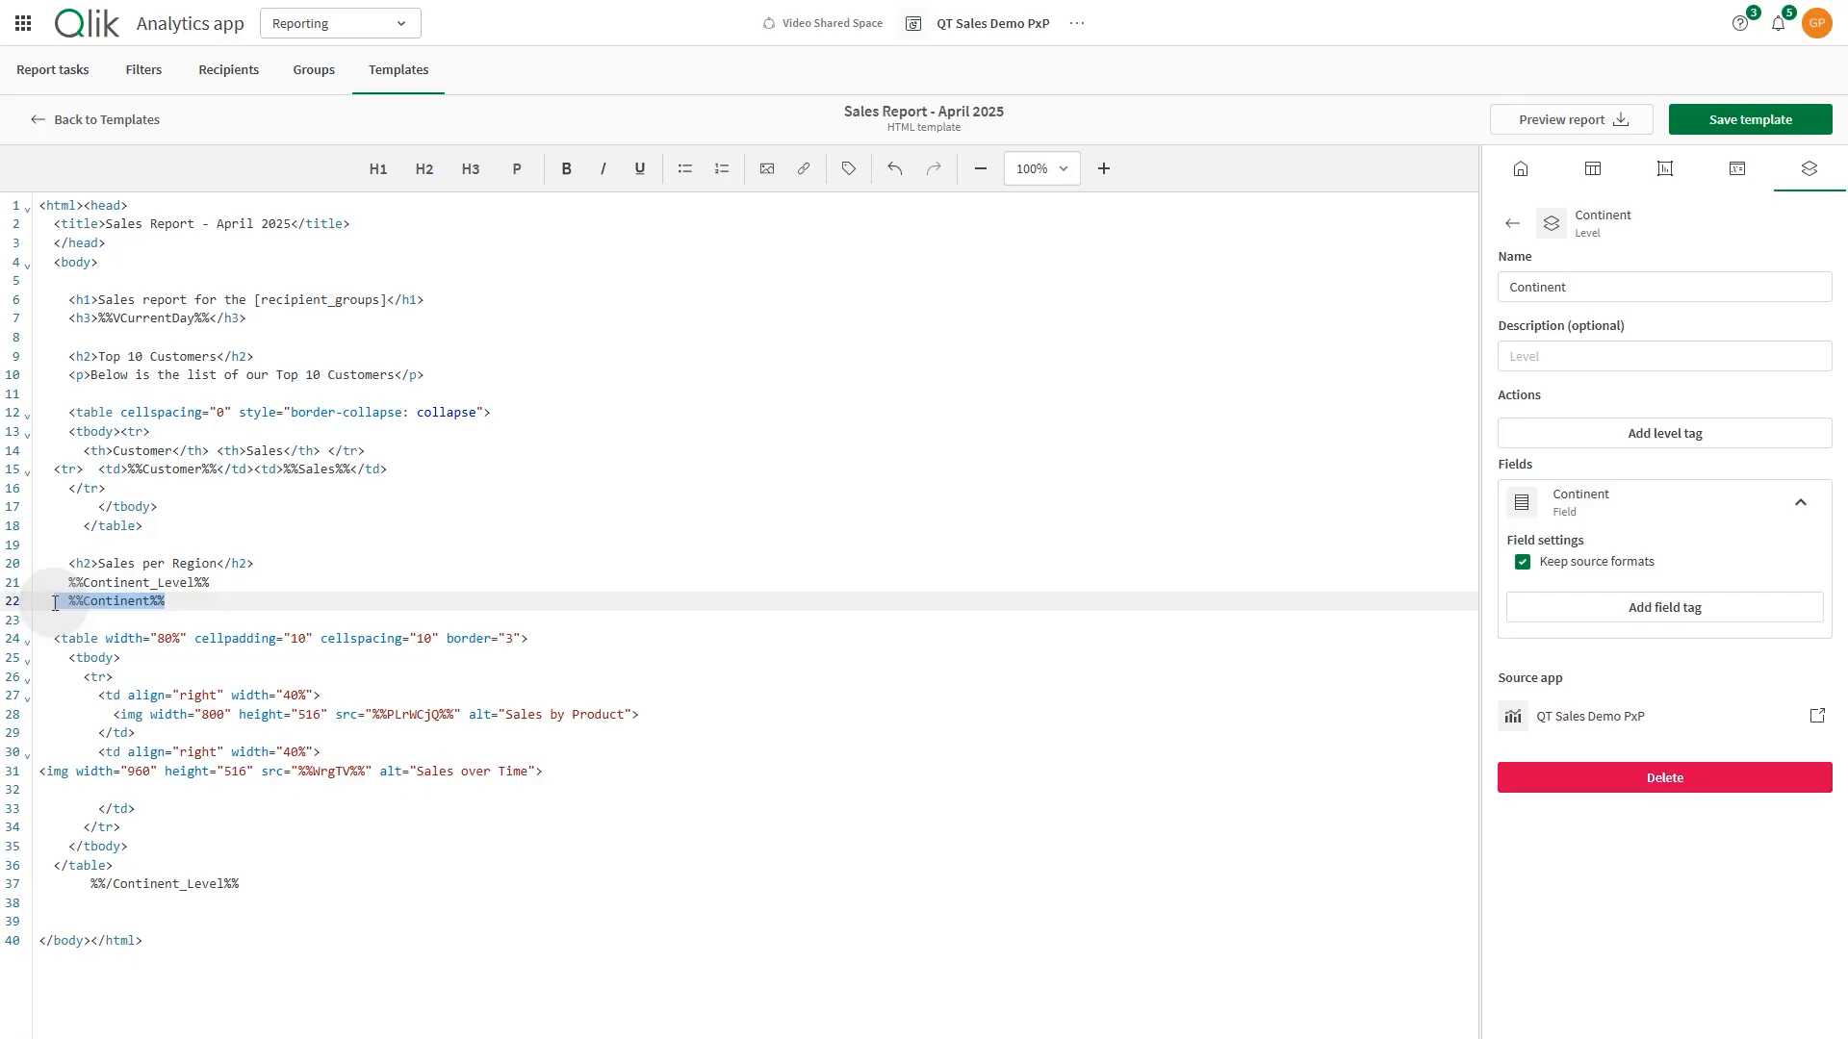
{"action": "left_click", "coordinate": [470, 177]}
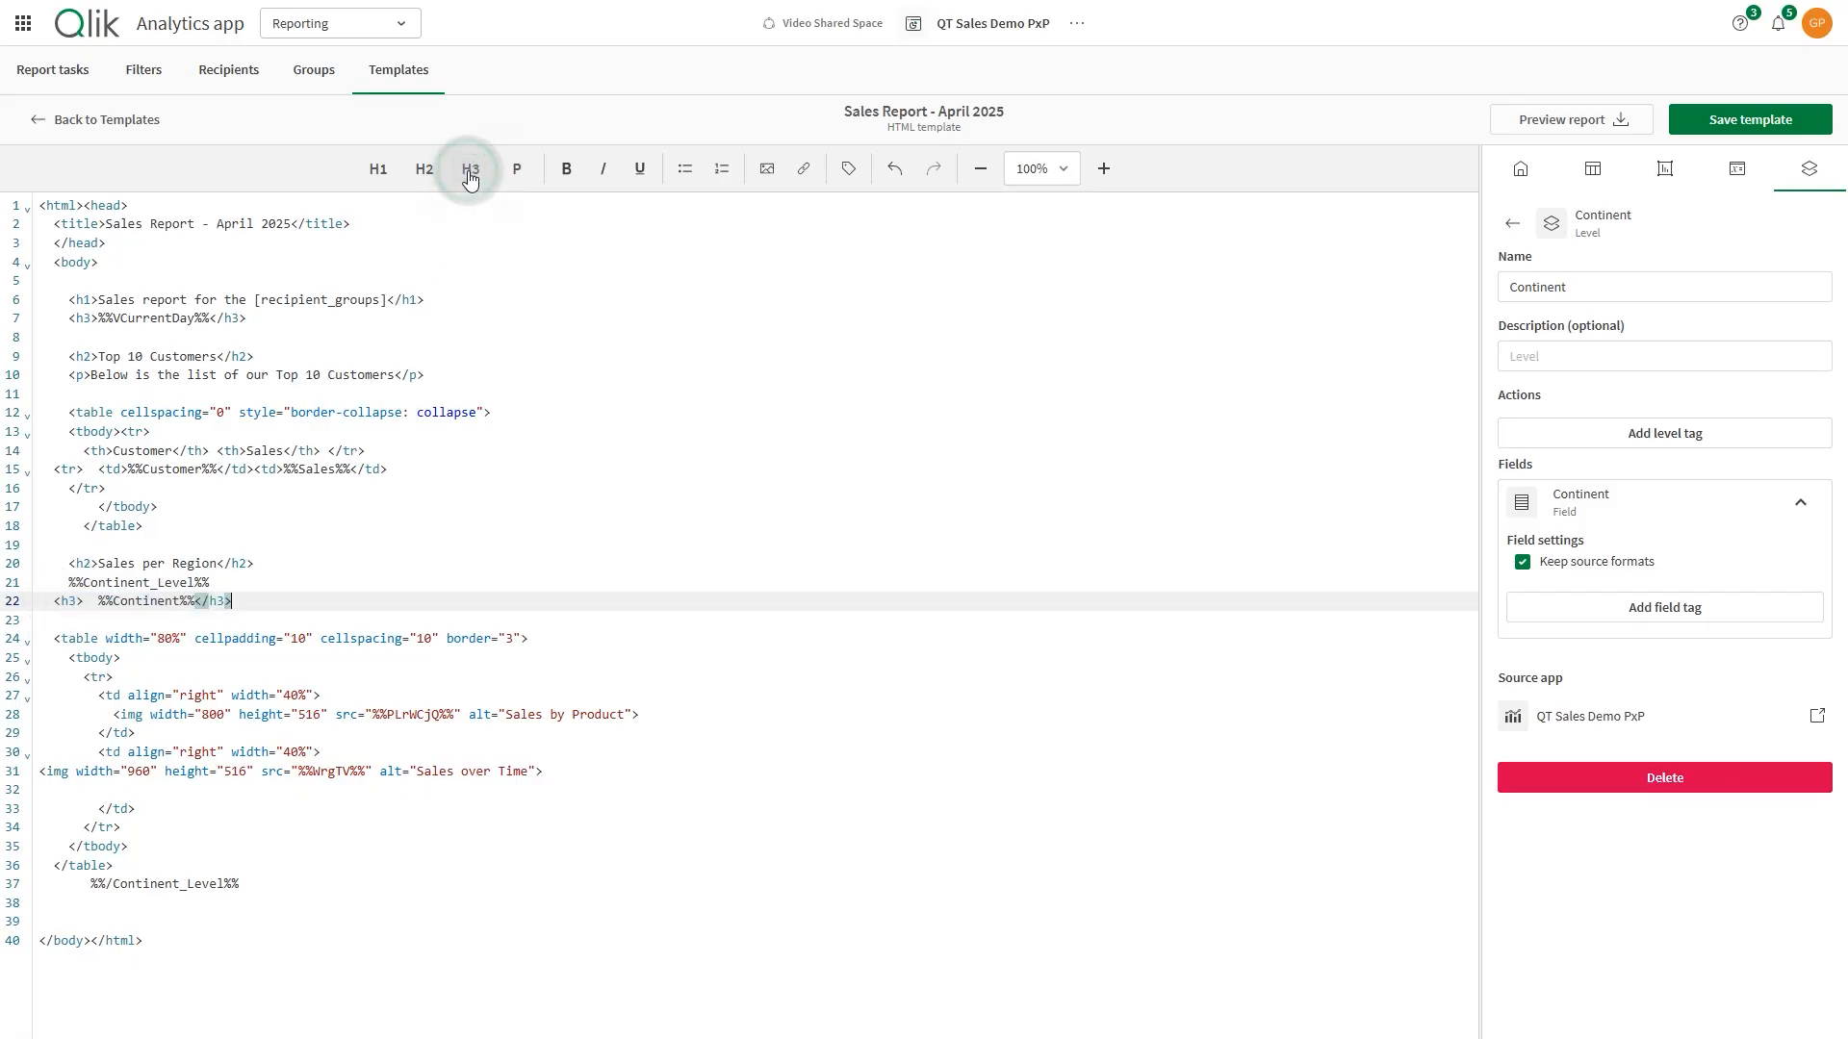
{"action": "left_click", "coordinate": [258, 617]}
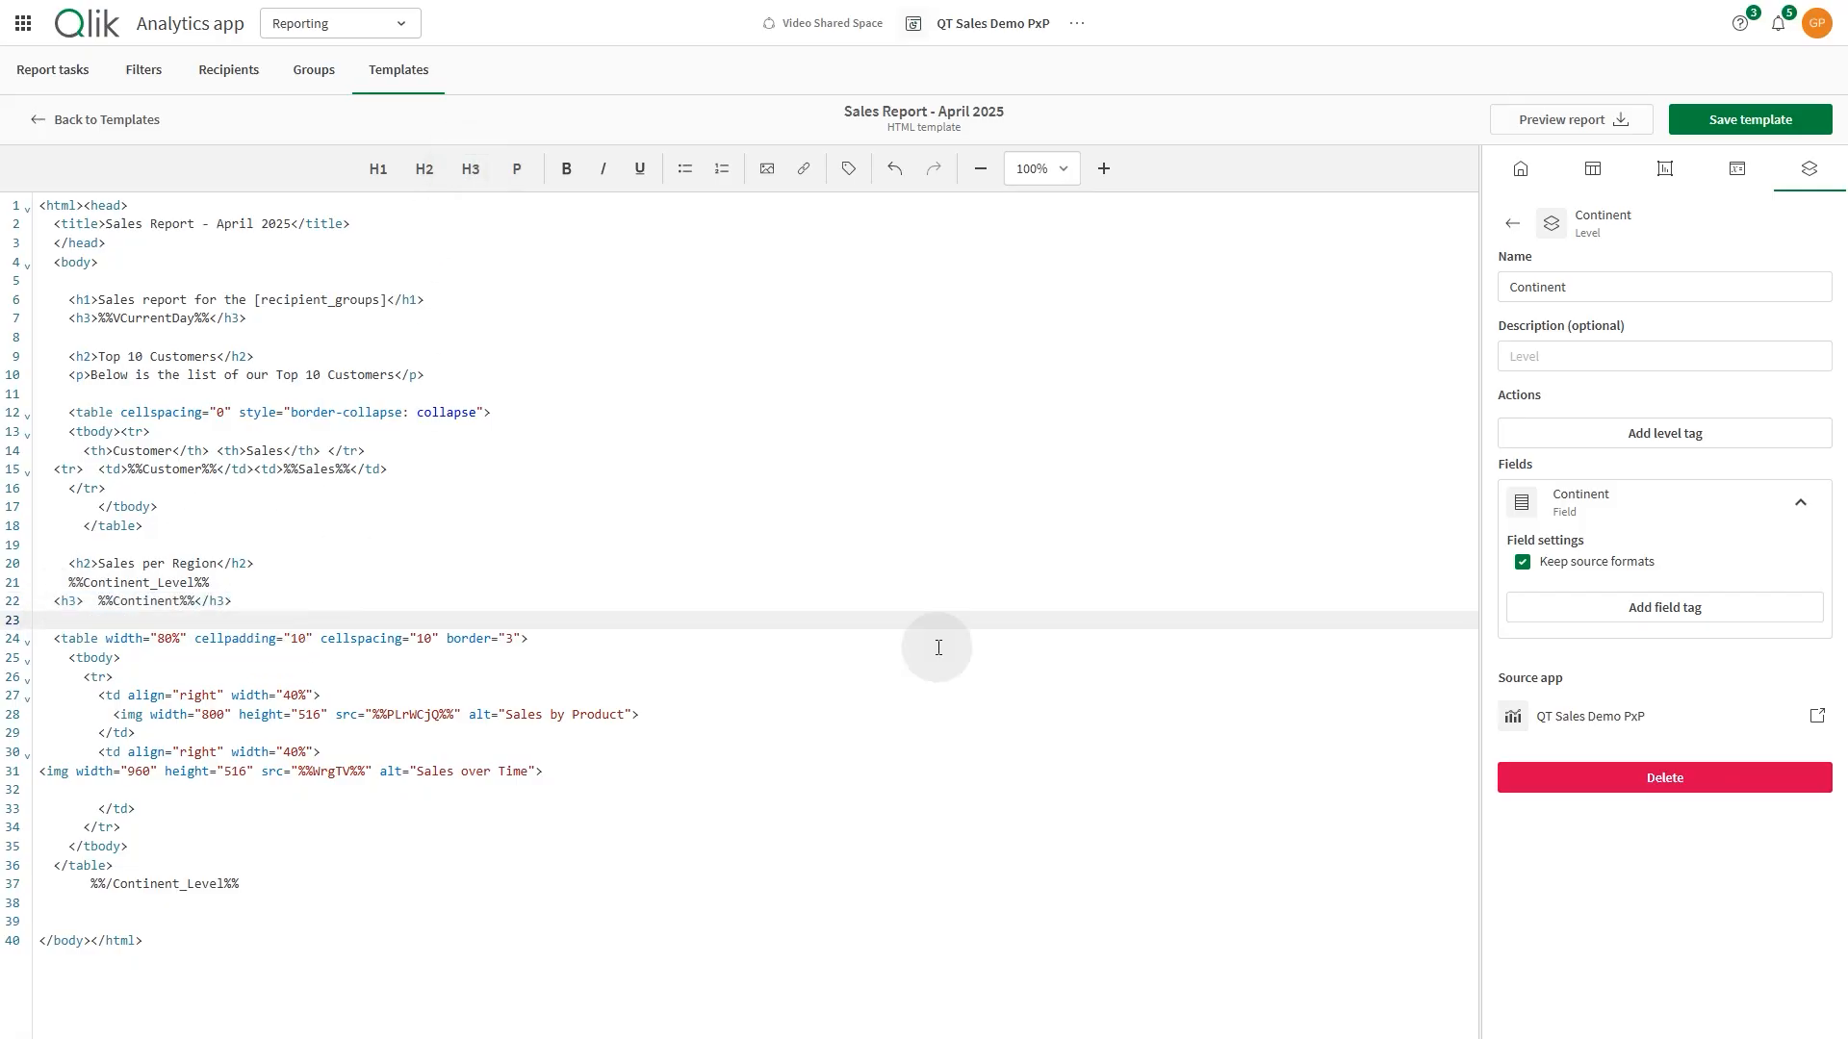
Step: Save the template and preview the report with the Continent level
{"action": "left_click", "coordinate": [1700, 123]}
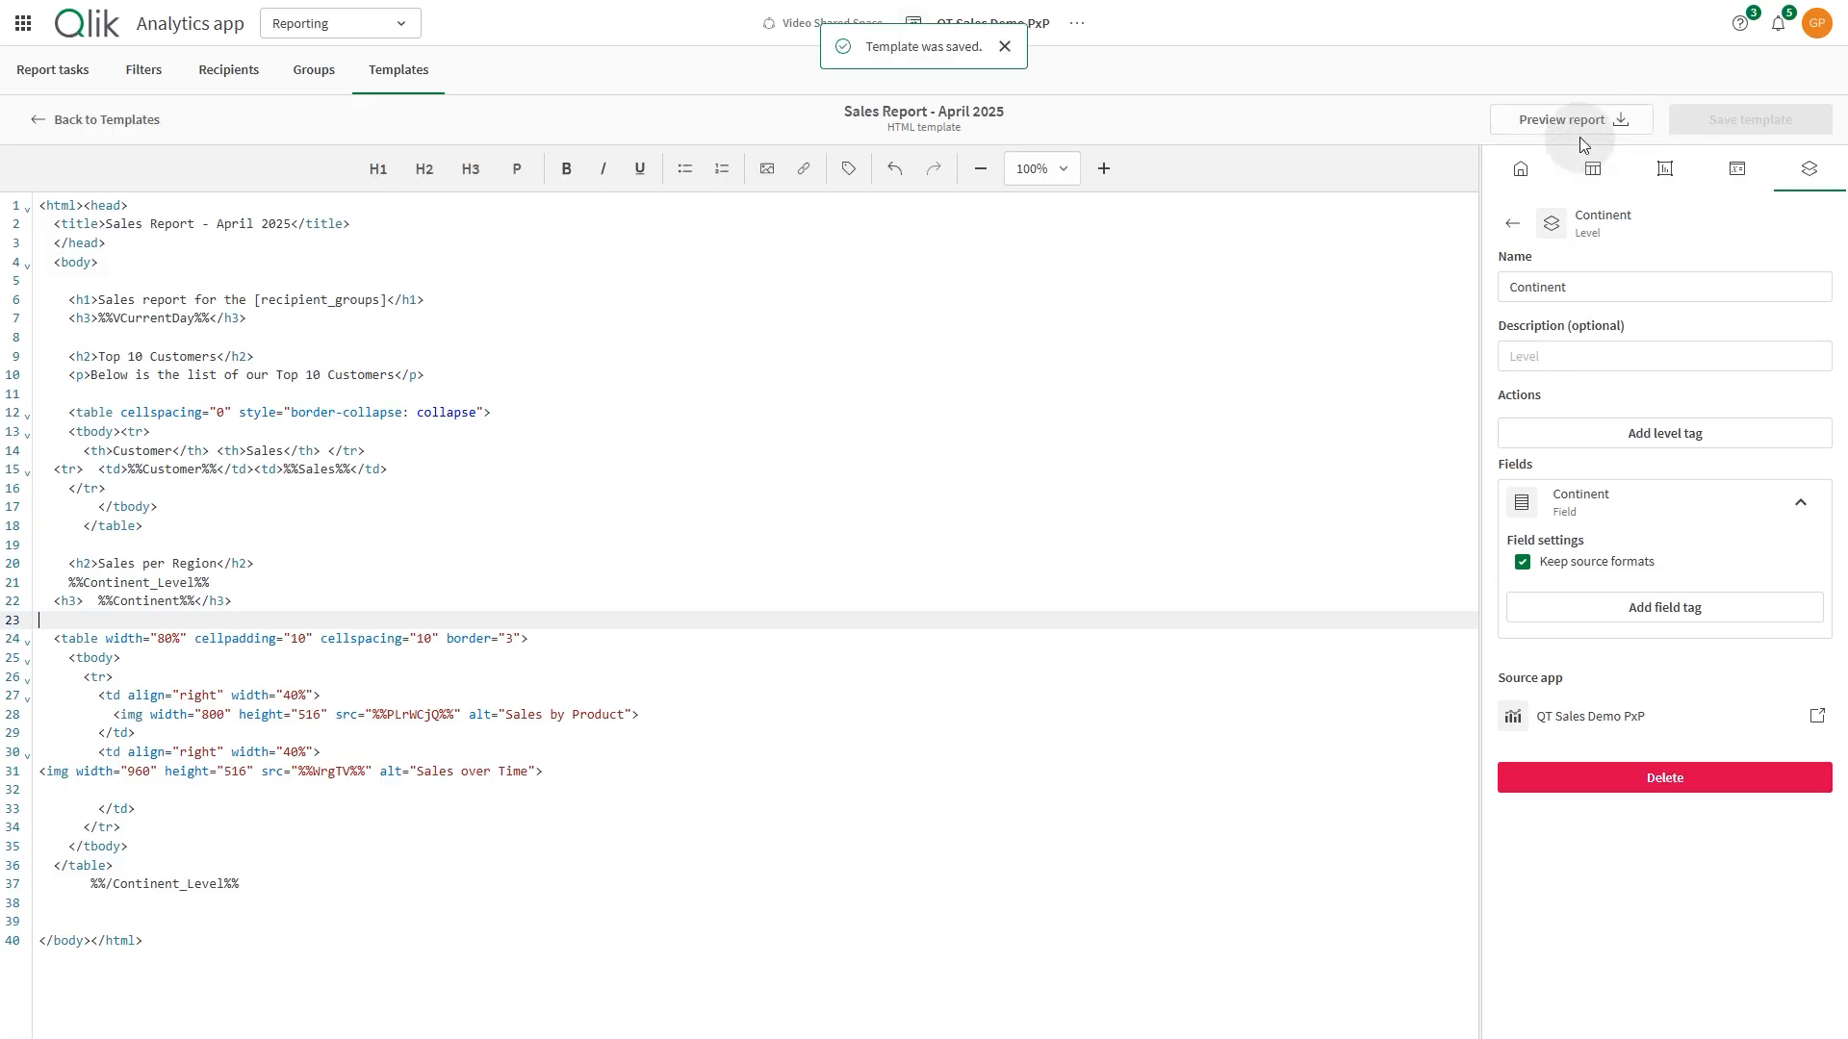
{"action": "left_click", "coordinate": [1576, 121]}
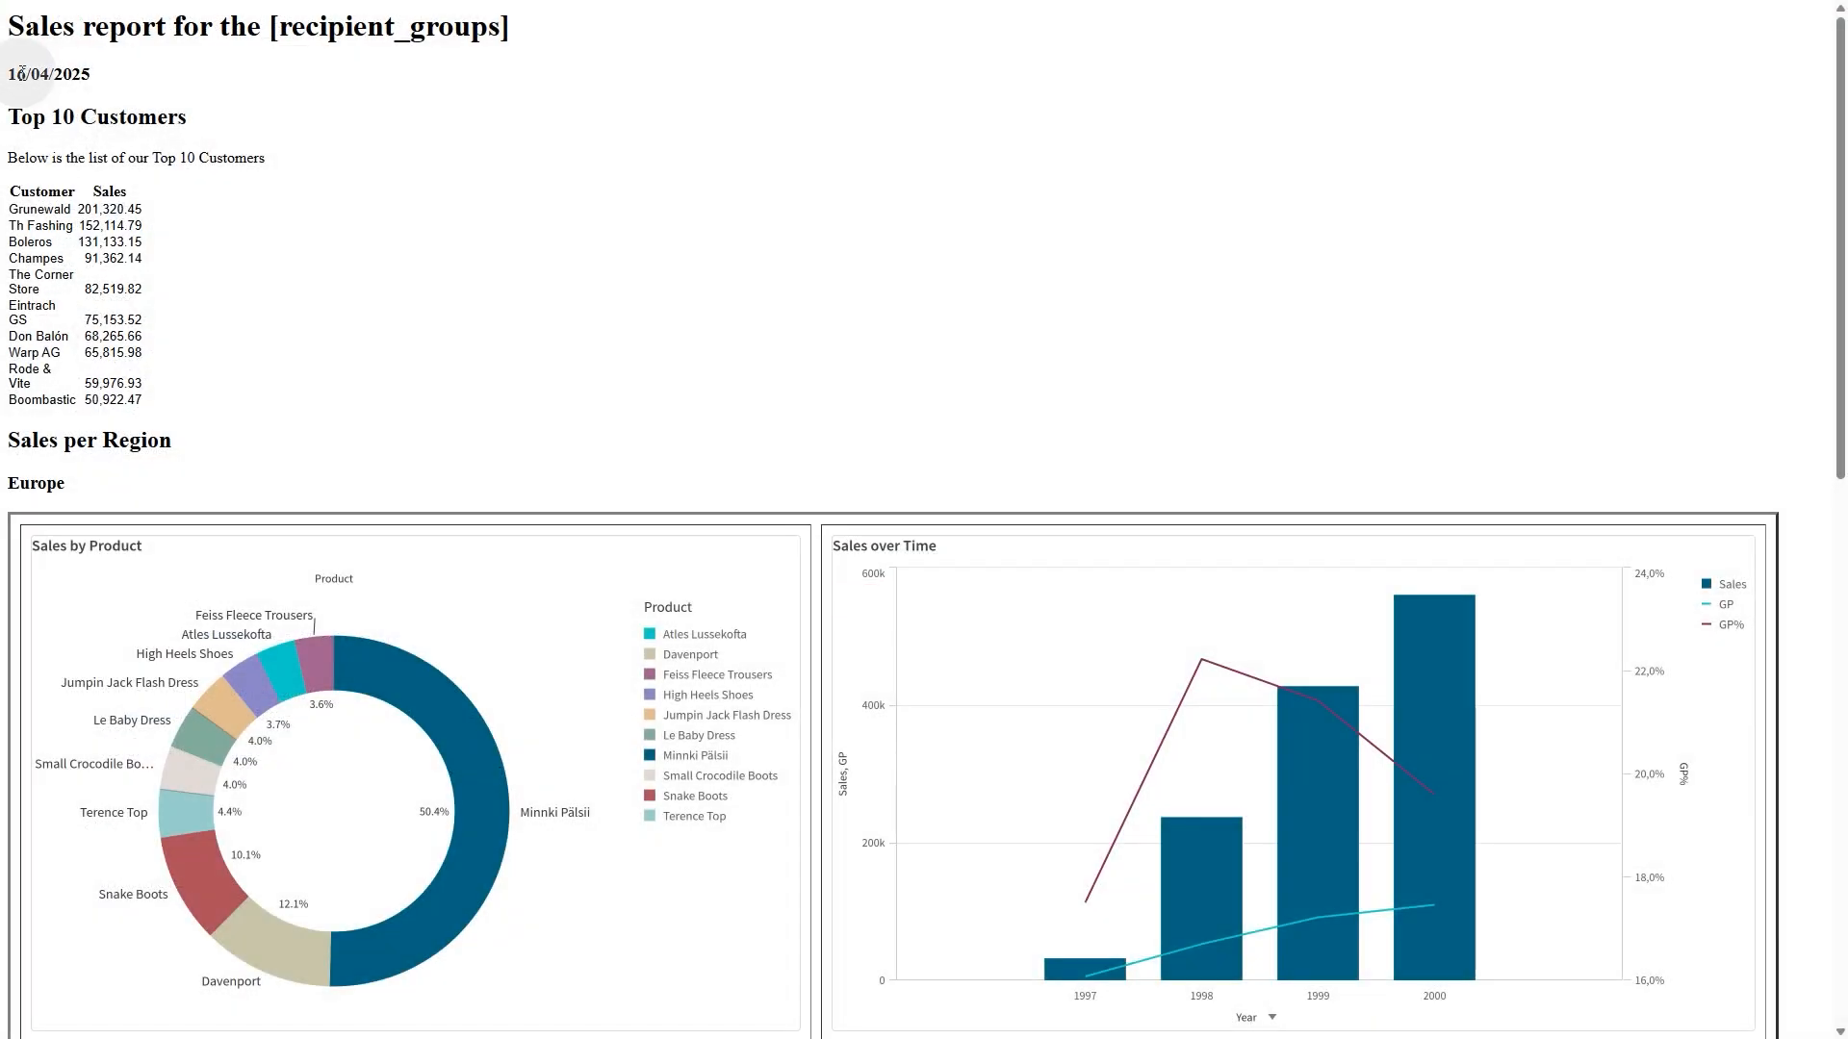
Step: Center the main Sales report heading by adding style="text-align: center" to its h1 tag
{"action": "scroll", "coordinate": [120, 508], "scroll_direction": "down", "scroll_amount": 2}
{"action": "scroll", "coordinate": [119, 508], "scroll_direction": "down", "scroll_amount": 12}
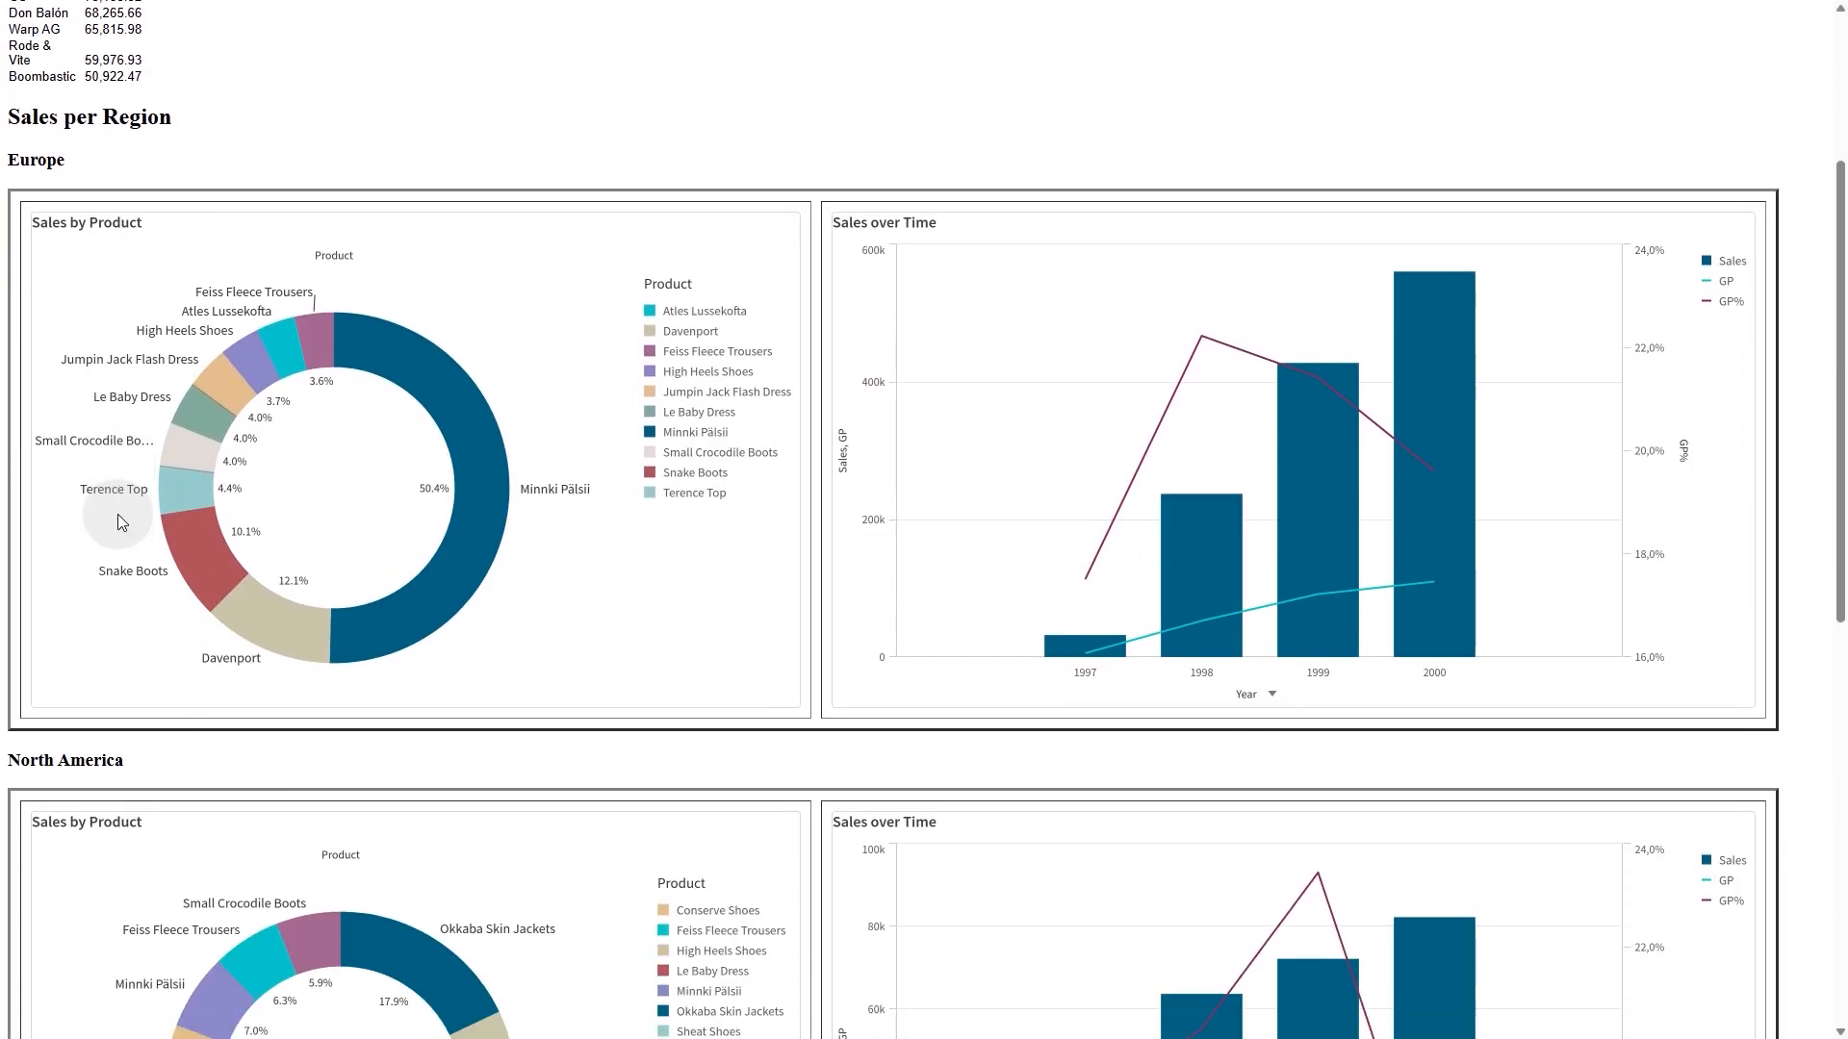
{"action": "type", "text": "style=\"tex\"> Sales report for the [recipient_groups]</h1>"}
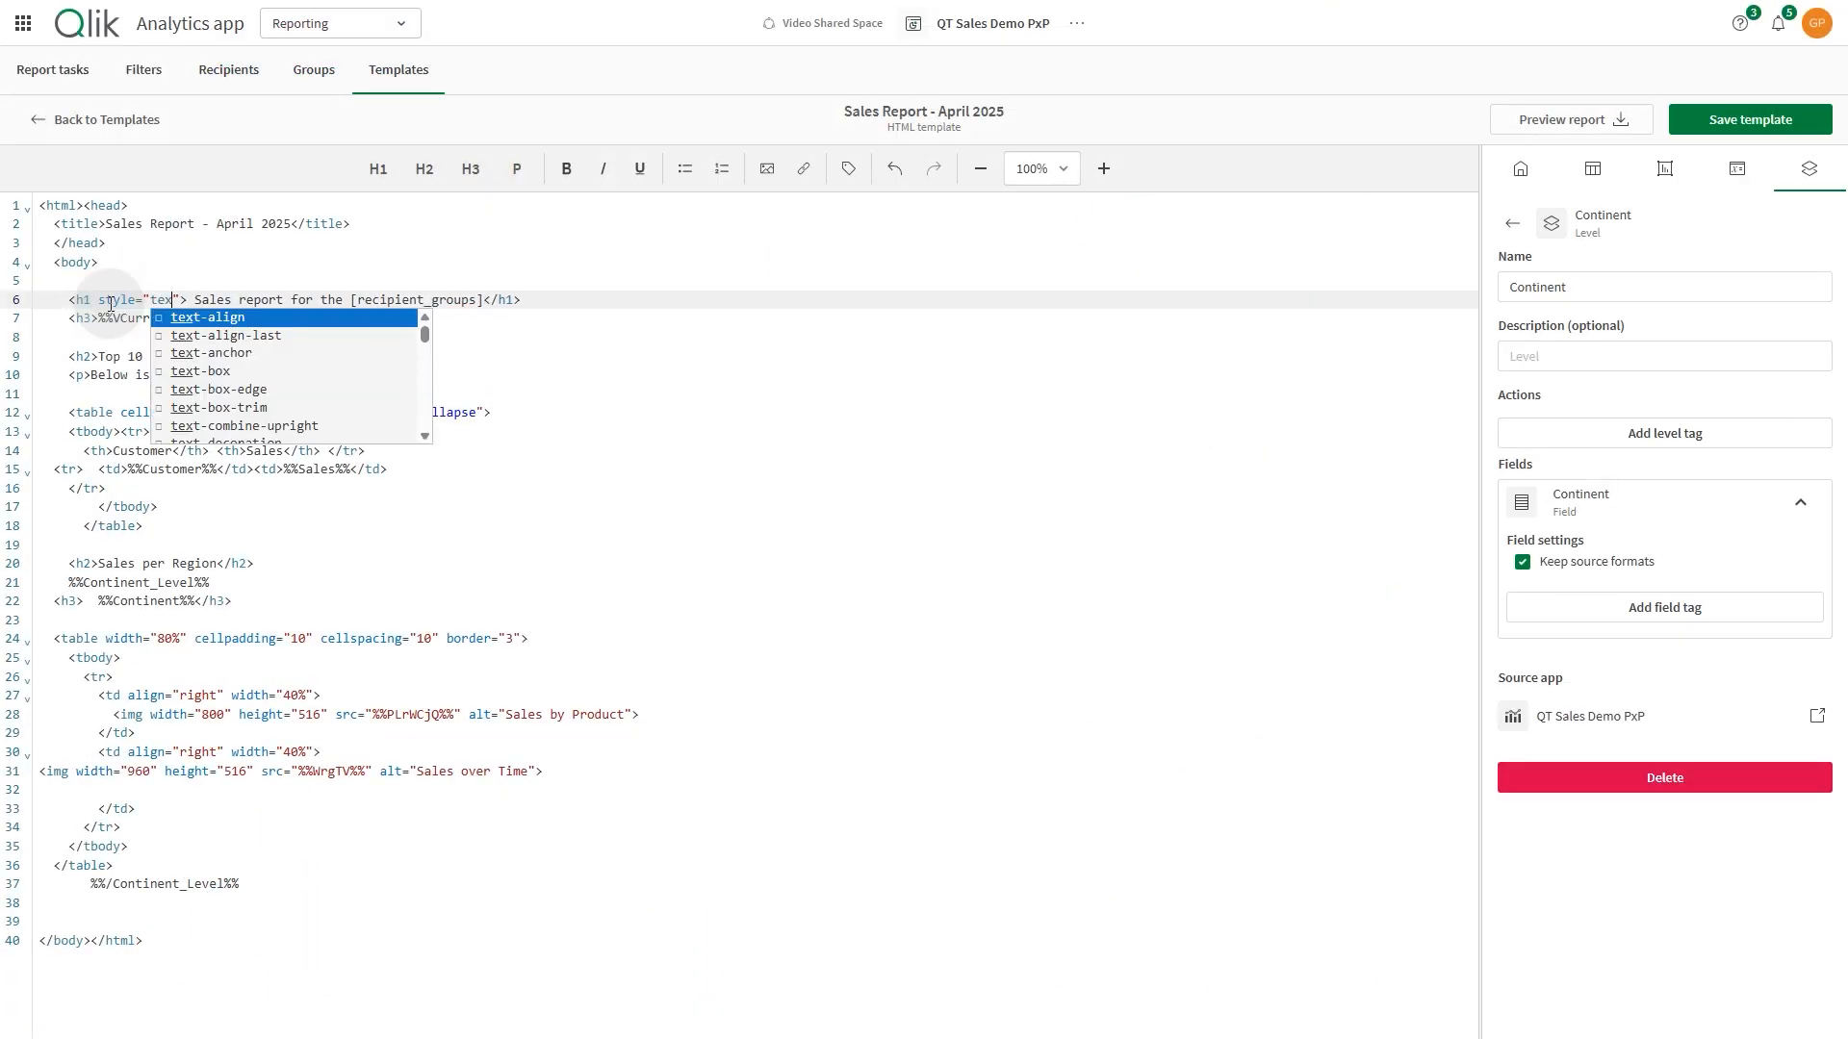
{"action": "key", "text": "Return"}
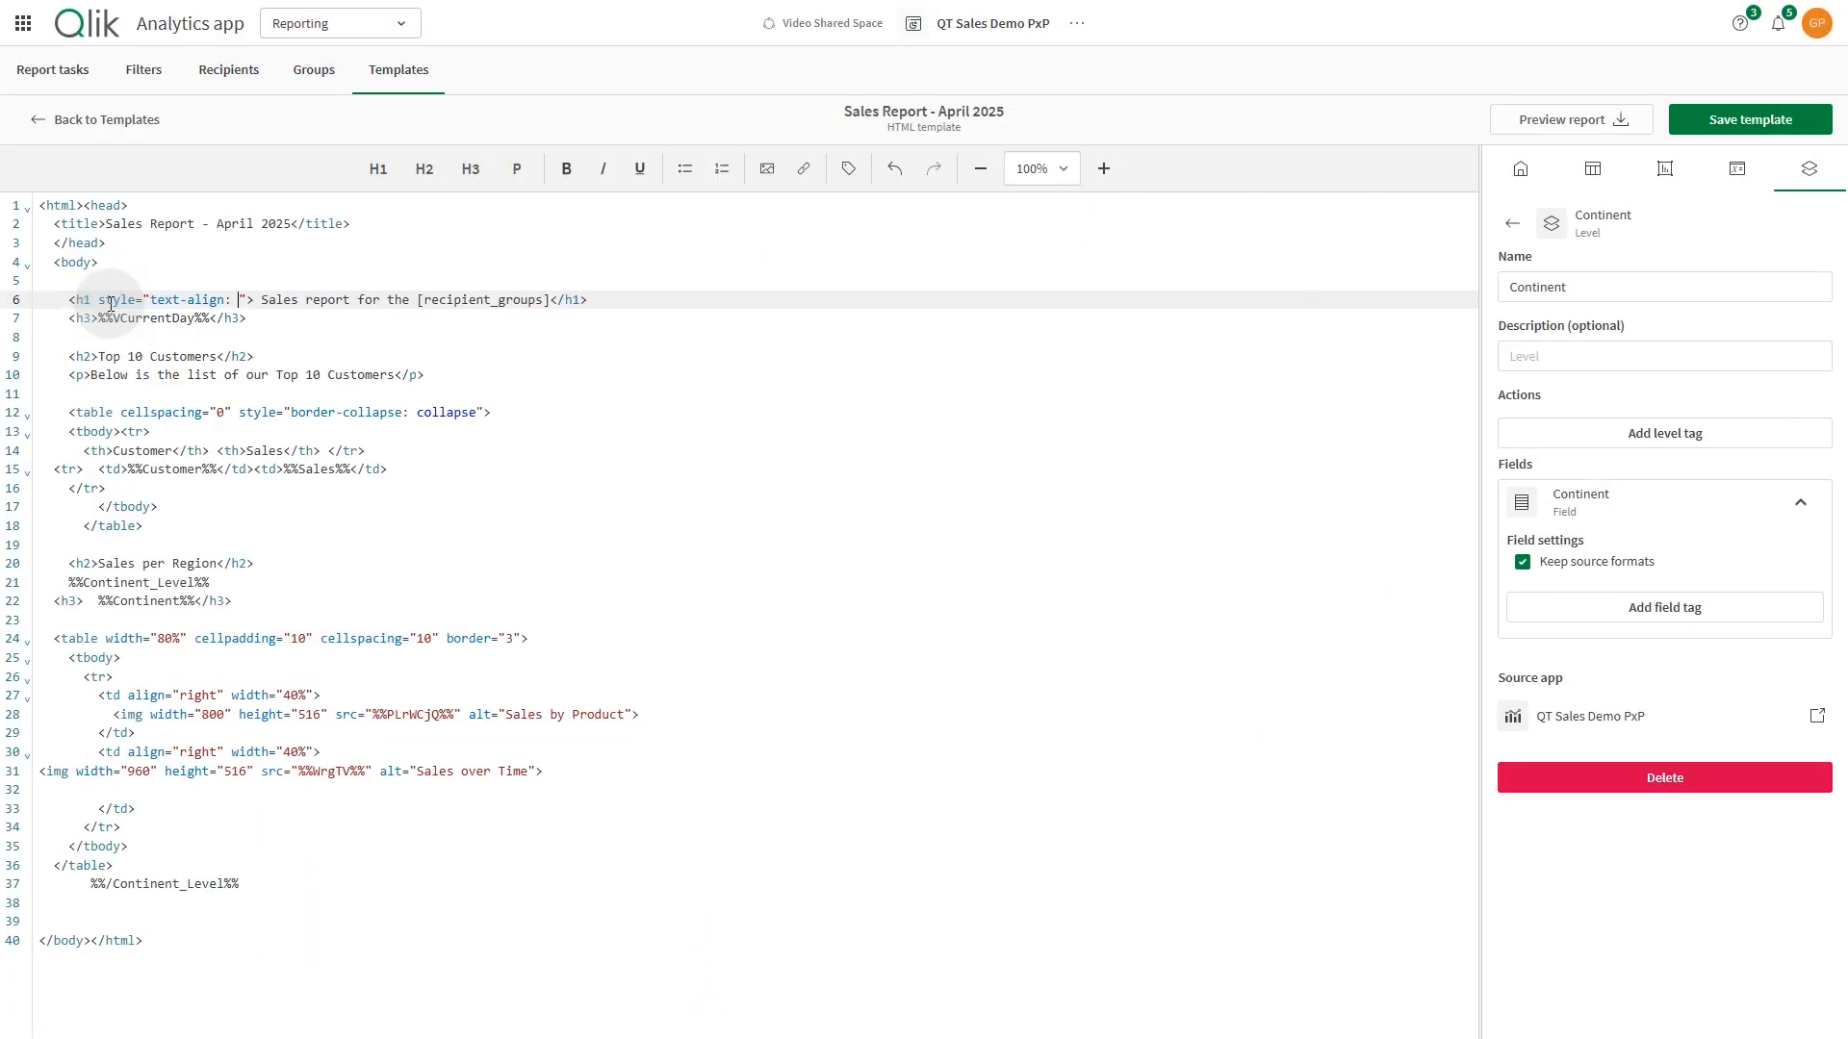
{"action": "type", "text": "center"}
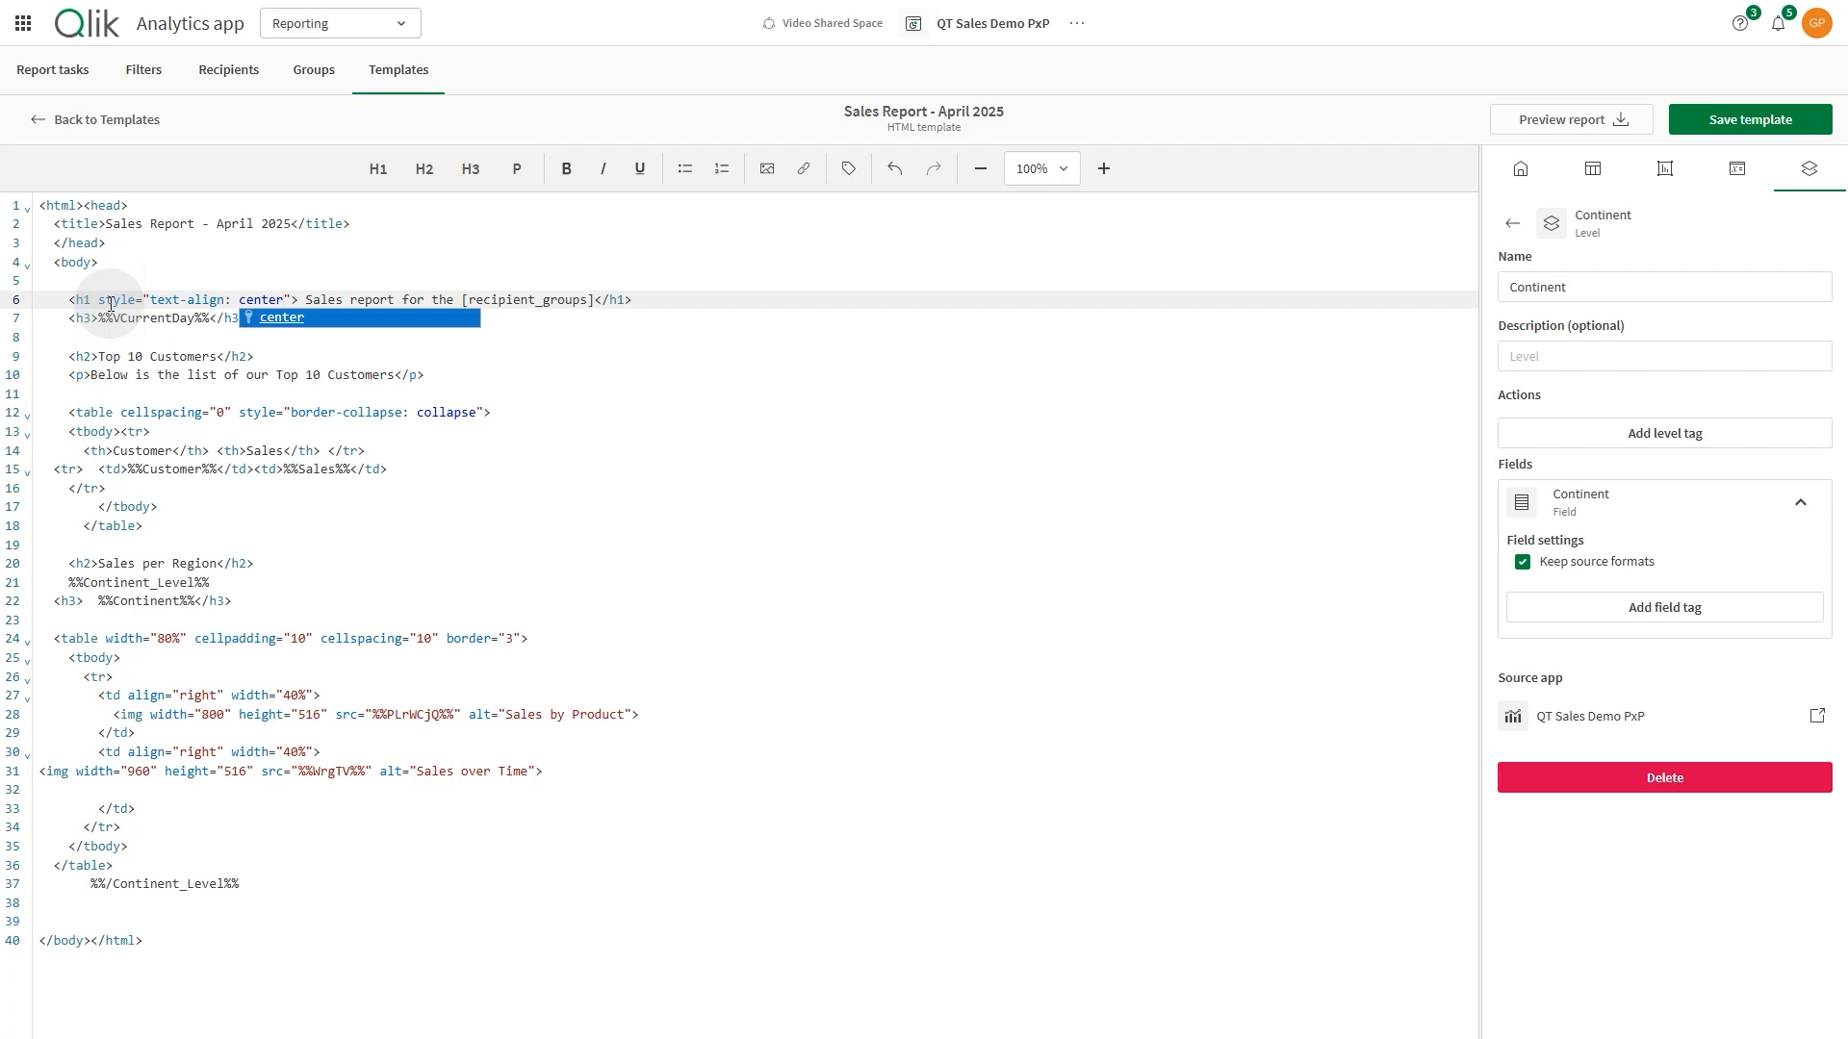
Step: Copy the text-align: center style to the h3 tag around %%VCurrentDay%% and save the template
{"action": "left_click_drag", "start_coordinate": [102, 299], "coordinate": [299, 297]}
{"action": "key", "text": "ctrl+c"}
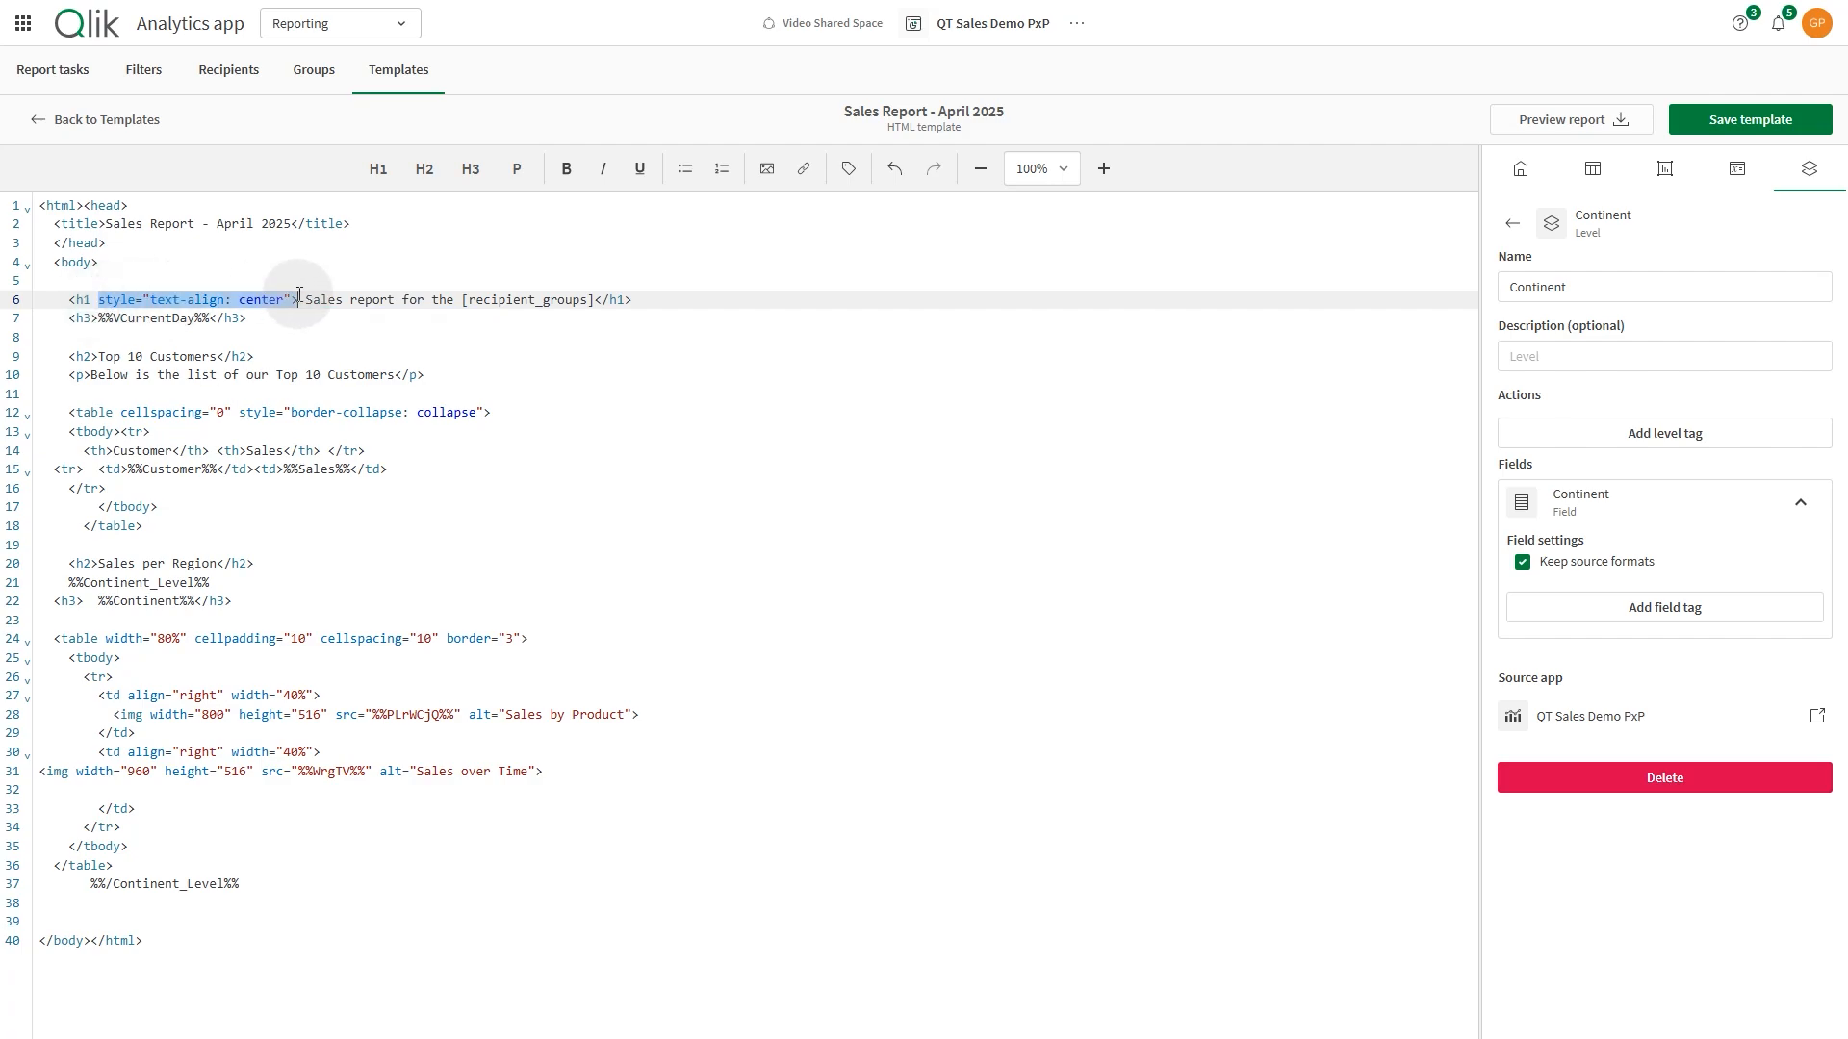
{"action": "left_click", "coordinate": [92, 318]}
{"action": "key", "text": "ctrl+v"}
{"action": "left_click", "coordinate": [1777, 138]}
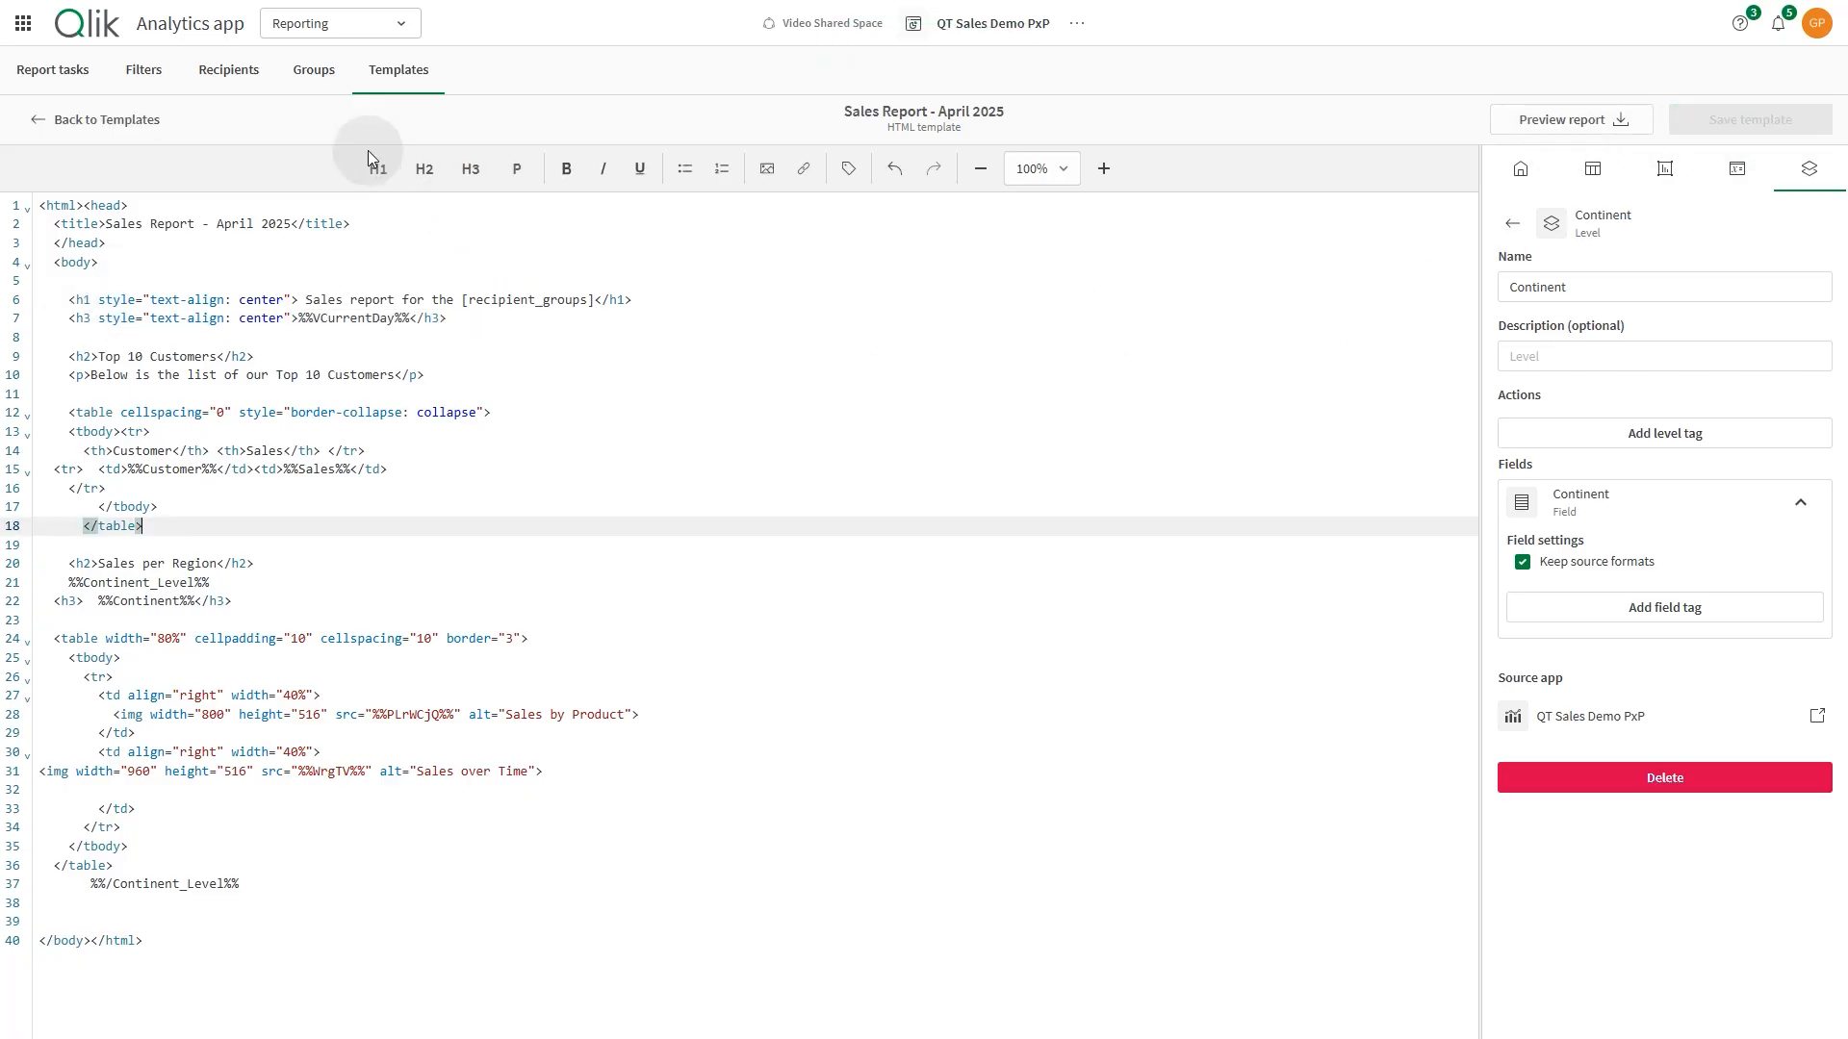
Step: Create a report task titled Sales Report April 2025 that uses the existing Sales Report - April 2025 template
{"action": "left_click", "coordinate": [42, 123]}
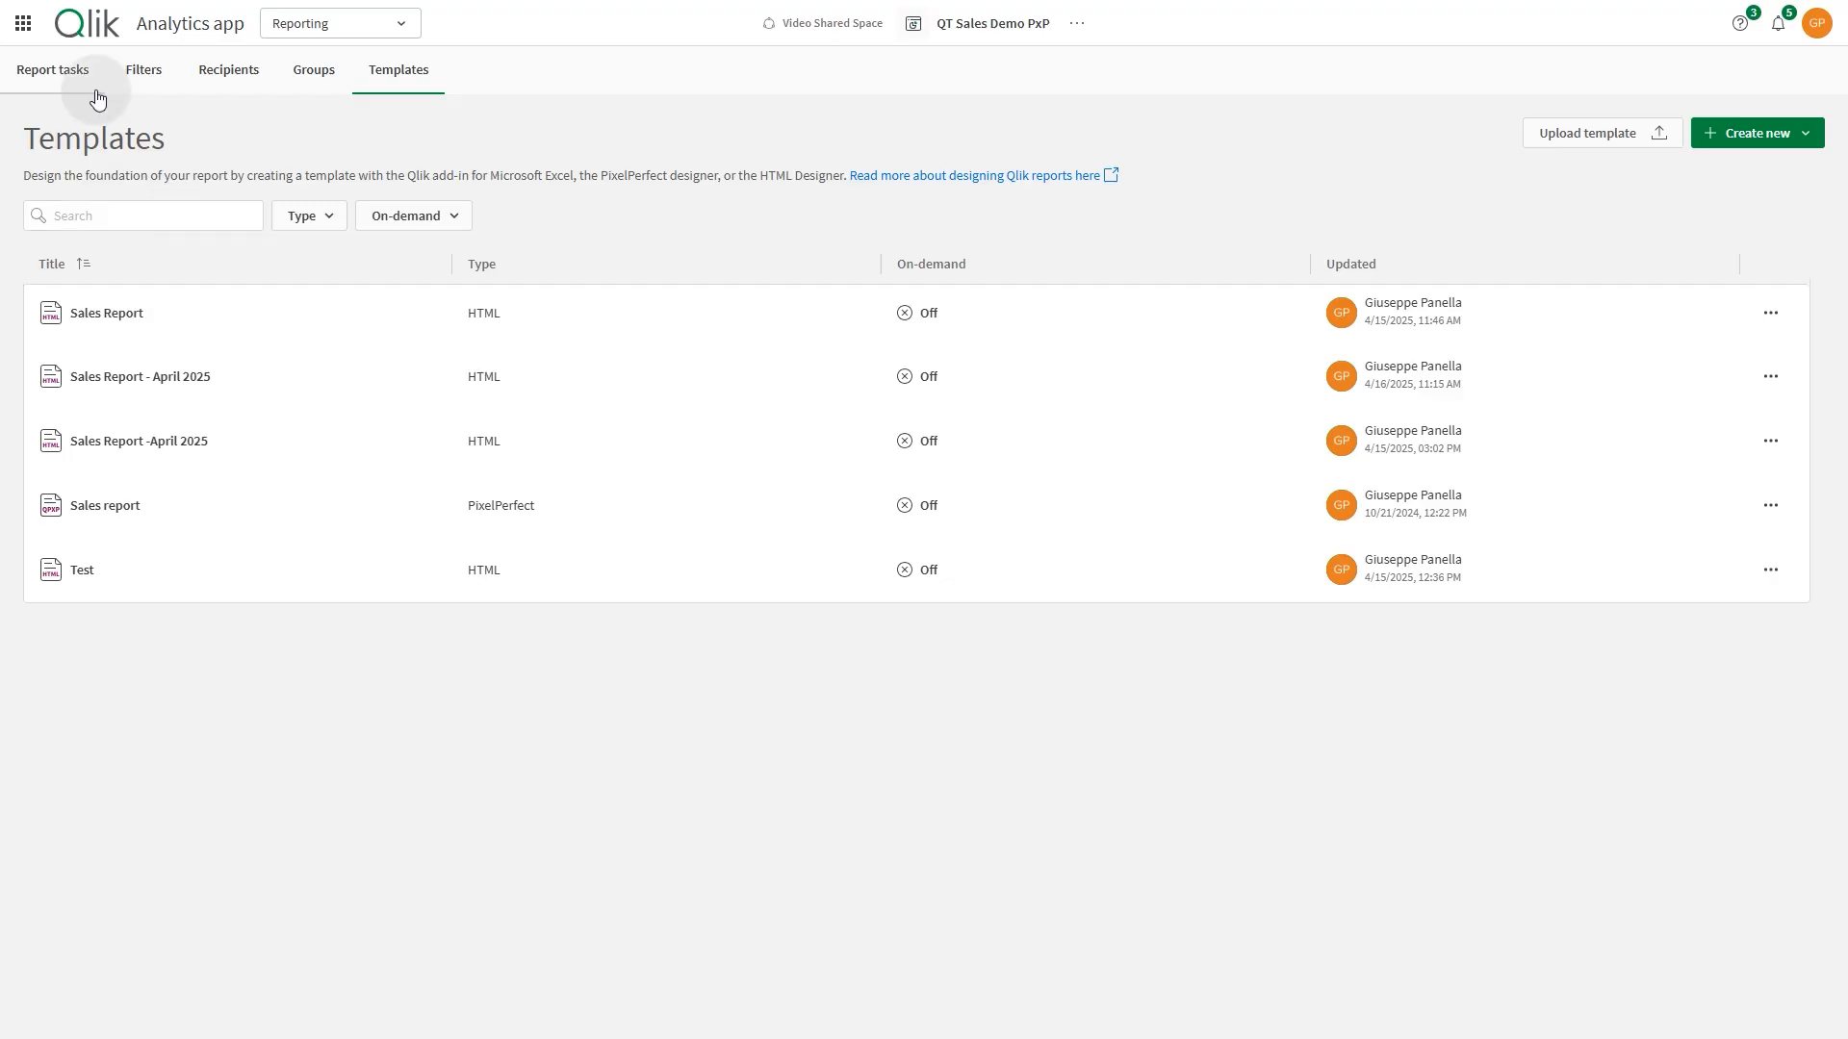
{"action": "left_click", "coordinate": [70, 71]}
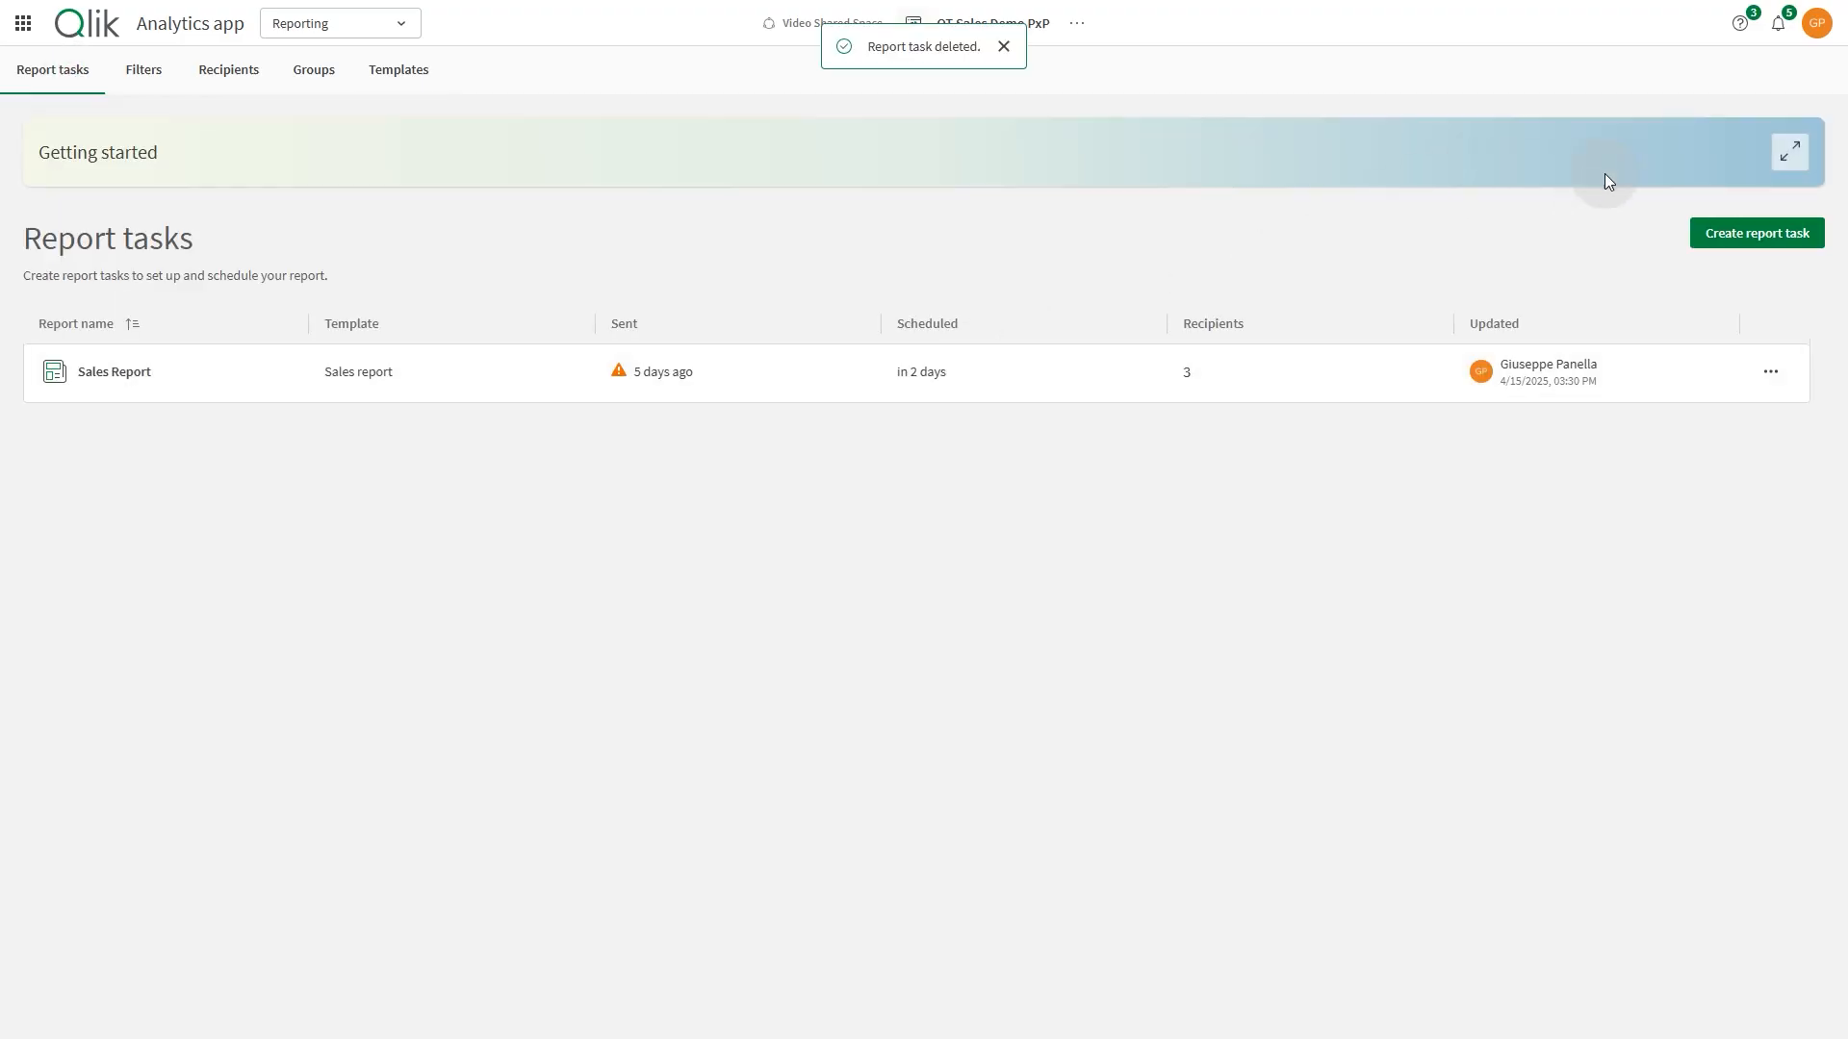
{"action": "left_click", "coordinate": [1761, 235]}
{"action": "left_click", "coordinate": [959, 453]}
{"action": "type", "text": "Sales Report Apr"}
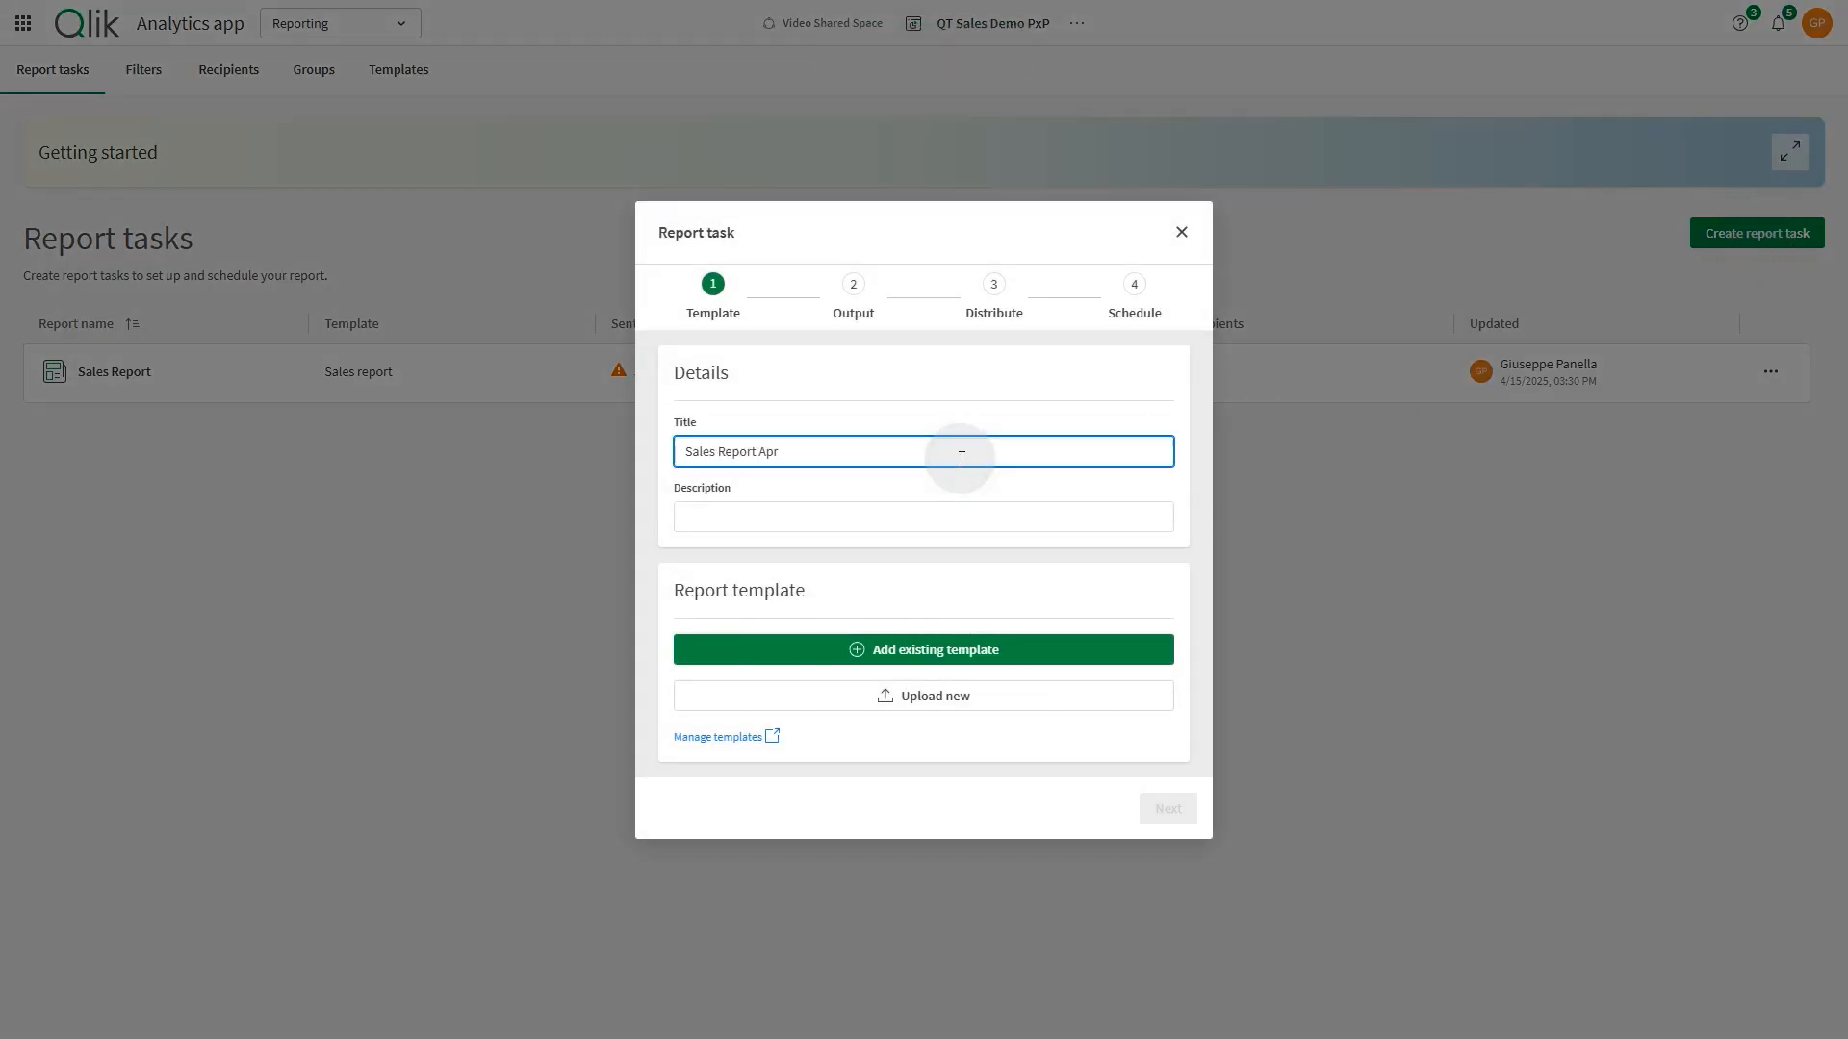
{"action": "type", "text": "il 2025"}
{"action": "left_click", "coordinate": [902, 645]}
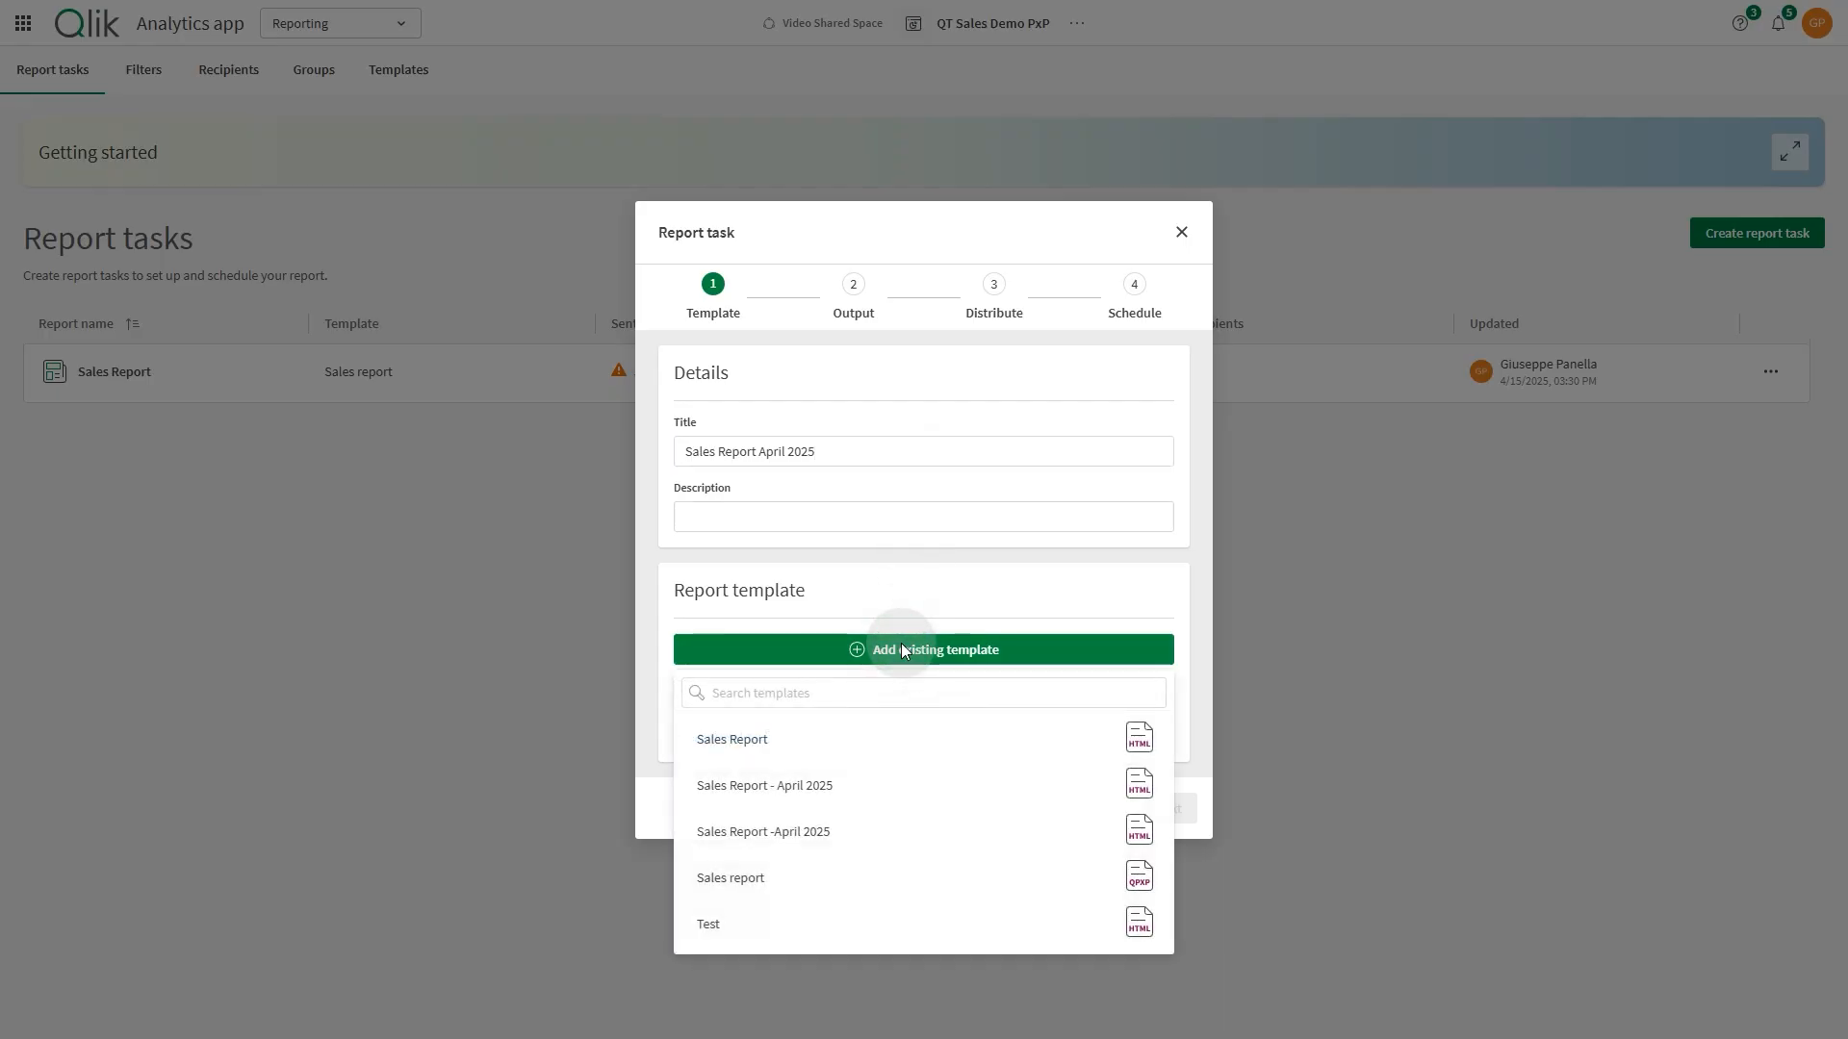
{"action": "left_click", "coordinate": [855, 807]}
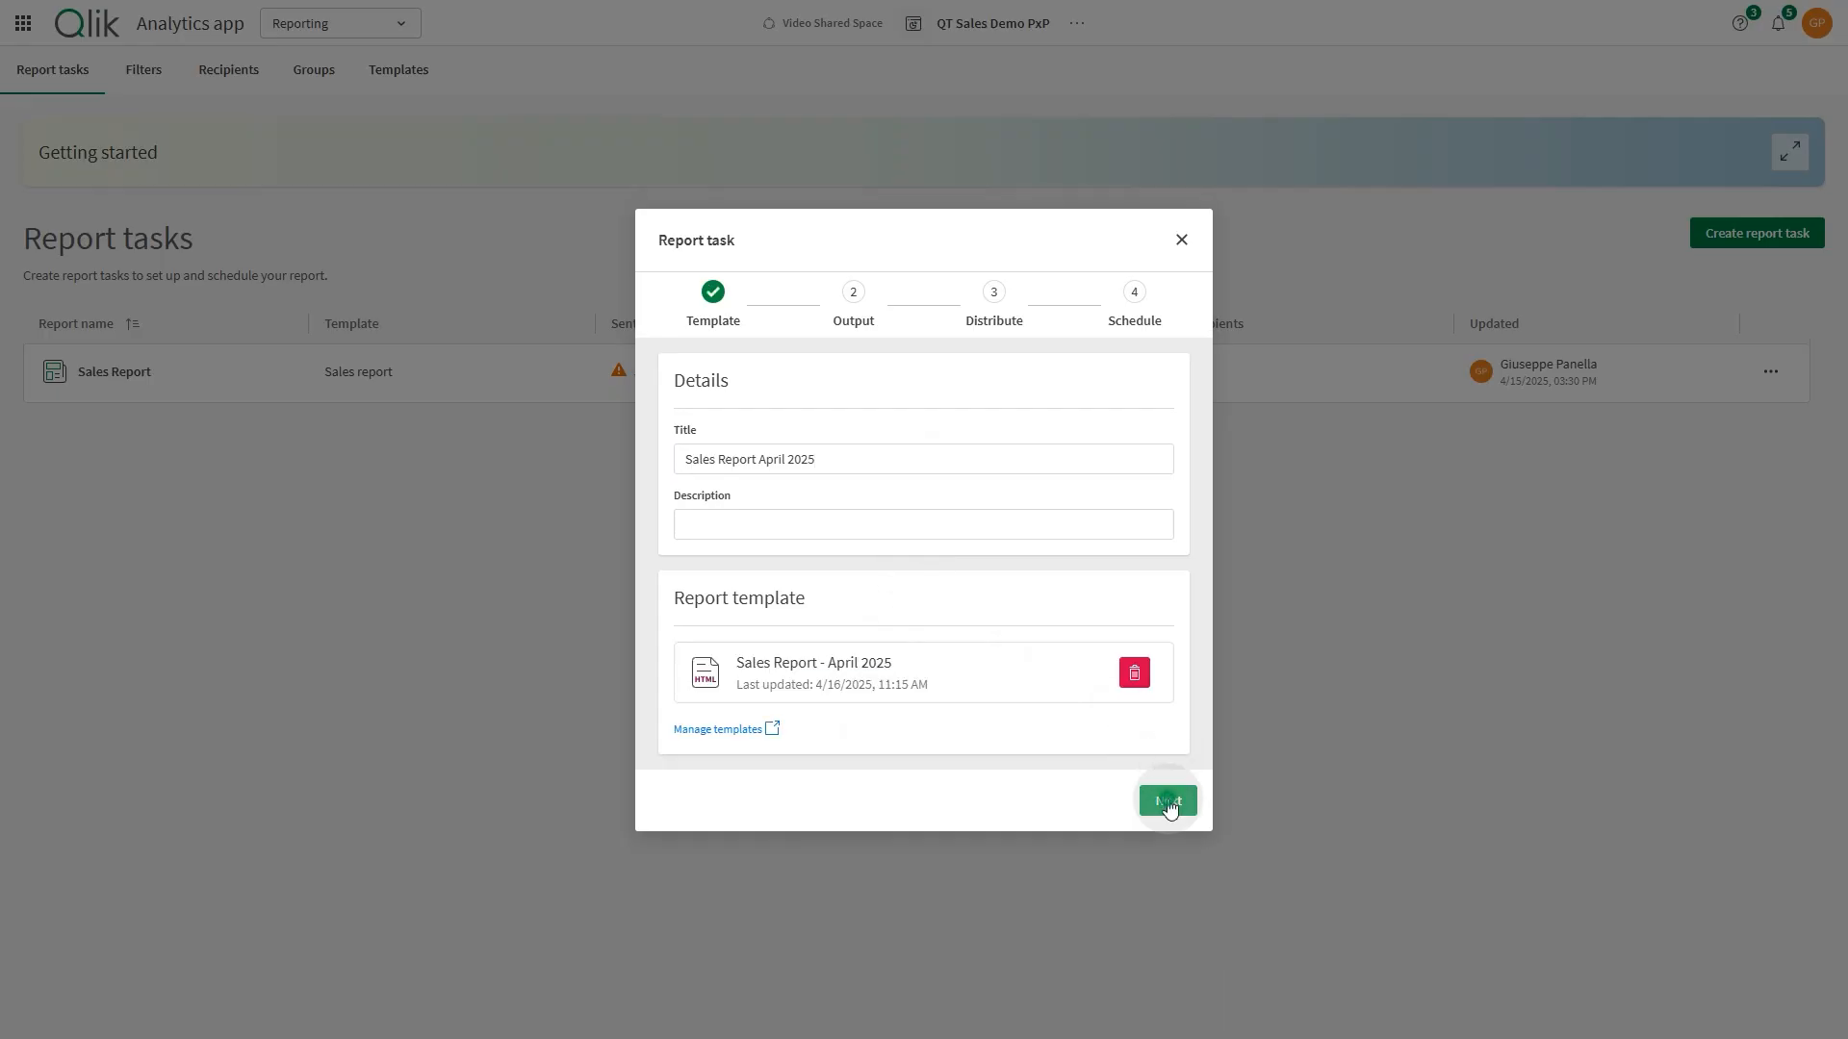
Step: Name the report task's output file Sales Report and proceed to the distribution settings
{"action": "left_click", "coordinate": [1169, 809]}
{"action": "left_click", "coordinate": [789, 444]}
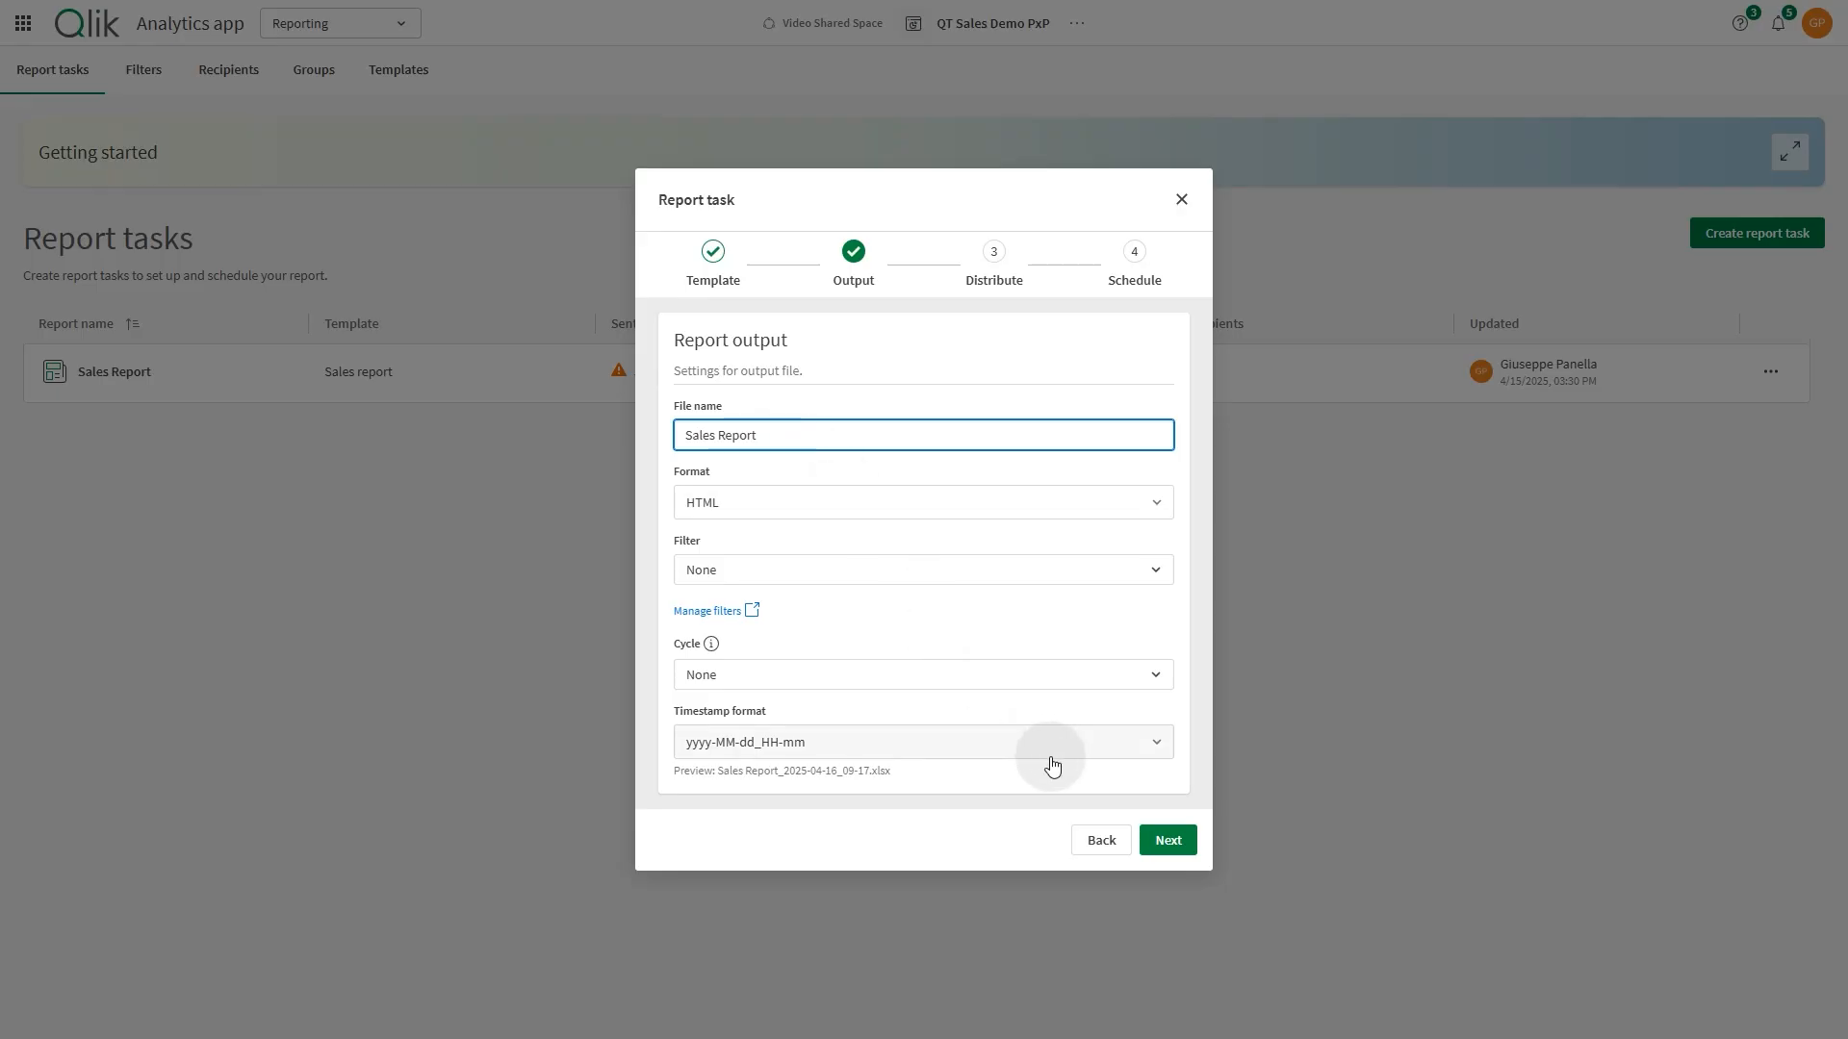
{"action": "left_click", "coordinate": [1168, 839]}
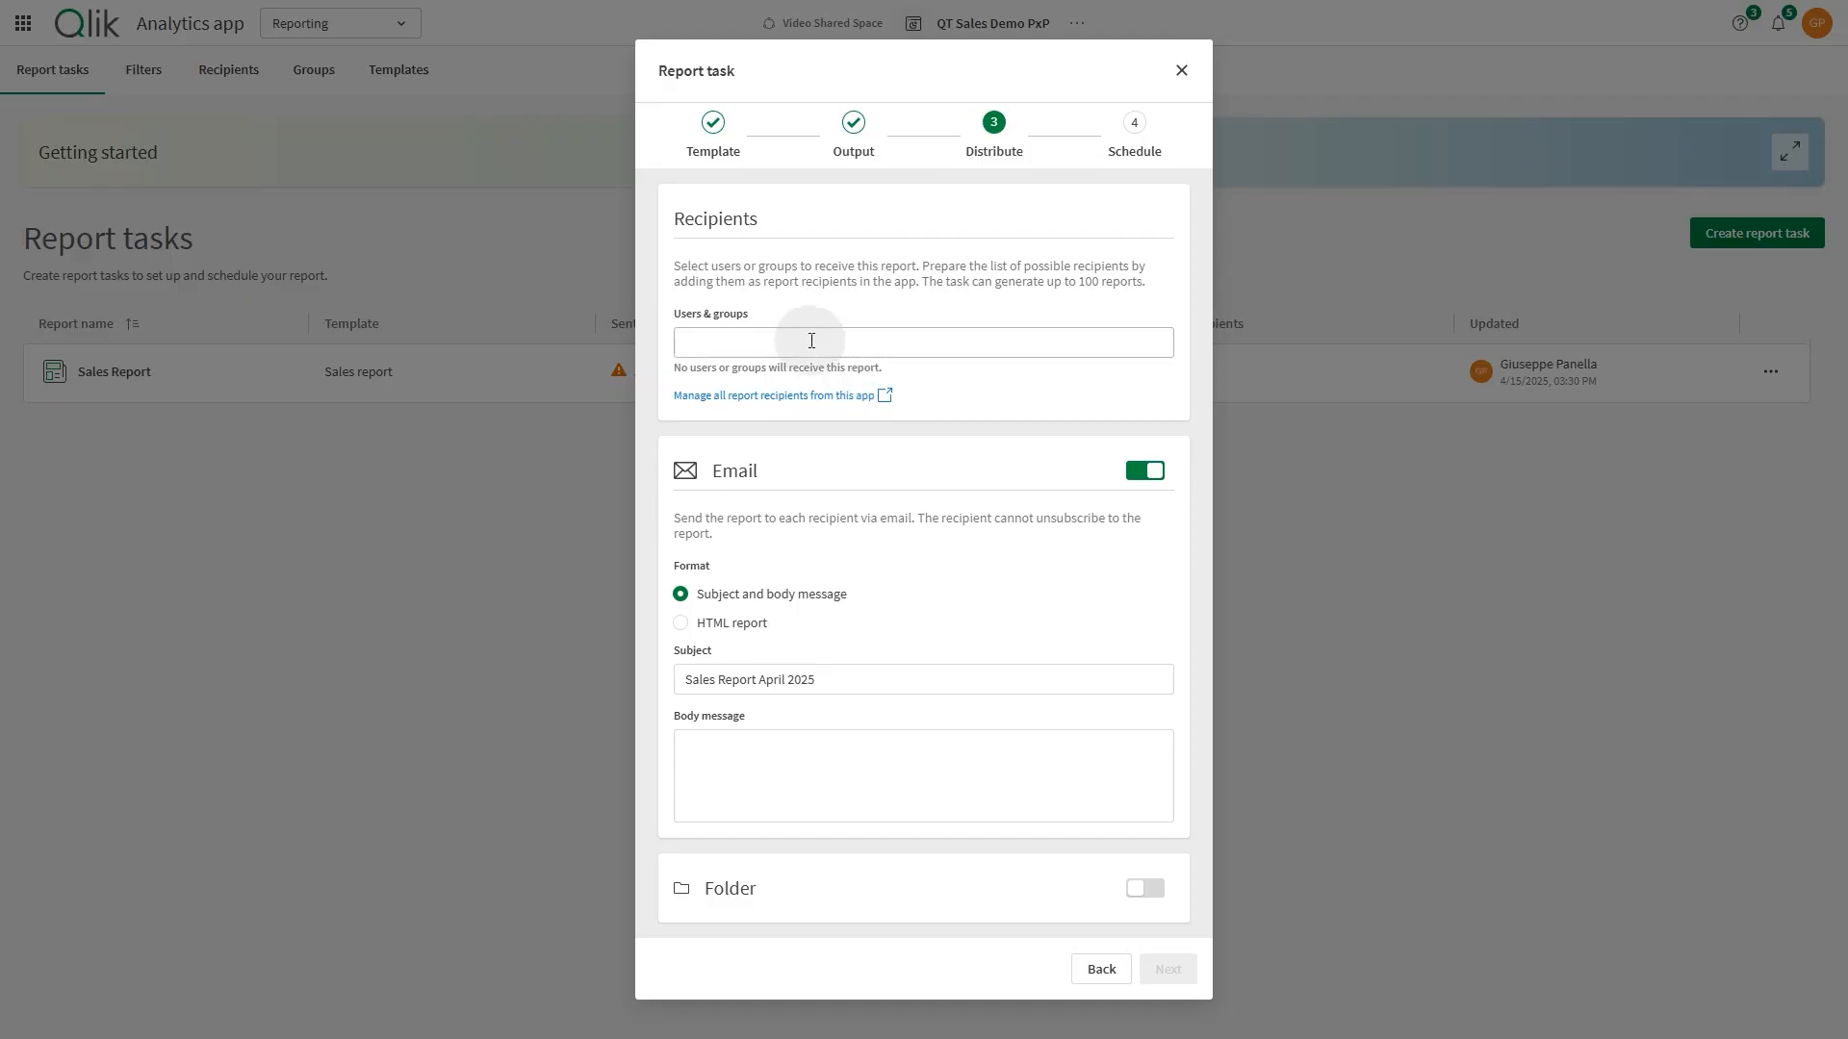
Step: Add the Marketing team group as the recipient of the report task
{"action": "left_click", "coordinate": [788, 334]}
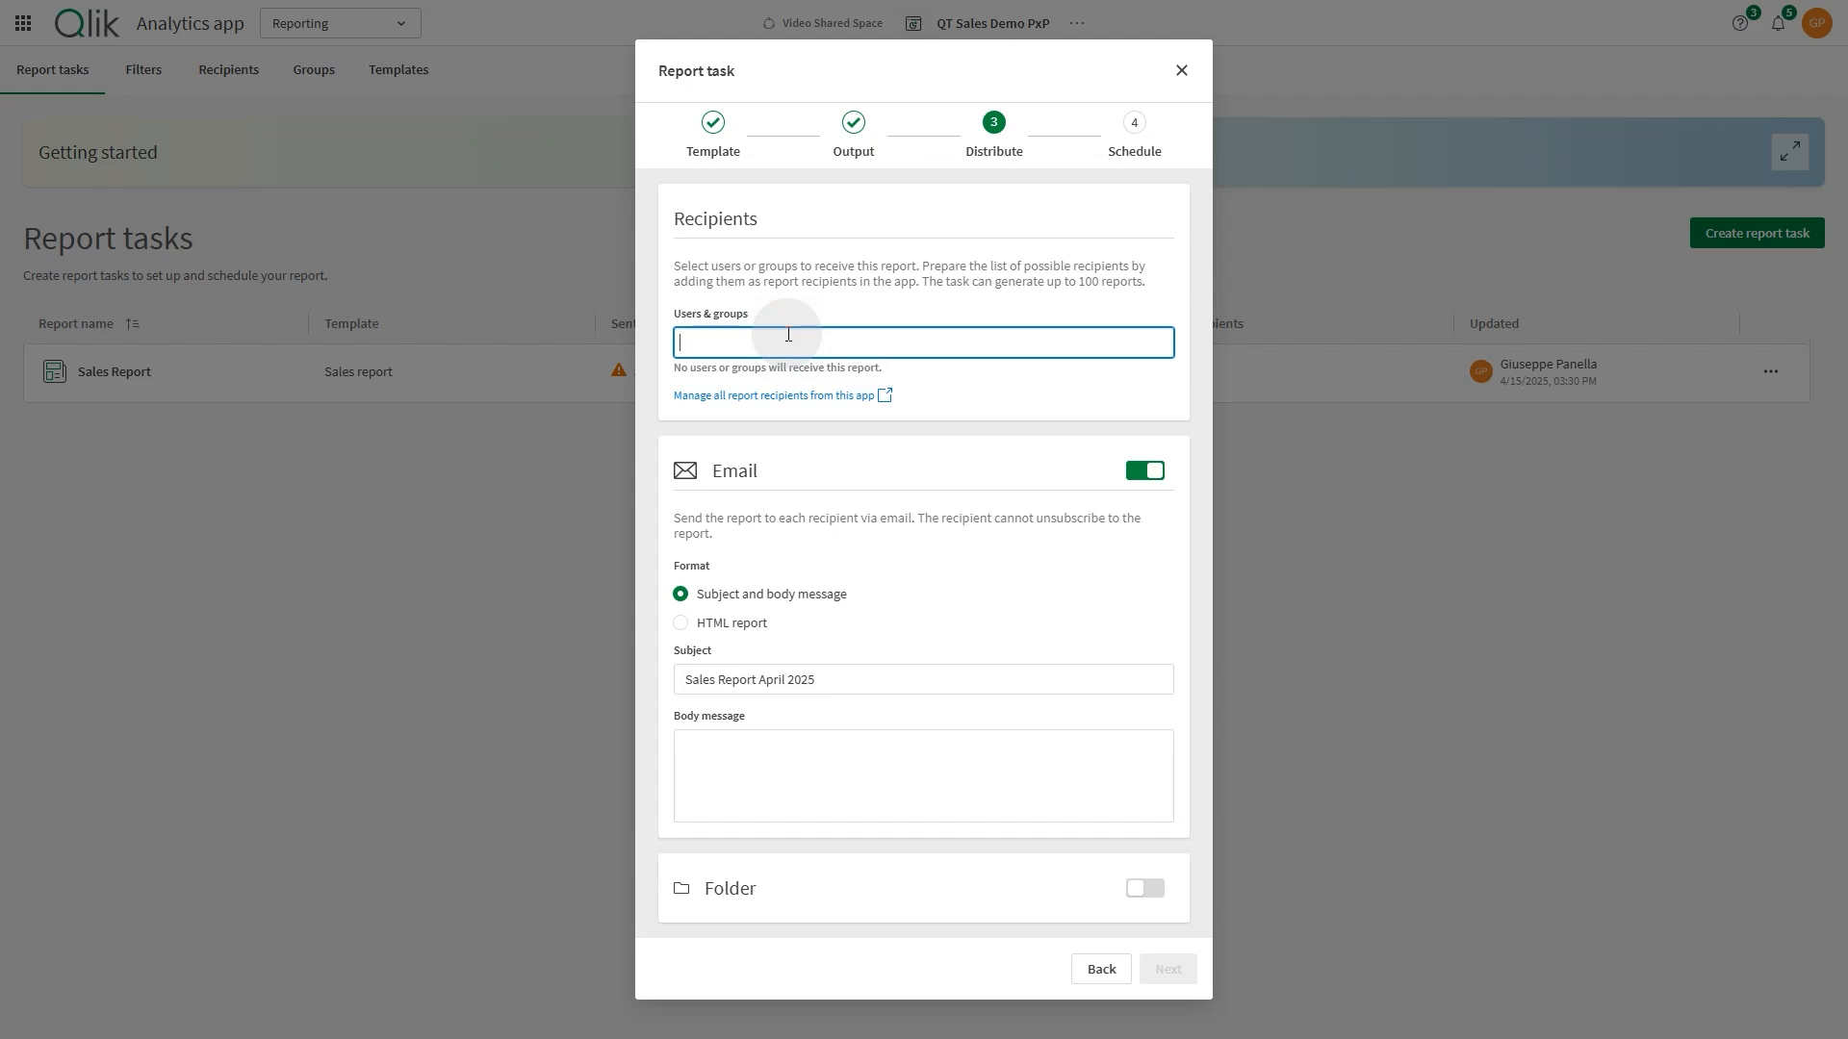
{"action": "type", "text": "Mar"}
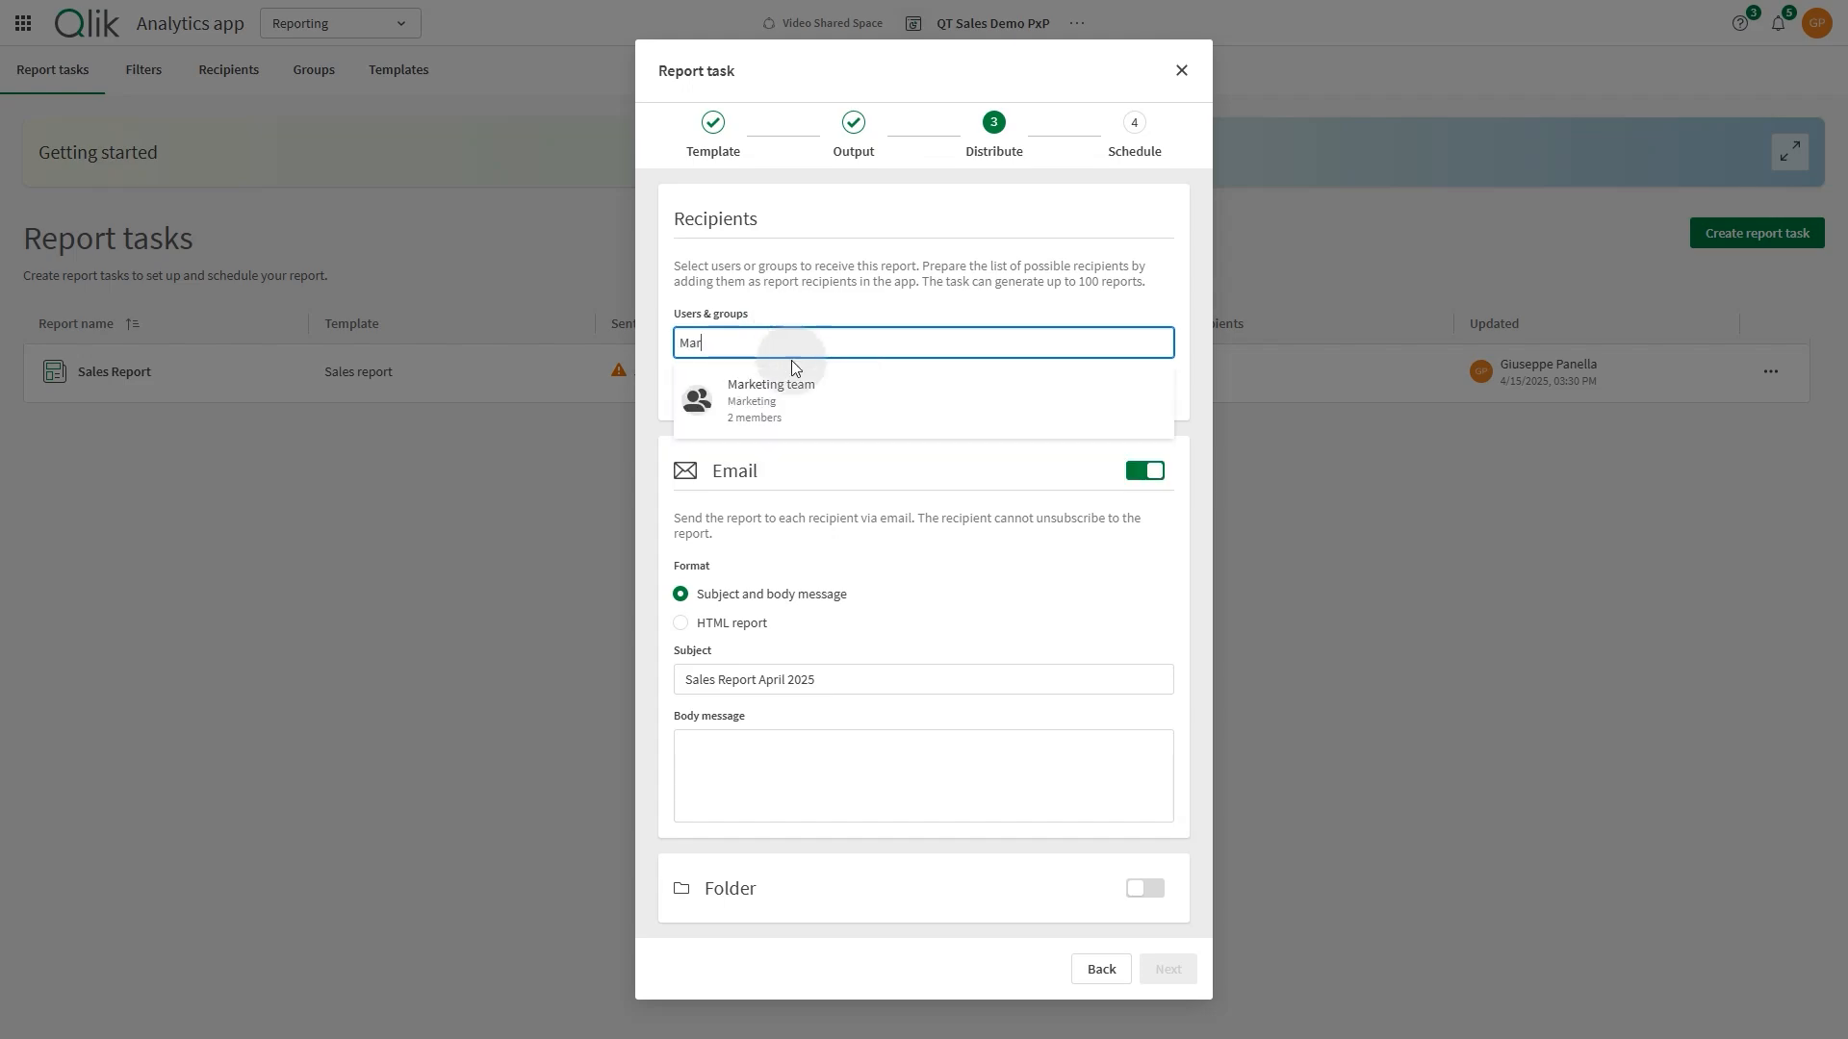
{"action": "left_click", "coordinate": [795, 395]}
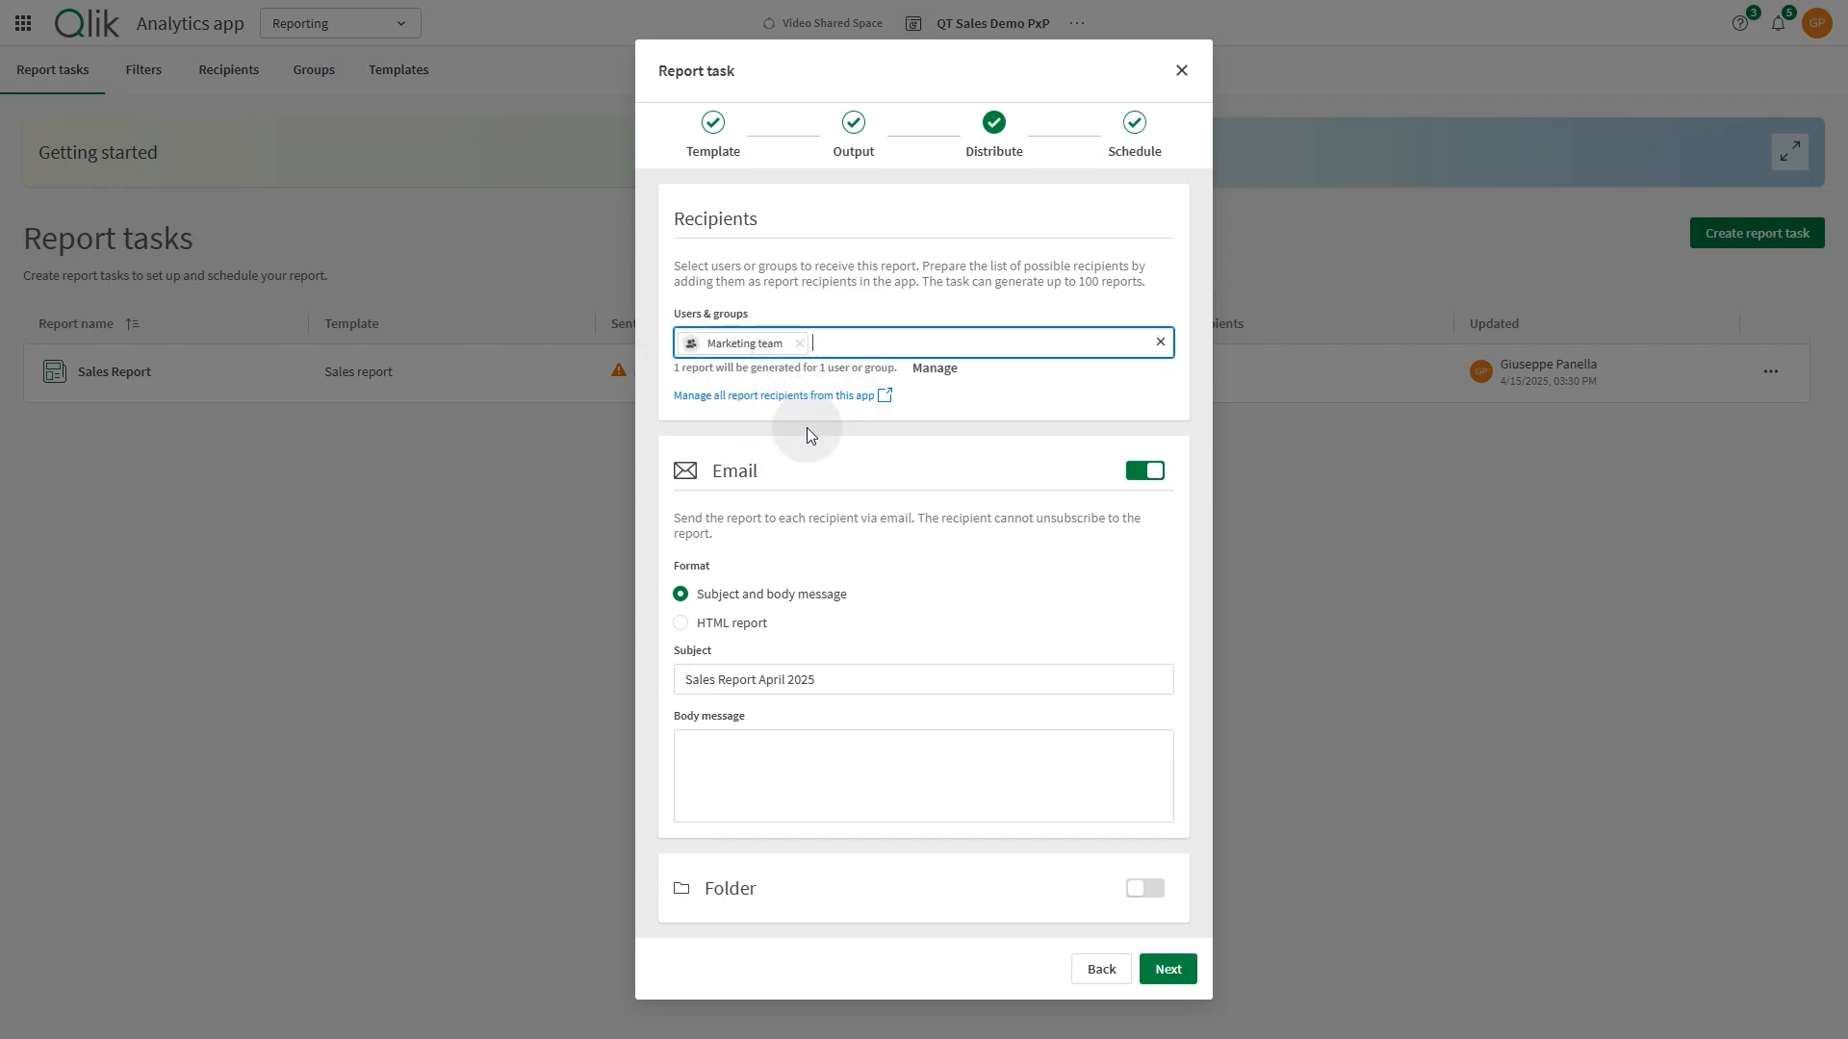
Step: Set the email format to HTML report using the Sales Report - April 2025 template, and accept the distribution settings
{"action": "left_click", "coordinate": [682, 625]}
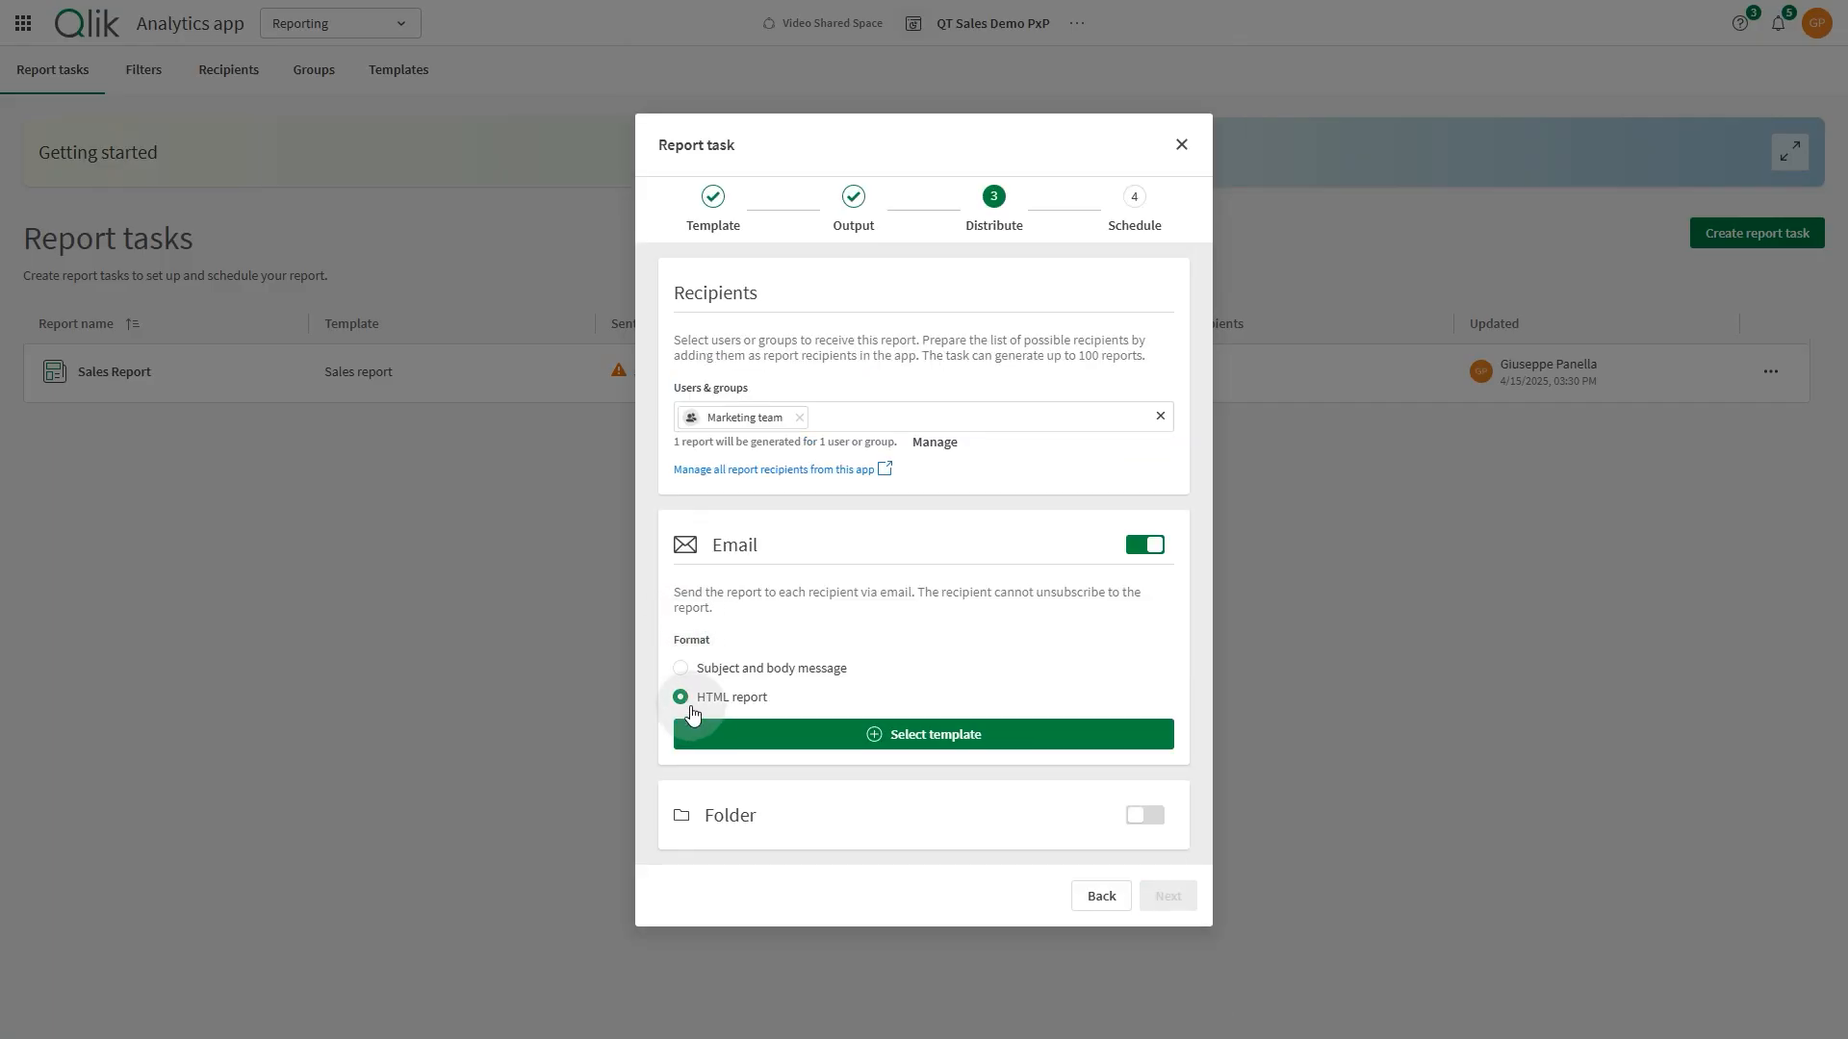
{"action": "left_click", "coordinate": [946, 733]}
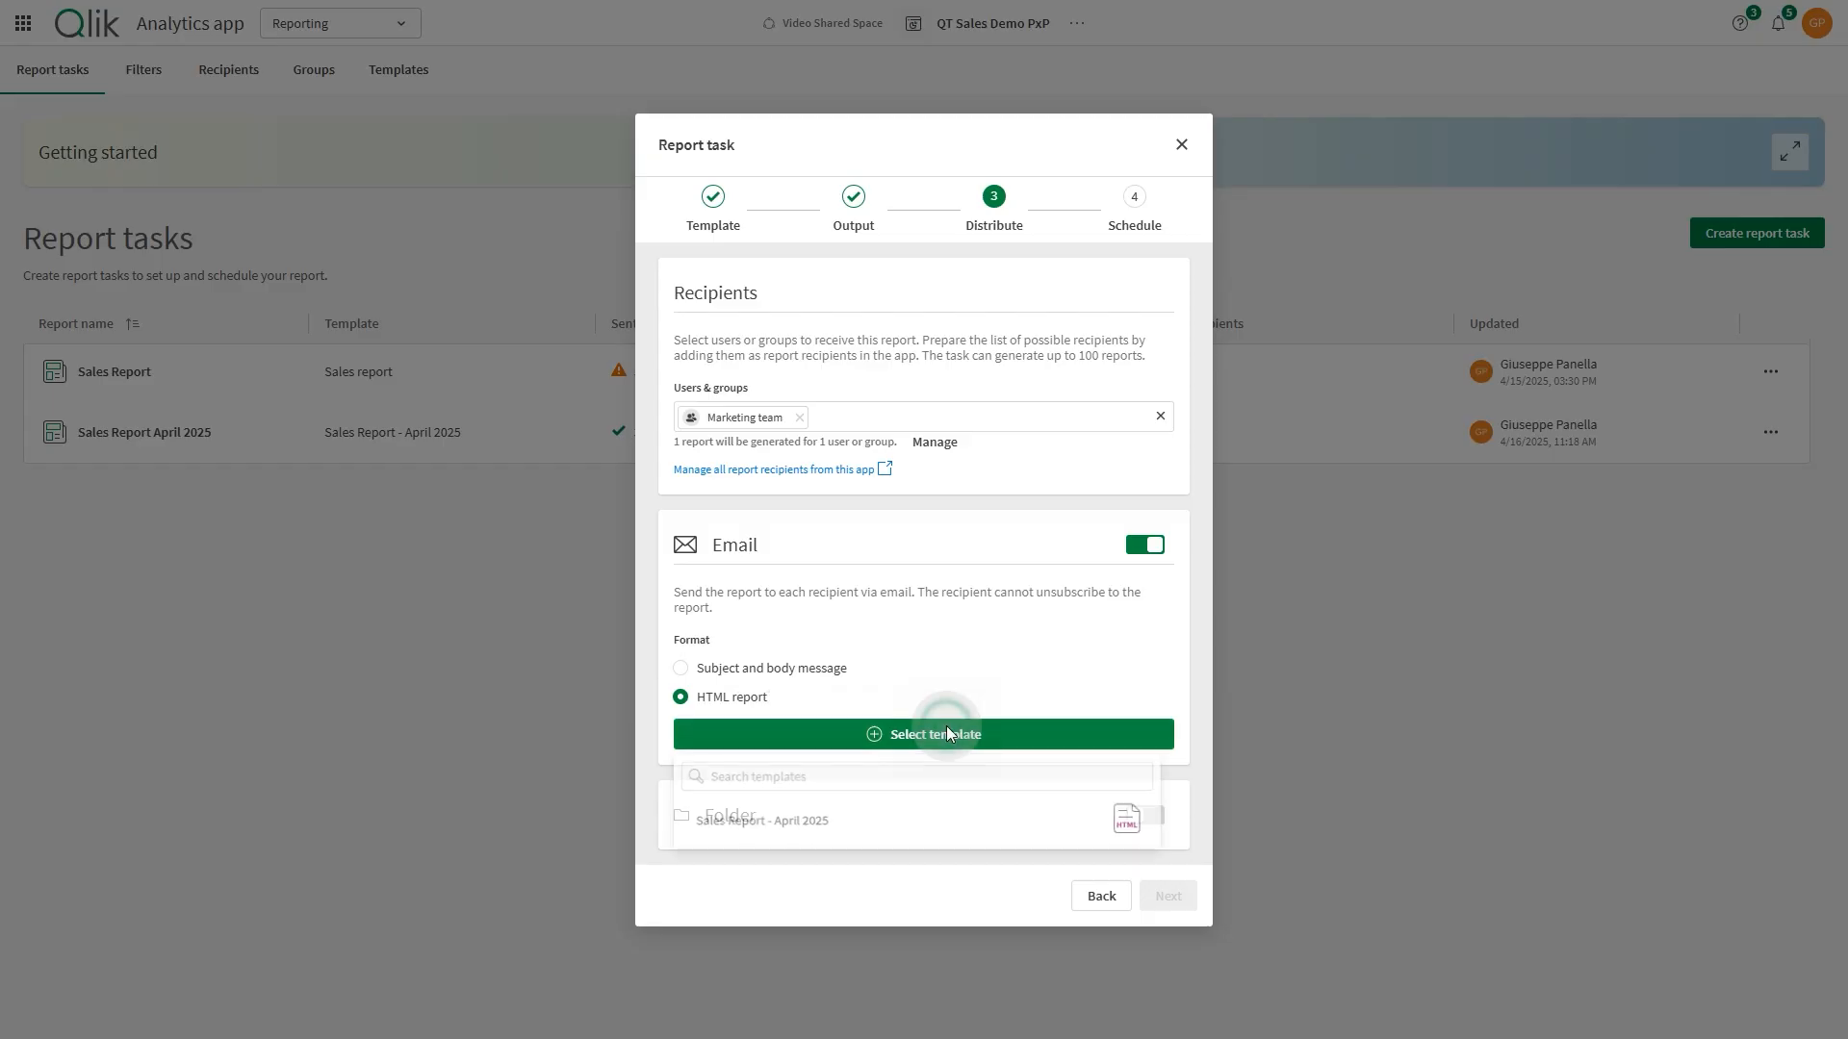
{"action": "left_click", "coordinate": [808, 820]}
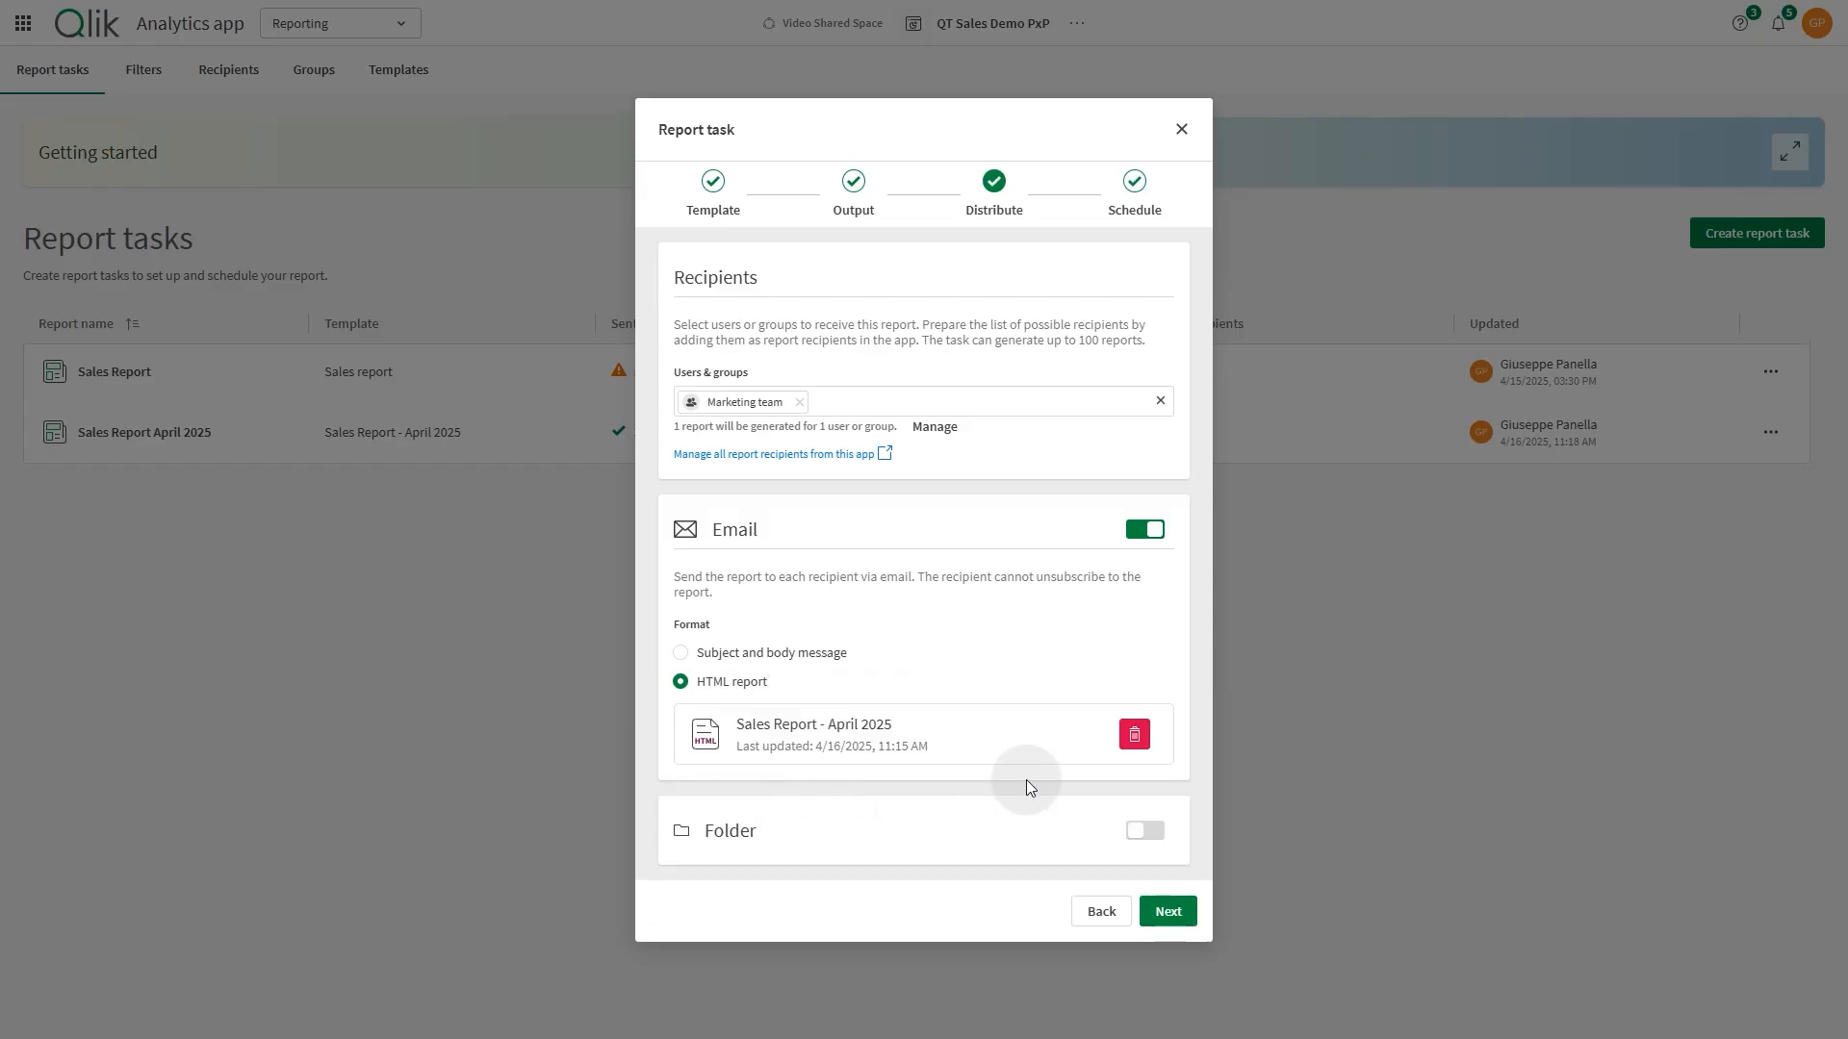
{"action": "left_click", "coordinate": [1176, 911]}
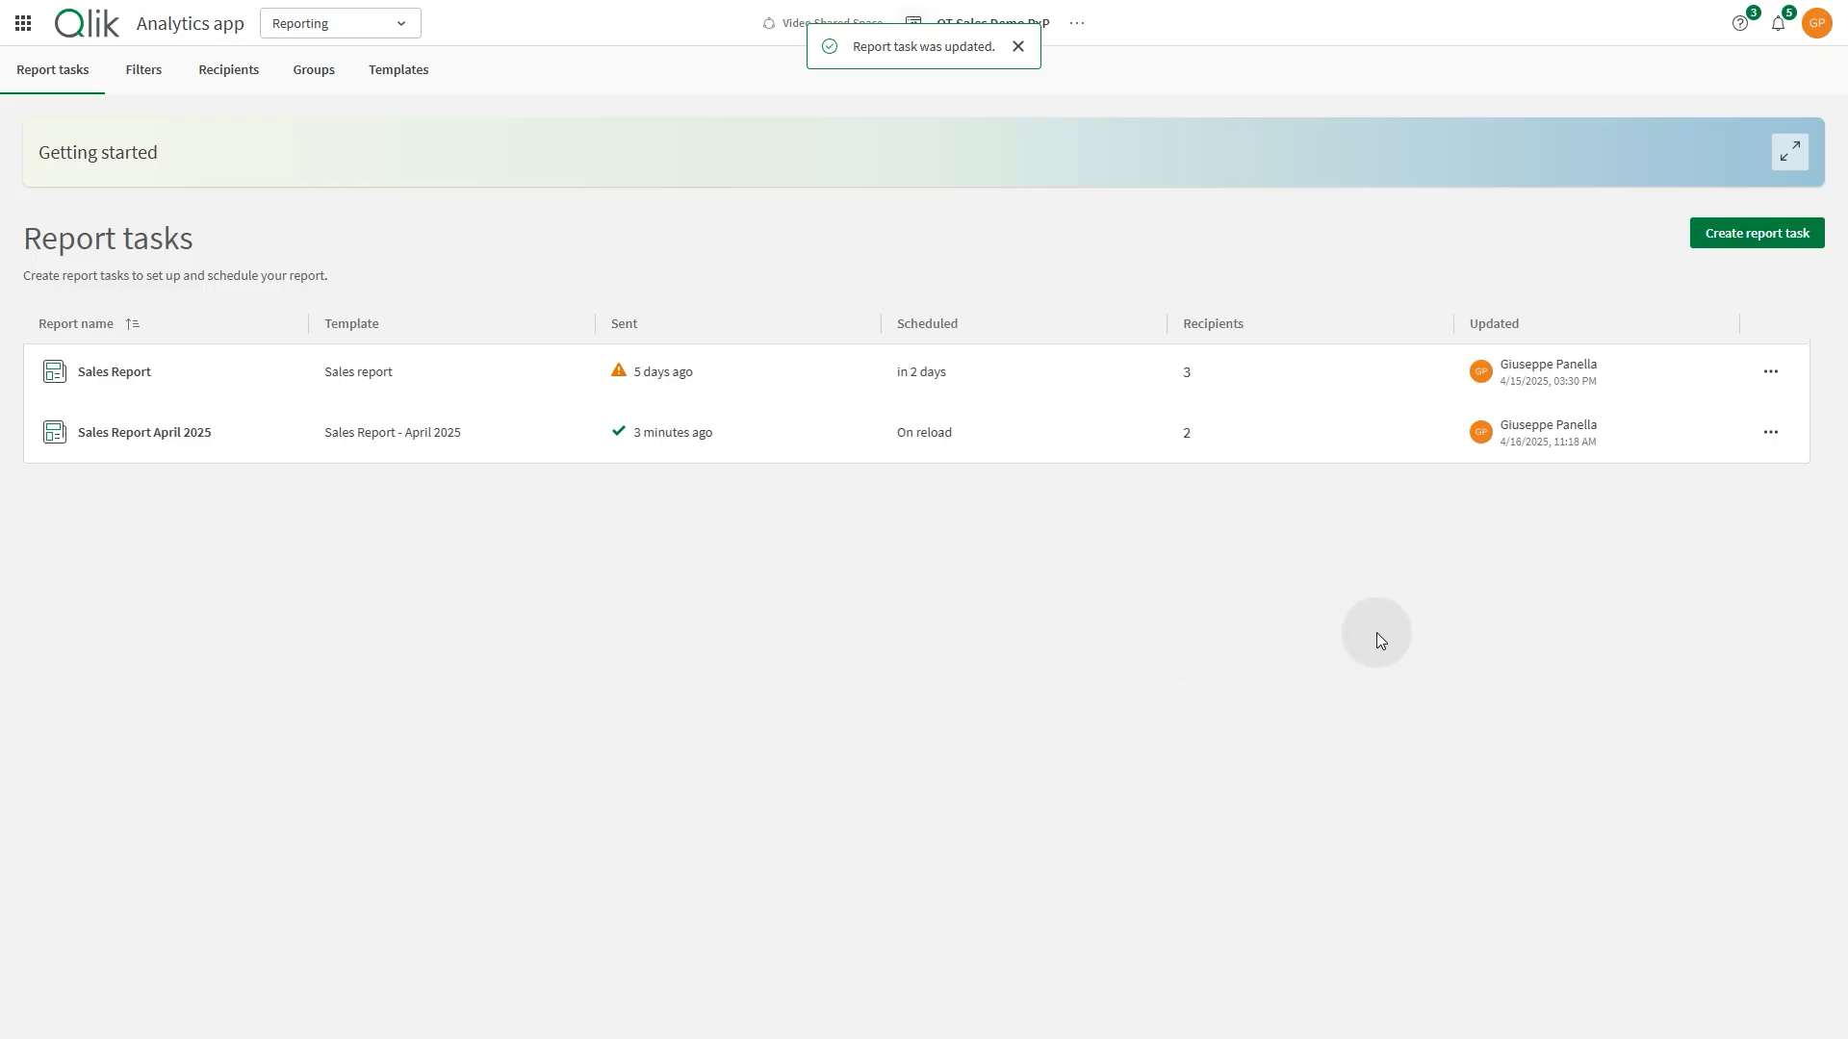
Step: Send the Sales Report April 2025 task immediately
{"action": "left_click", "coordinate": [1769, 433]}
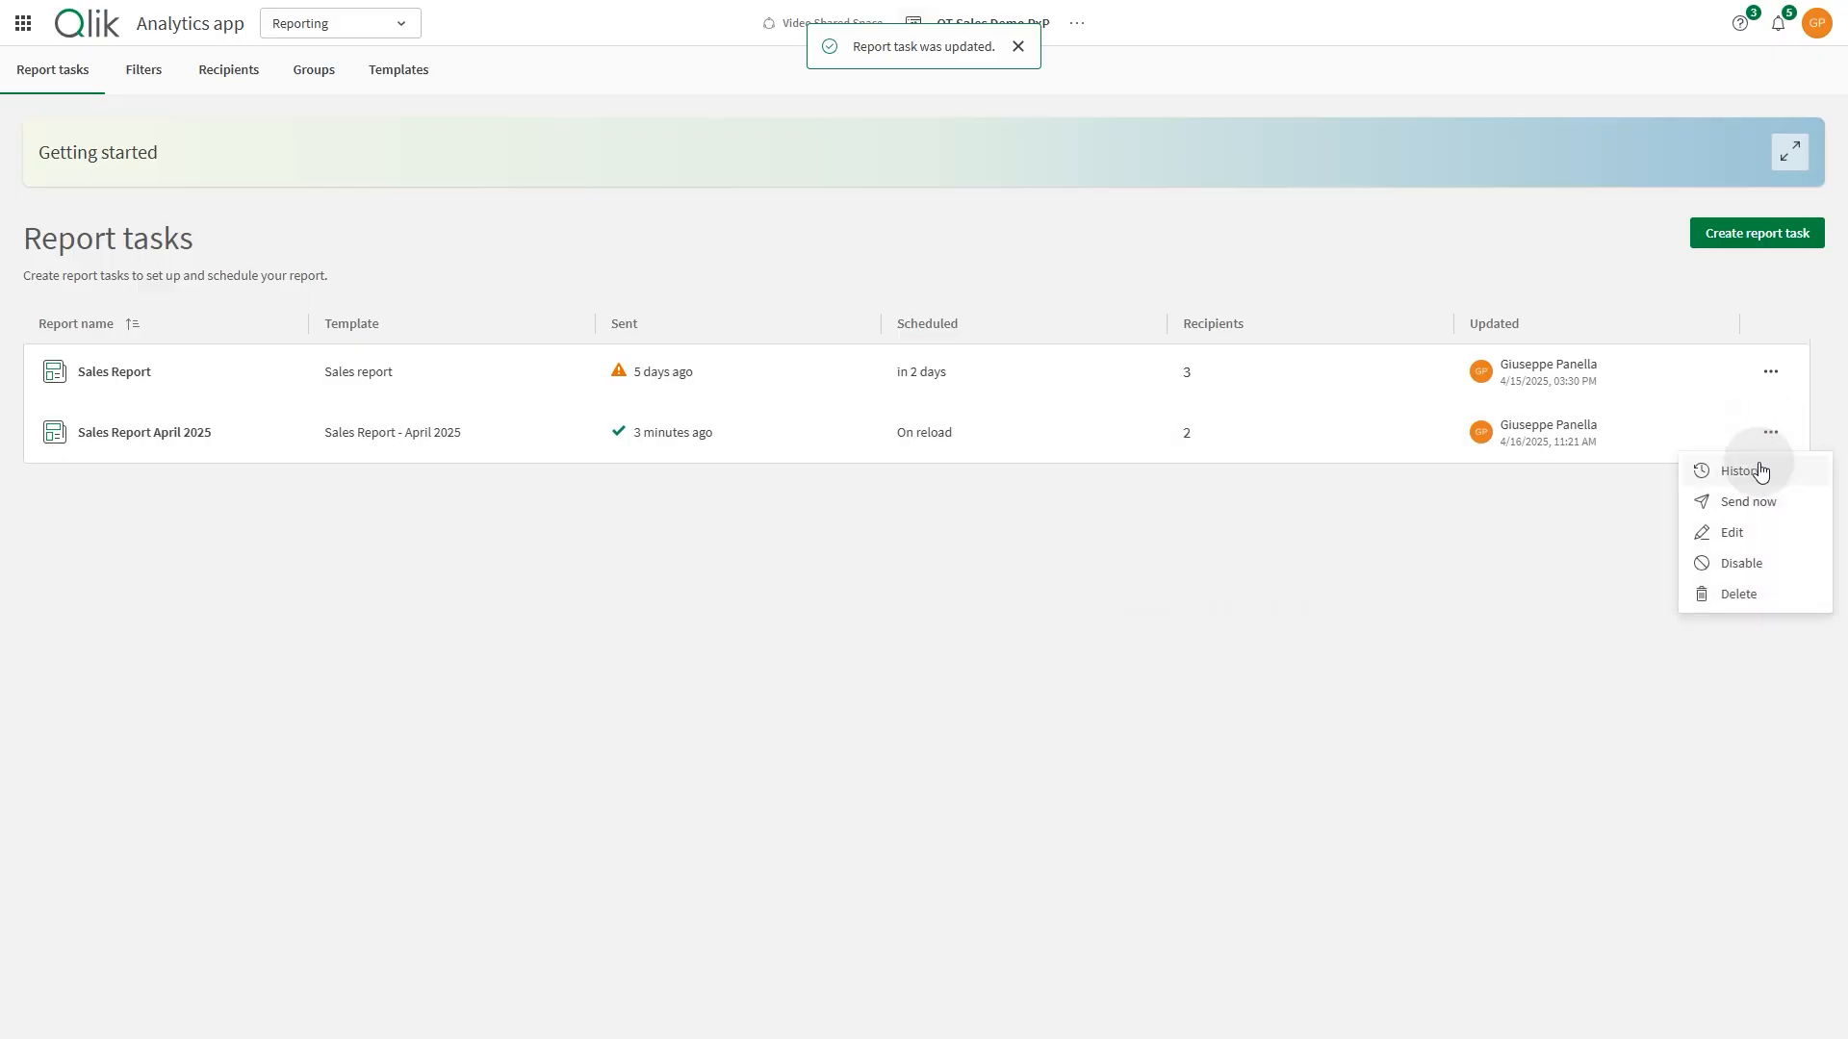
{"action": "left_click", "coordinate": [1754, 514]}
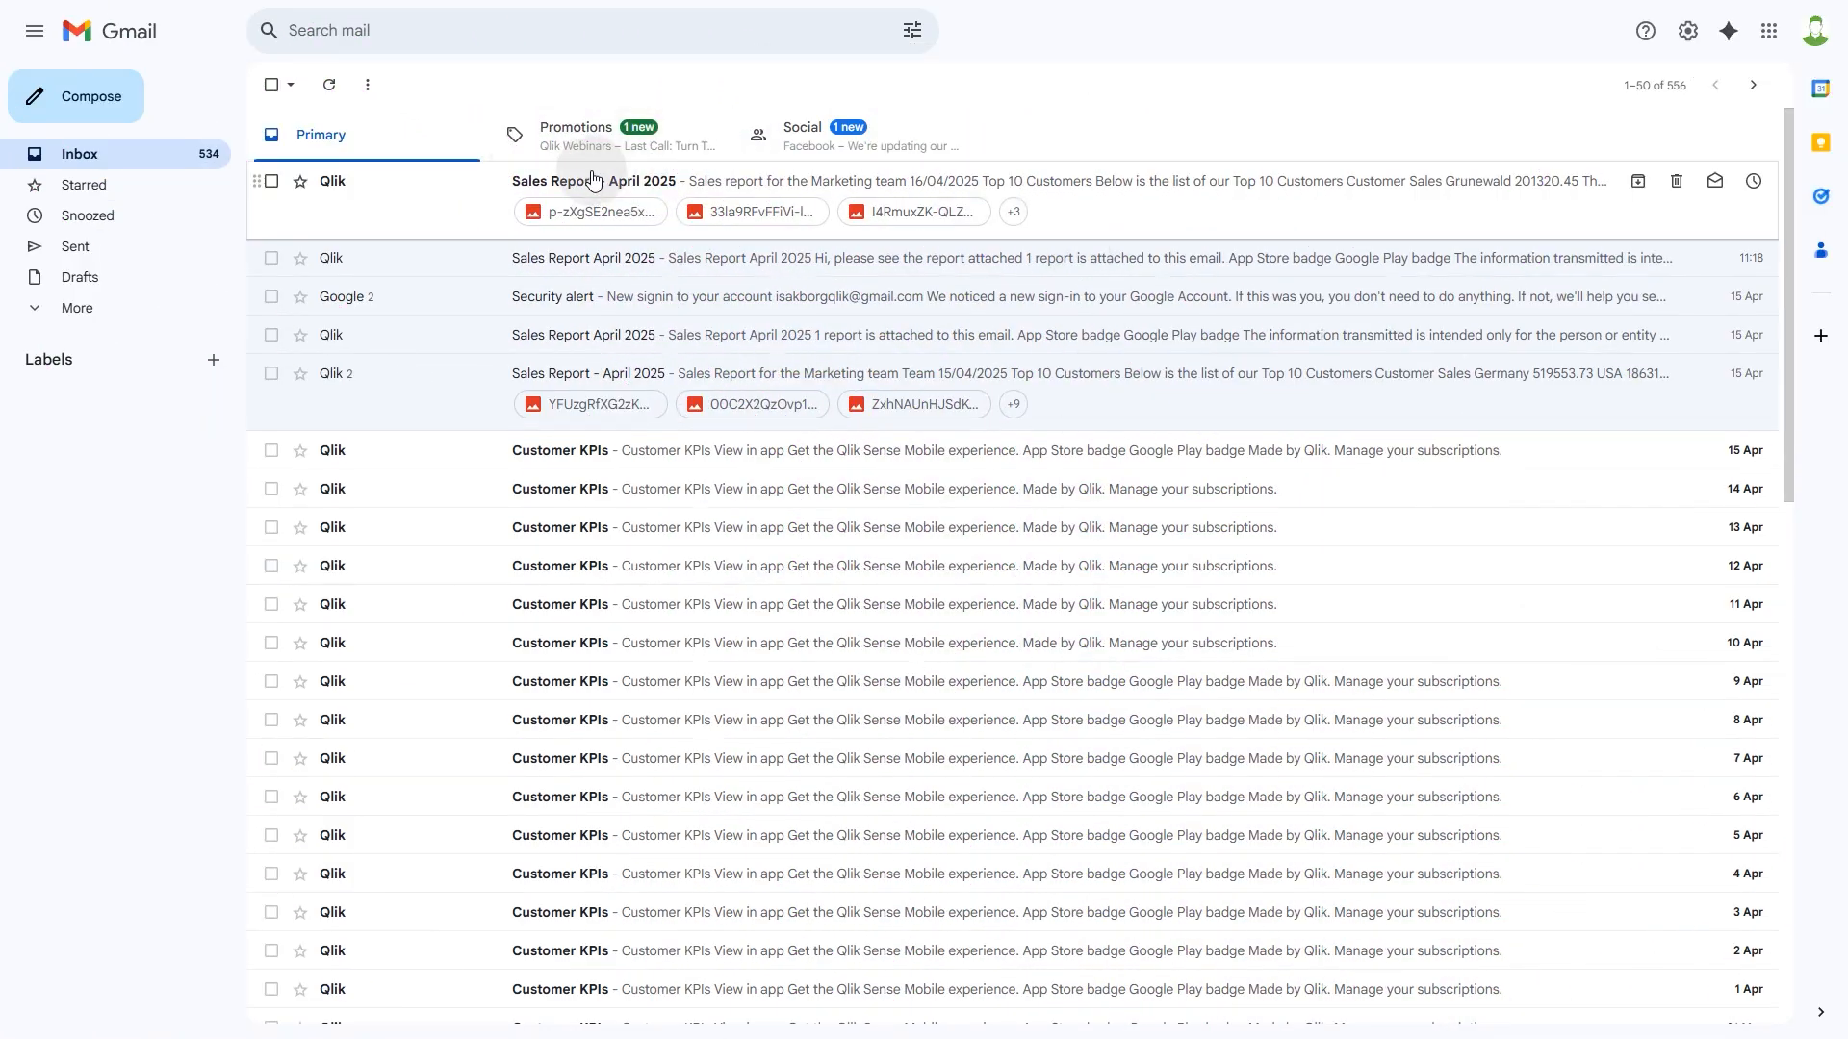
Step: Open the newest Sales Report - April 2025 email in Gmail and examine its headings, customer table and continent charts
{"action": "left_click", "coordinate": [583, 185]}
{"action": "scroll", "coordinate": [507, 471], "scroll_direction": "down", "scroll_amount": 4}
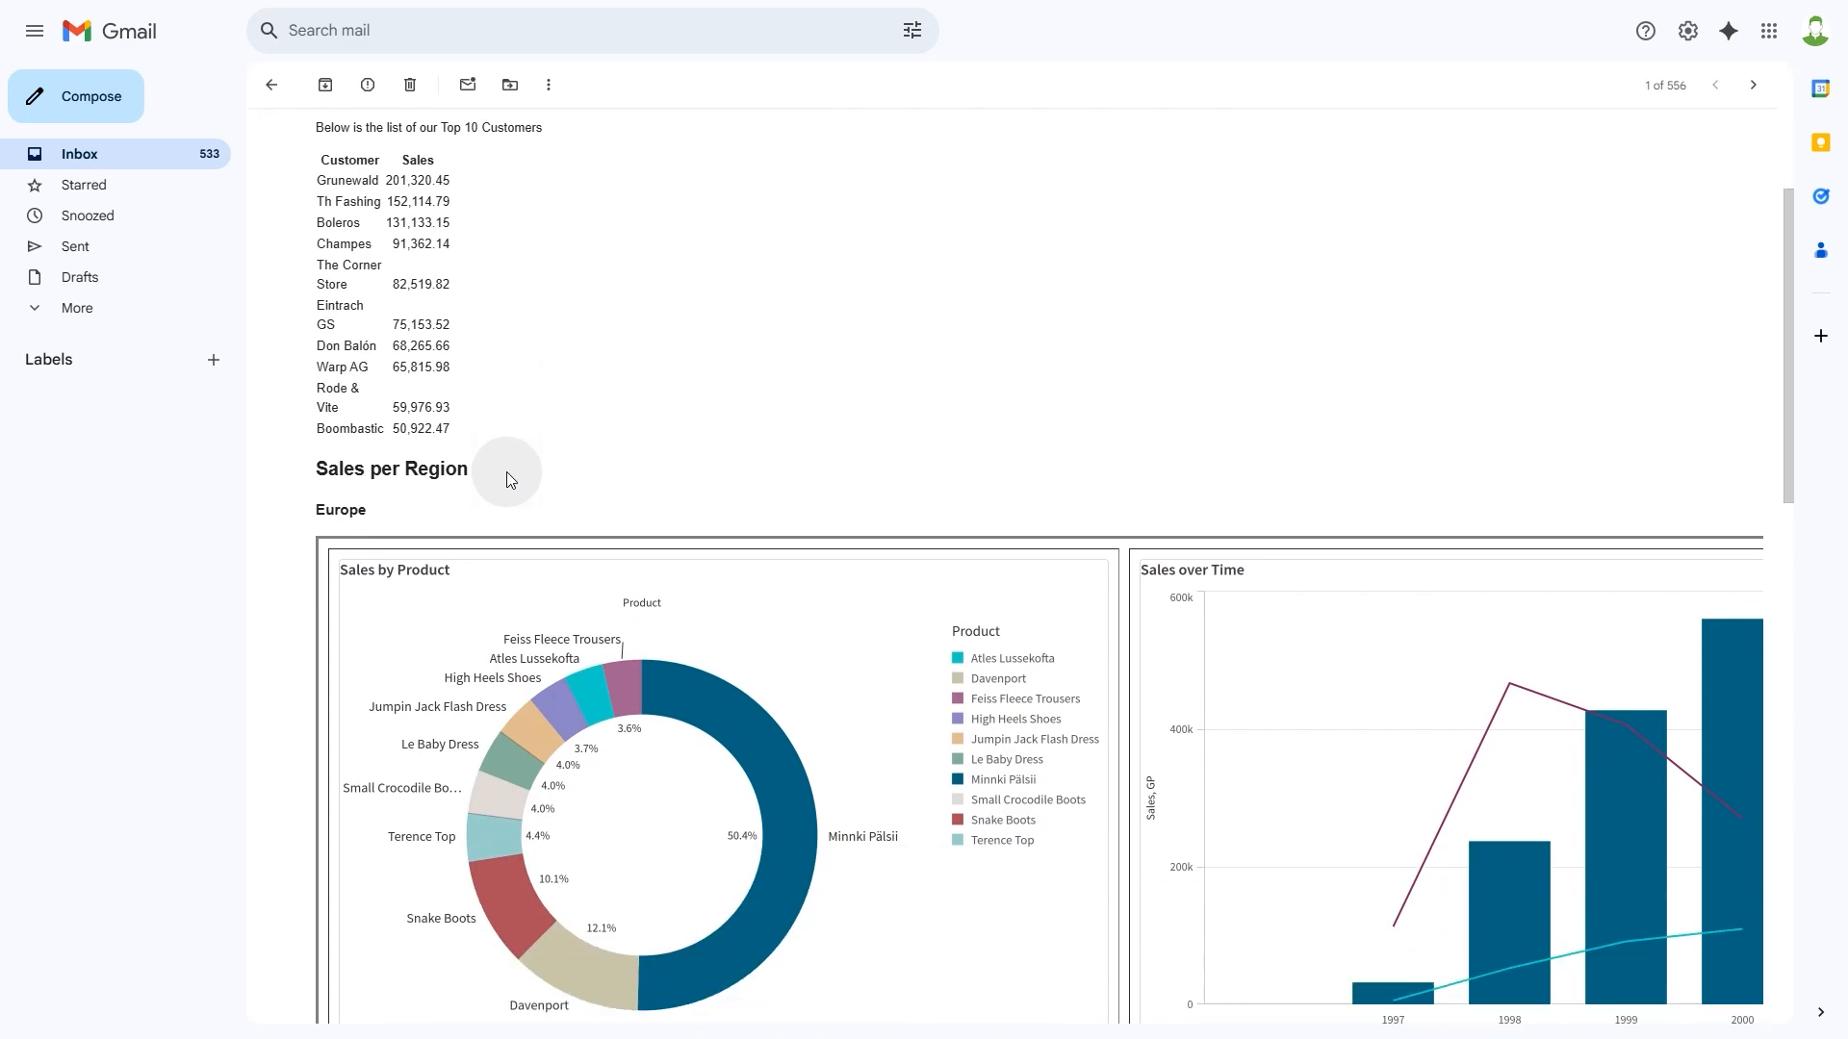
{"action": "scroll", "coordinate": [508, 479], "scroll_direction": "down", "scroll_amount": 10}
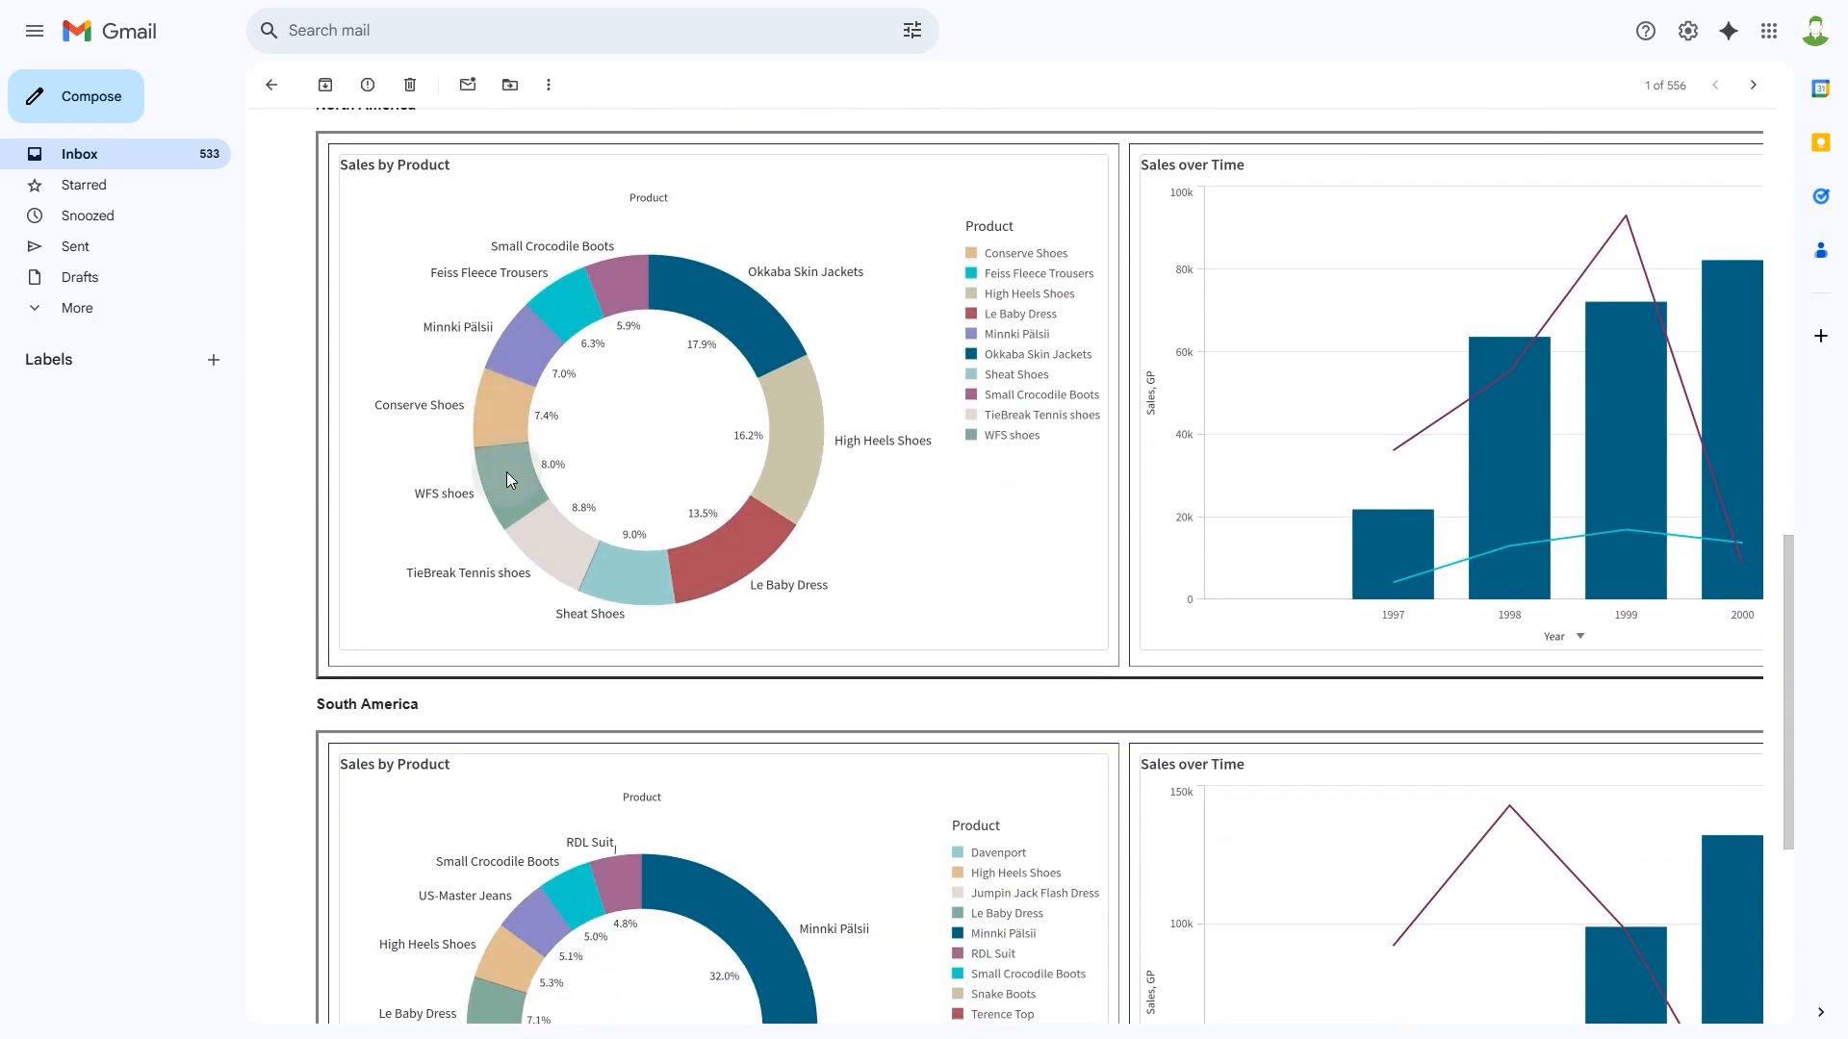
{"action": "scroll", "coordinate": [506, 471], "scroll_direction": "down", "scroll_amount": 3}
{"action": "scroll", "coordinate": [506, 471], "scroll_direction": "up", "scroll_amount": 15}
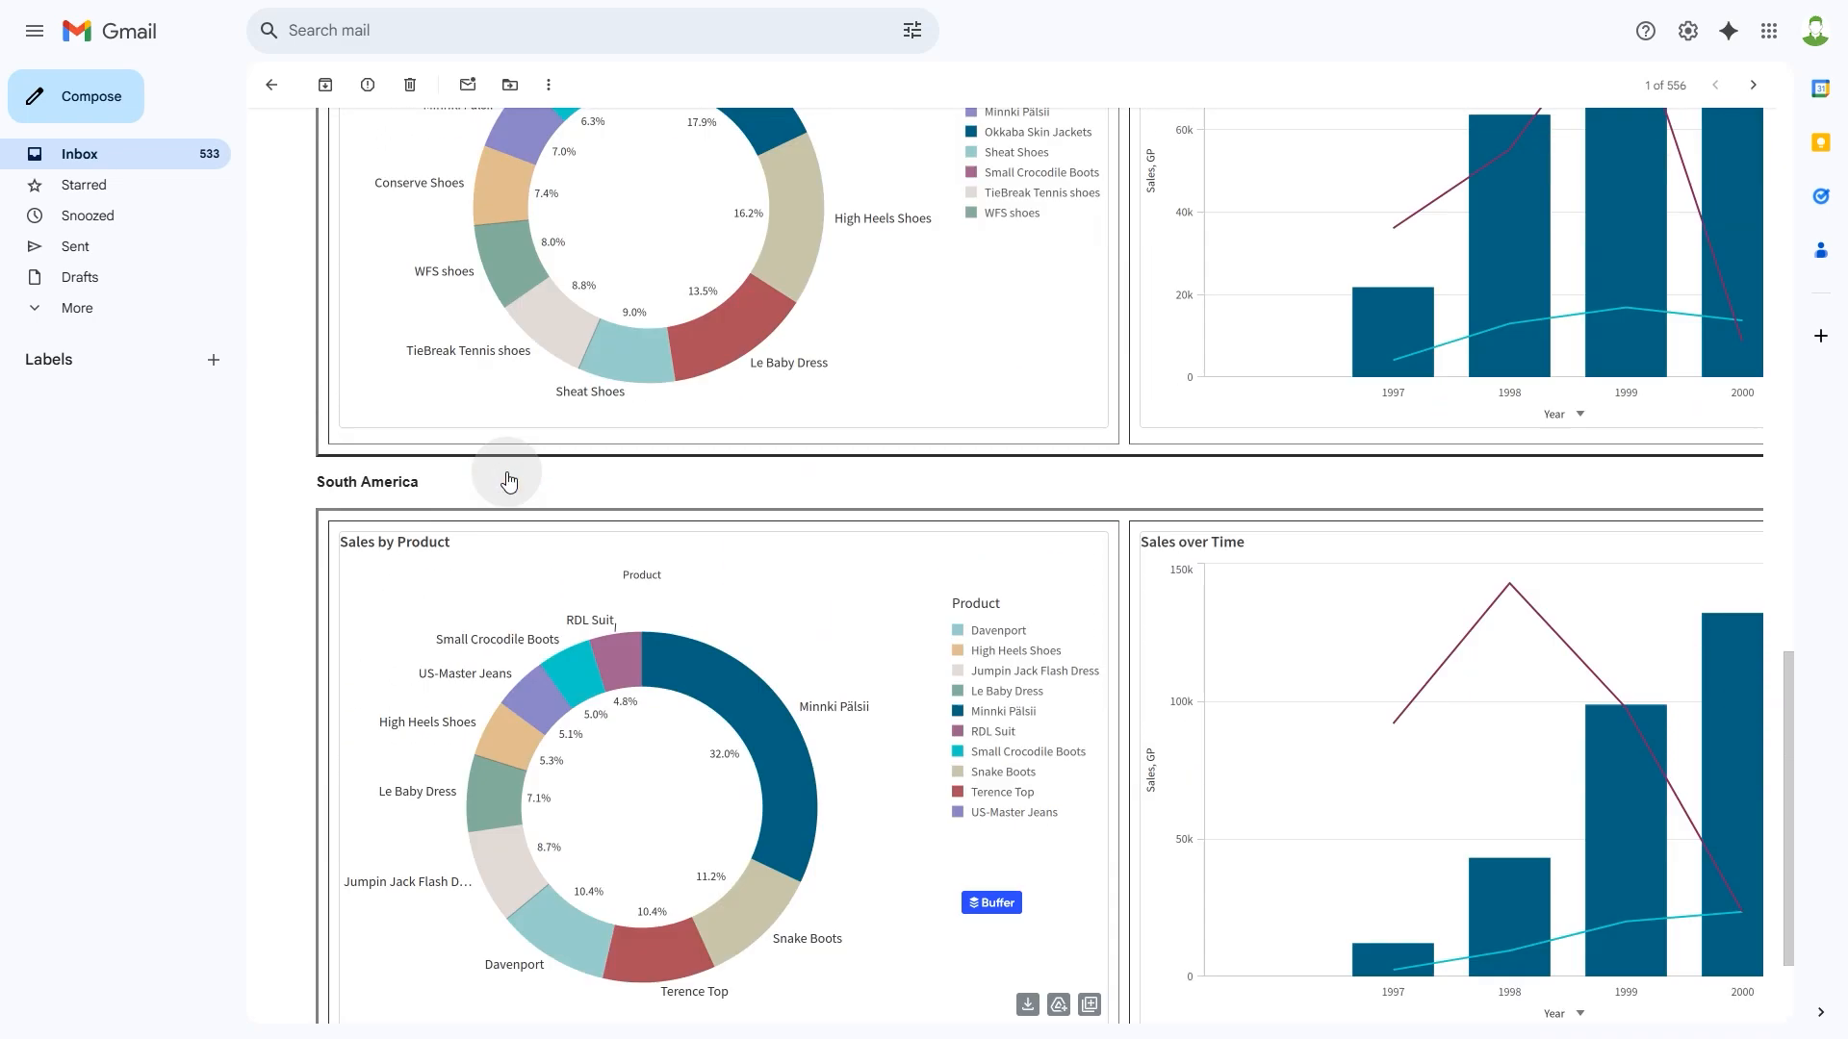
{"action": "scroll", "coordinate": [506, 472], "scroll_direction": "up", "scroll_amount": 1}
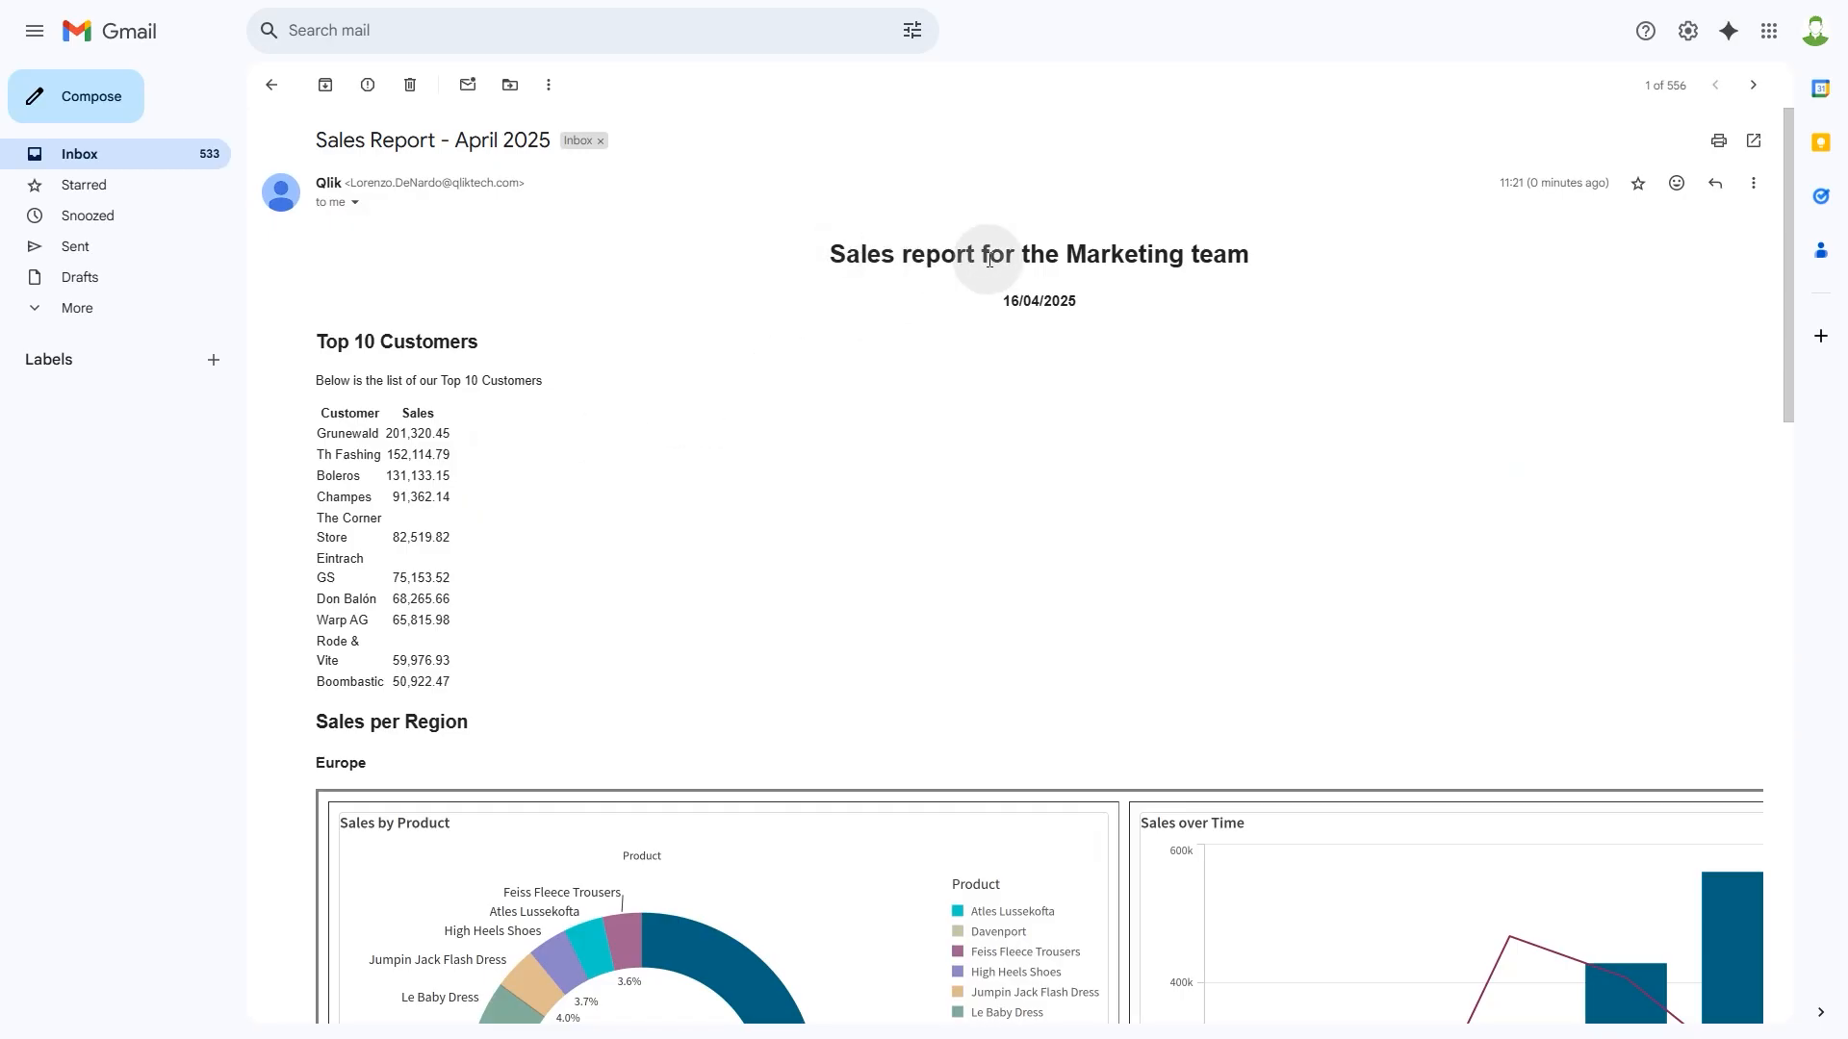